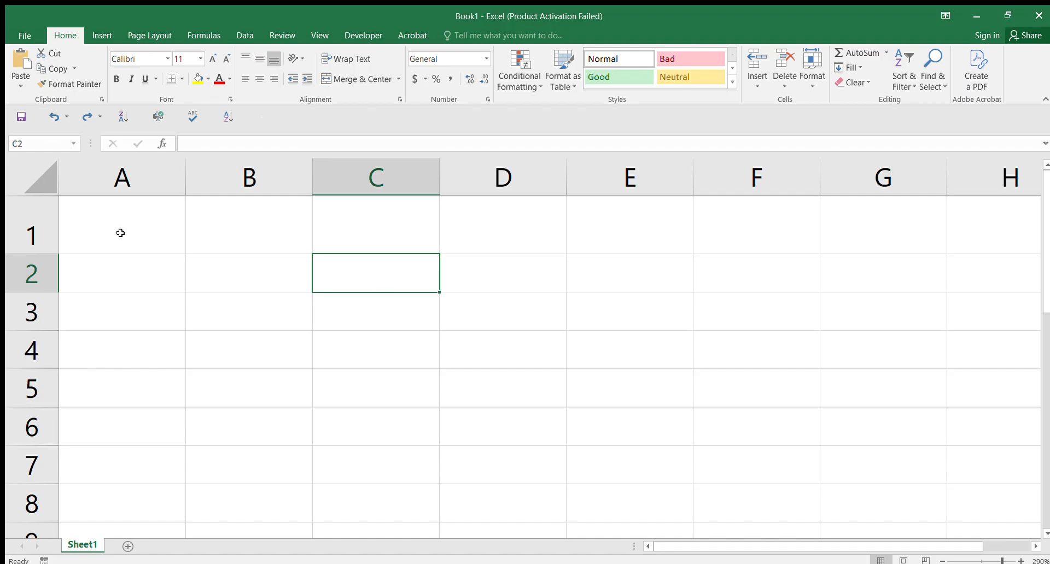
- Insert the desk-and-computer picture into the sheet at cell A1
{"action": "left_click", "coordinate": [120, 233]}
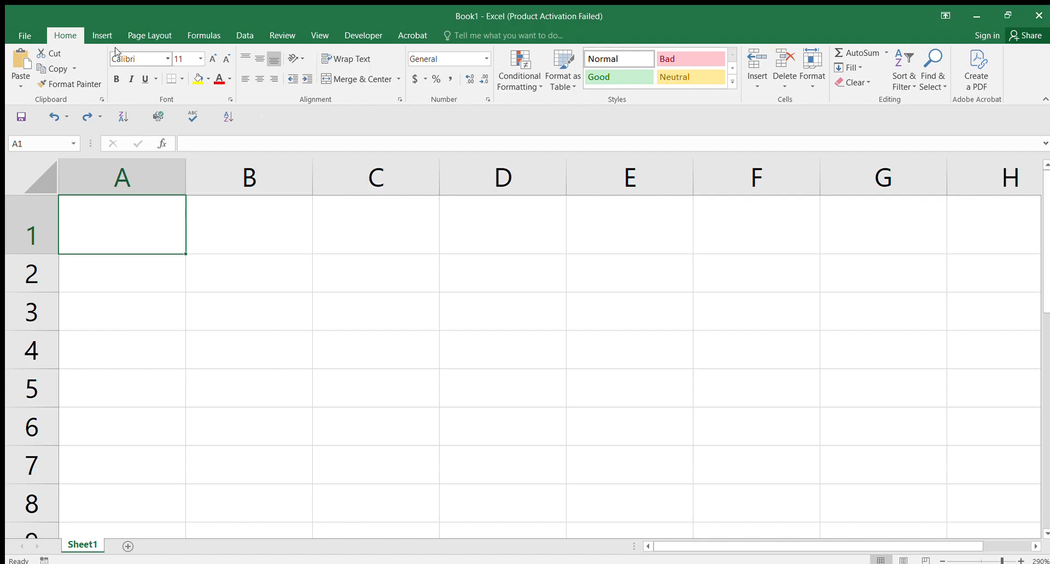
{"action": "left_click", "coordinate": [102, 35]}
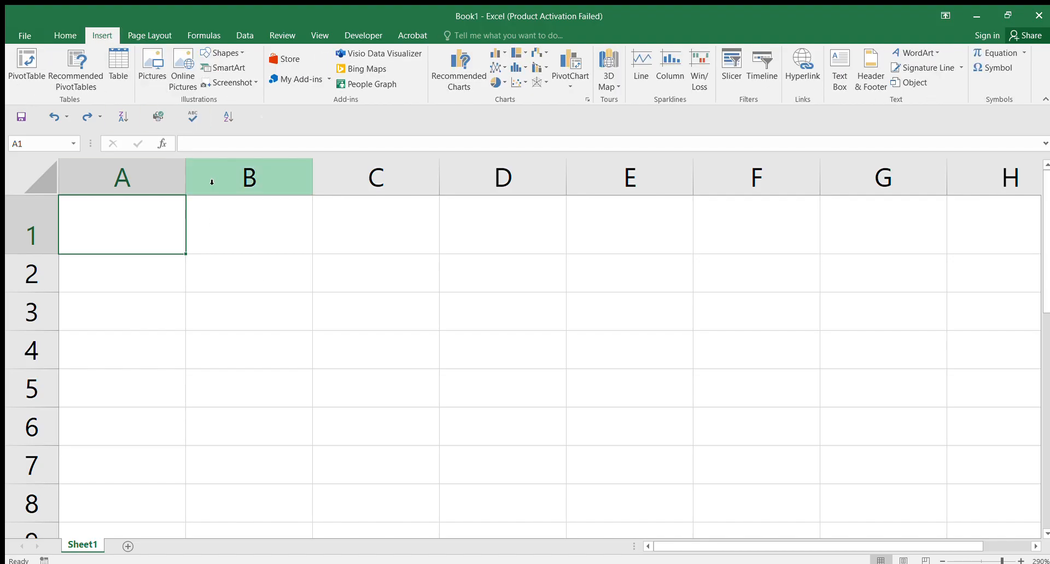
{"action": "left_click", "coordinate": [150, 73]}
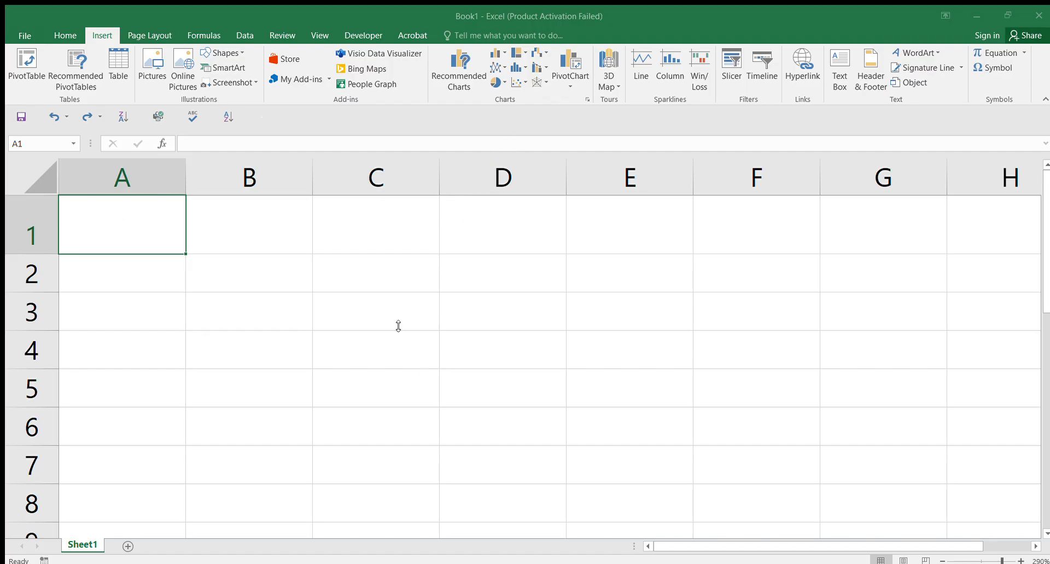
{"action": "key", "text": "ctrl+v"}
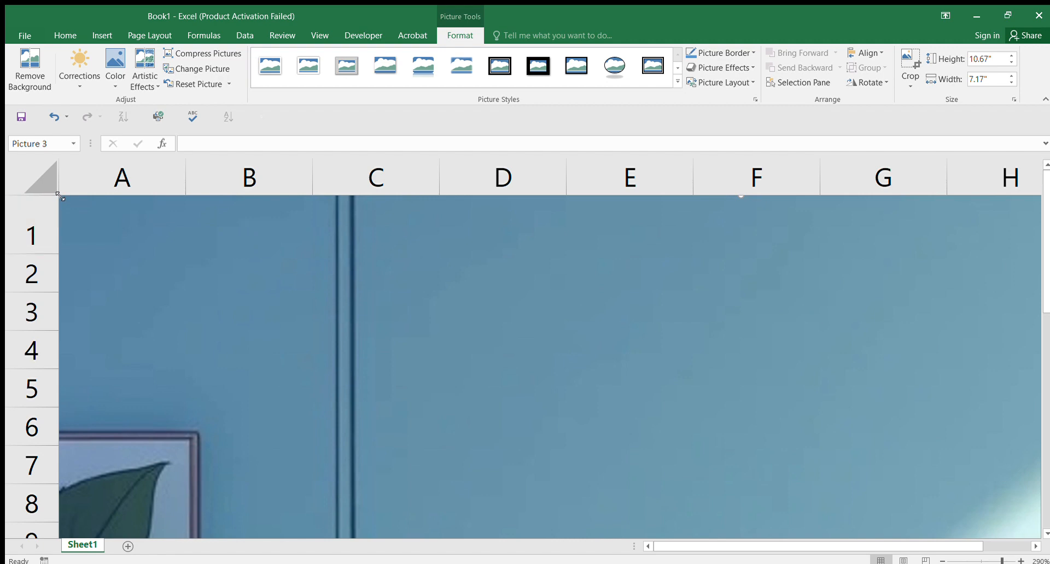
- Shrink the inserted picture proportionally to about 3.77" high and 2.54" wide
{"action": "left_click_drag", "start_coordinate": [61, 196], "coordinate": [1047, 367]}
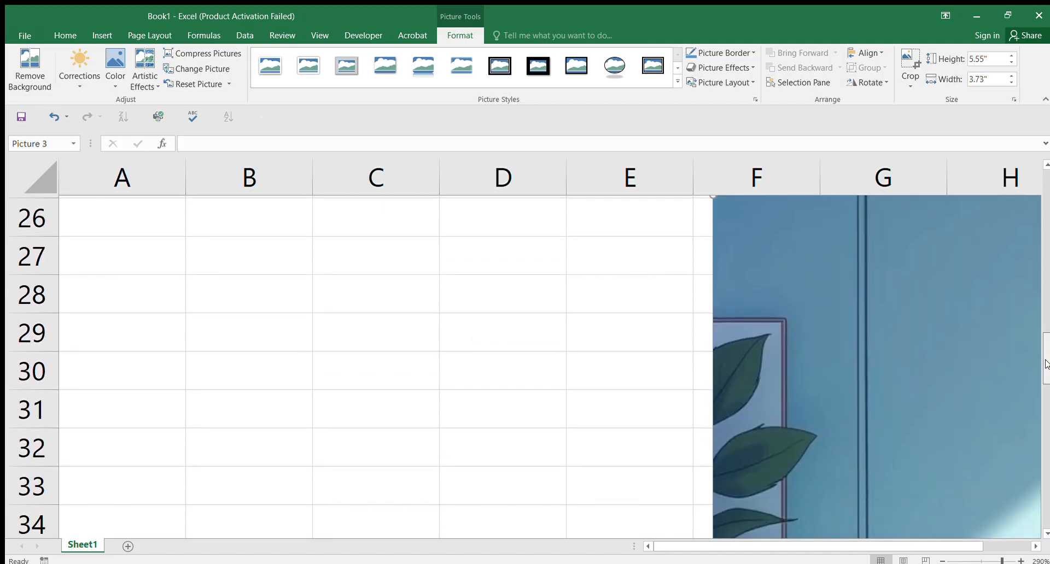
{"action": "left_click_drag", "start_coordinate": [898, 357], "coordinate": [405, 386]}
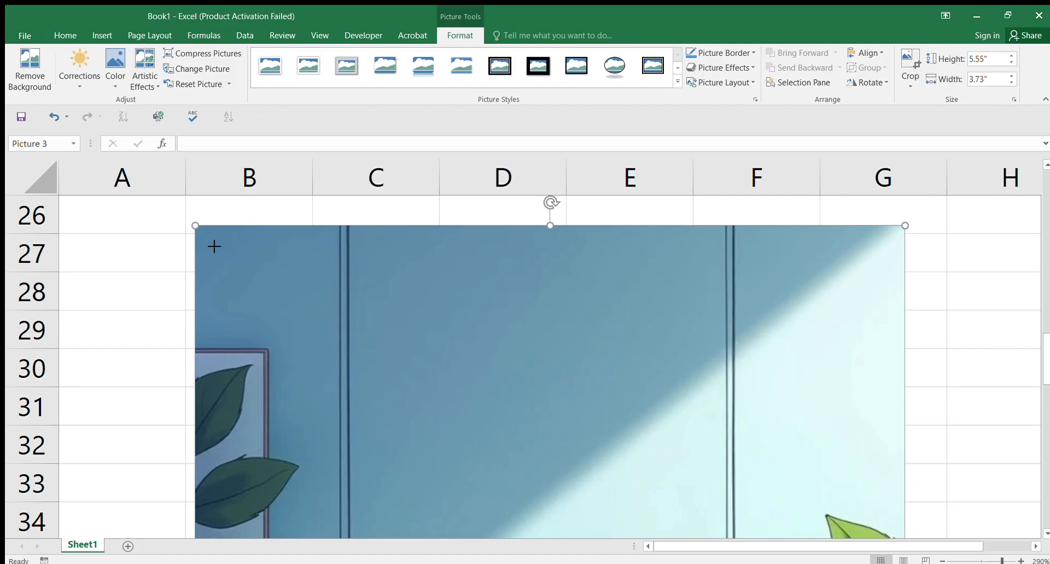
{"action": "key", "text": "Delete"}
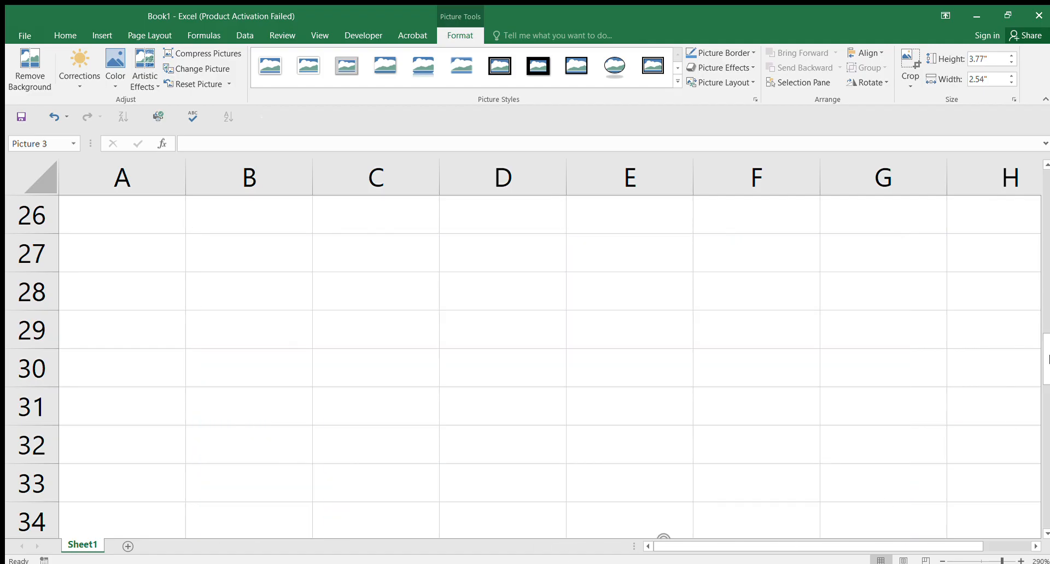
{"action": "left_click_drag", "start_coordinate": [1045, 378], "coordinate": [1048, 414]}
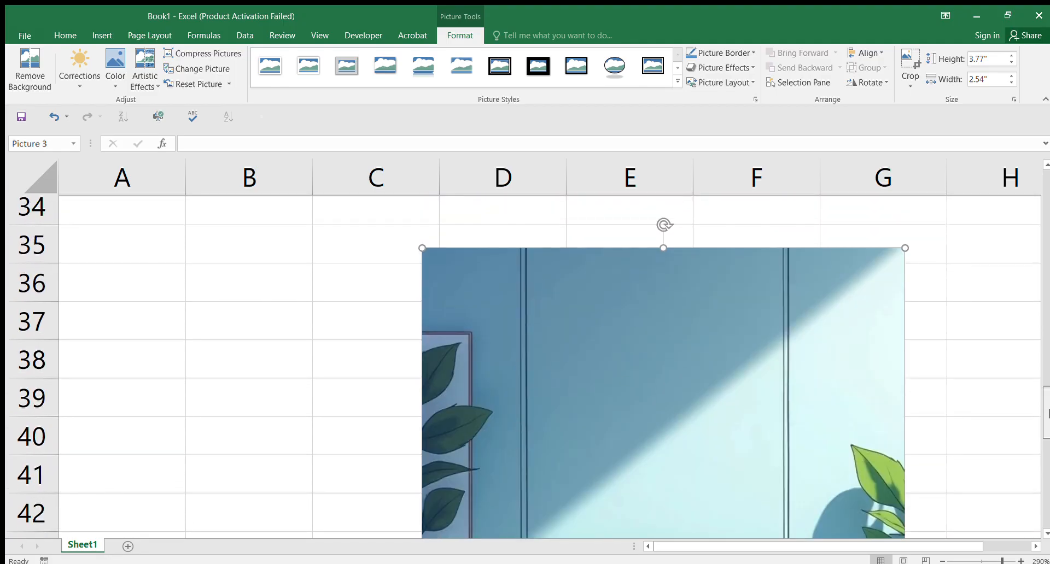
{"action": "scroll", "coordinate": [712, 466], "scroll_direction": "up", "scroll_amount": 1}
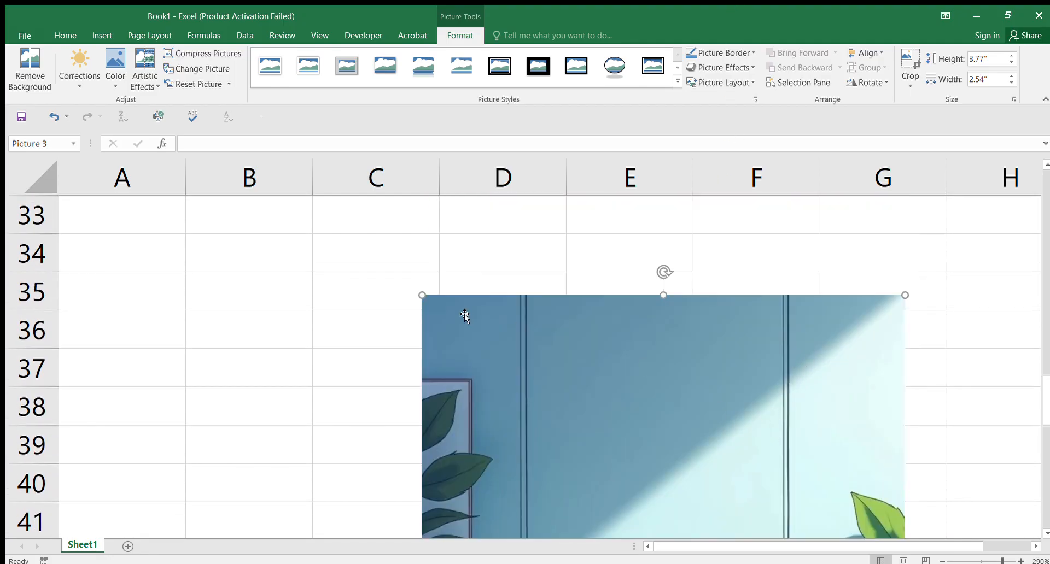
- Reduce the picture to a thumbnail about 0.35" high and 0.23" wide
{"action": "left_click_drag", "start_coordinate": [511, 350], "coordinate": [464, 262]}
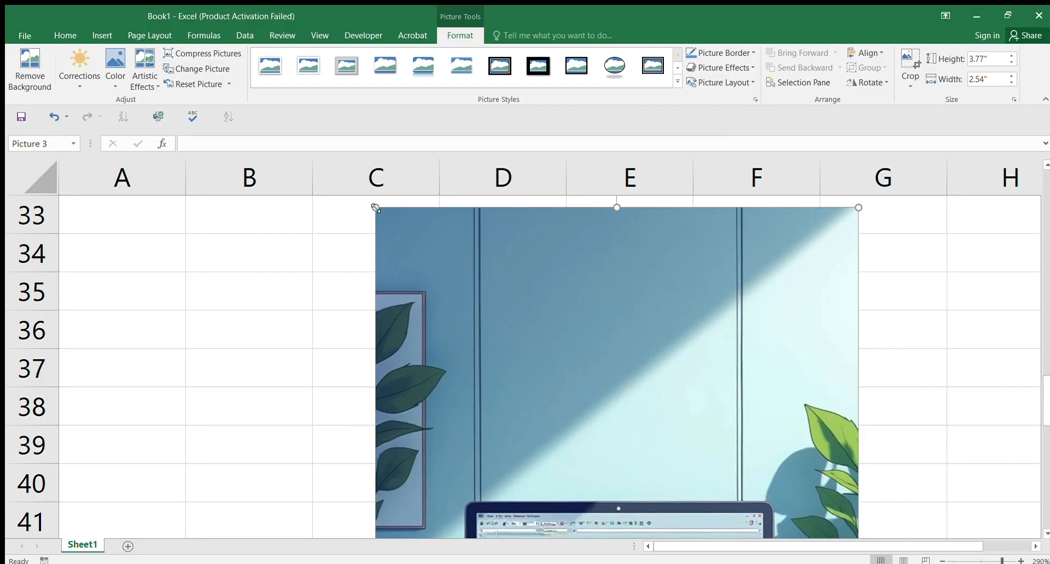
{"action": "left_click_drag", "start_coordinate": [376, 208], "coordinate": [581, 474]}
{"action": "left_click_drag", "start_coordinate": [679, 509], "coordinate": [561, 242]}
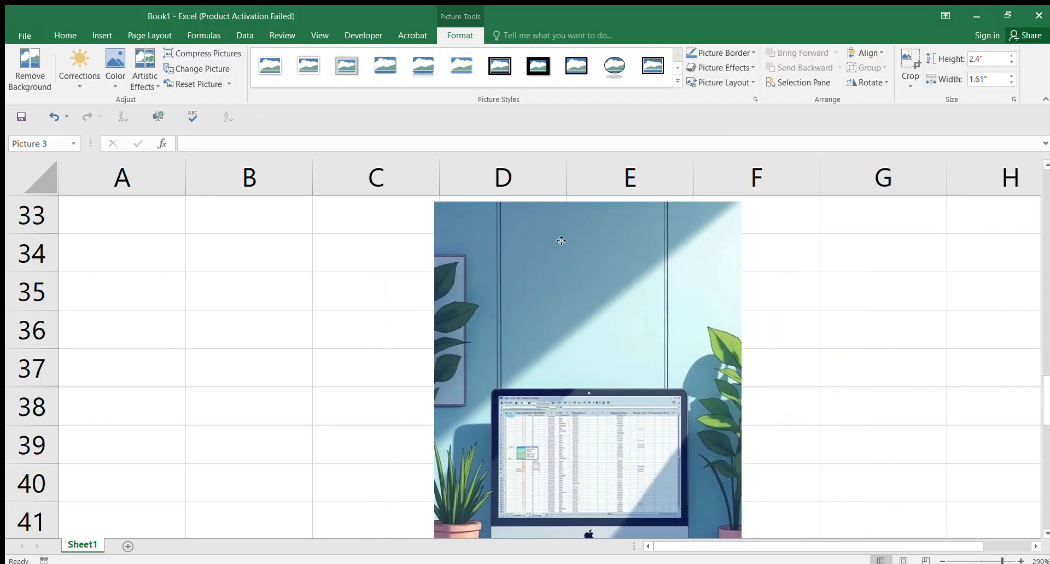
{"action": "left_click_drag", "start_coordinate": [434, 203], "coordinate": [444, 324]}
{"action": "left_click_drag", "start_coordinate": [394, 283], "coordinate": [487, 422]}
{"action": "left_click_drag", "start_coordinate": [506, 461], "coordinate": [351, 87]}
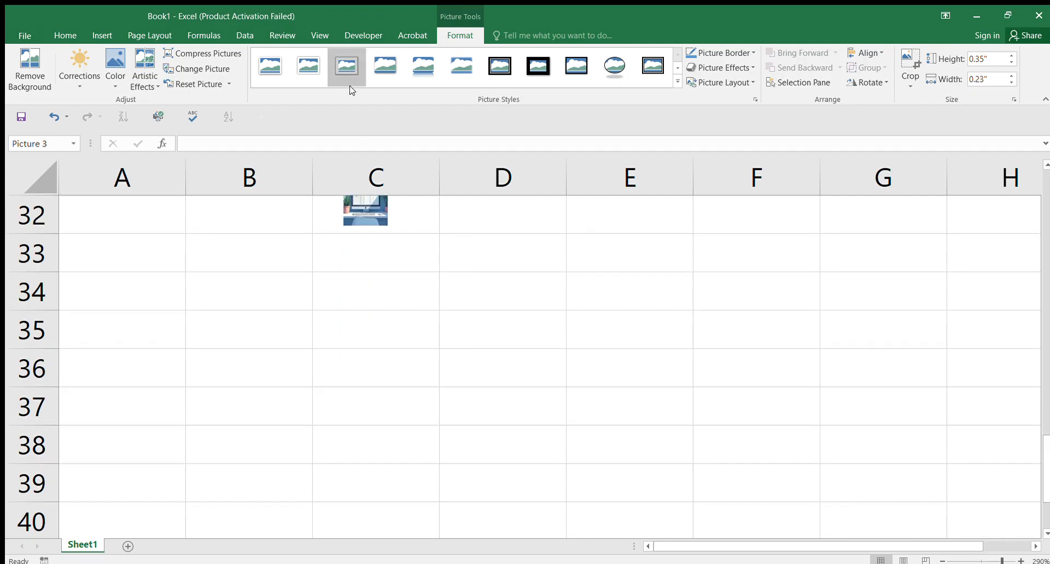
- Move the thumbnail up column D and stretch its height to about 1.09"
{"action": "left_click_drag", "start_coordinate": [521, 478], "coordinate": [527, 86]}
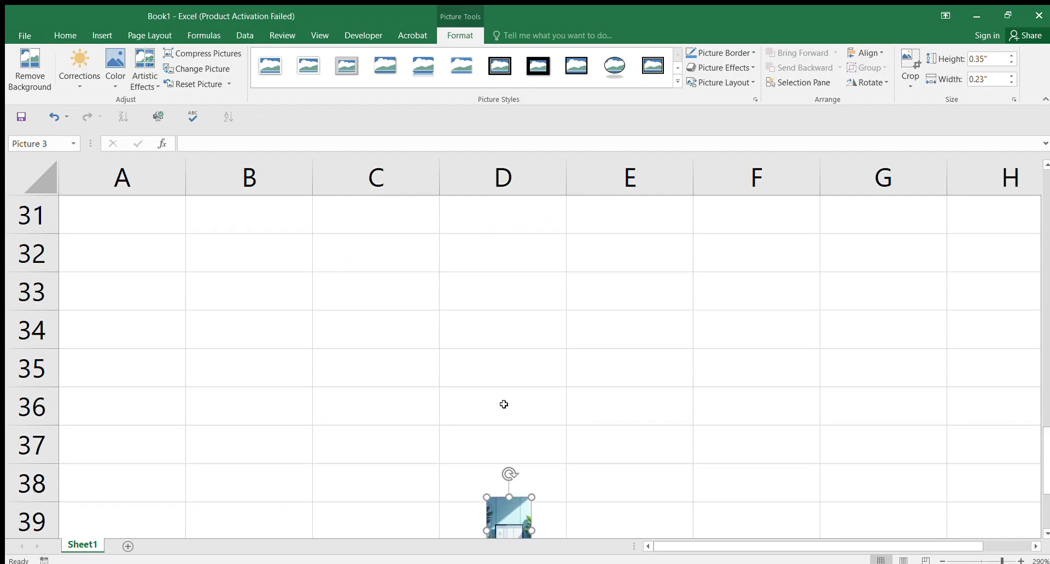
{"action": "left_click_drag", "start_coordinate": [511, 516], "coordinate": [508, 201]}
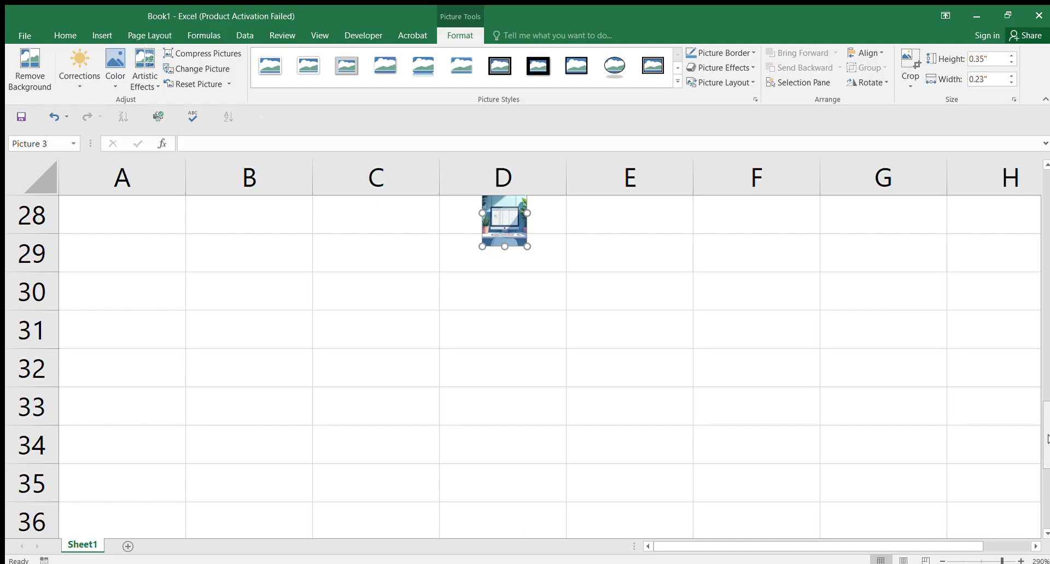
{"action": "left_click_drag", "start_coordinate": [1046, 440], "coordinate": [1007, 408]}
{"action": "left_click_drag", "start_coordinate": [501, 366], "coordinate": [516, 230]}
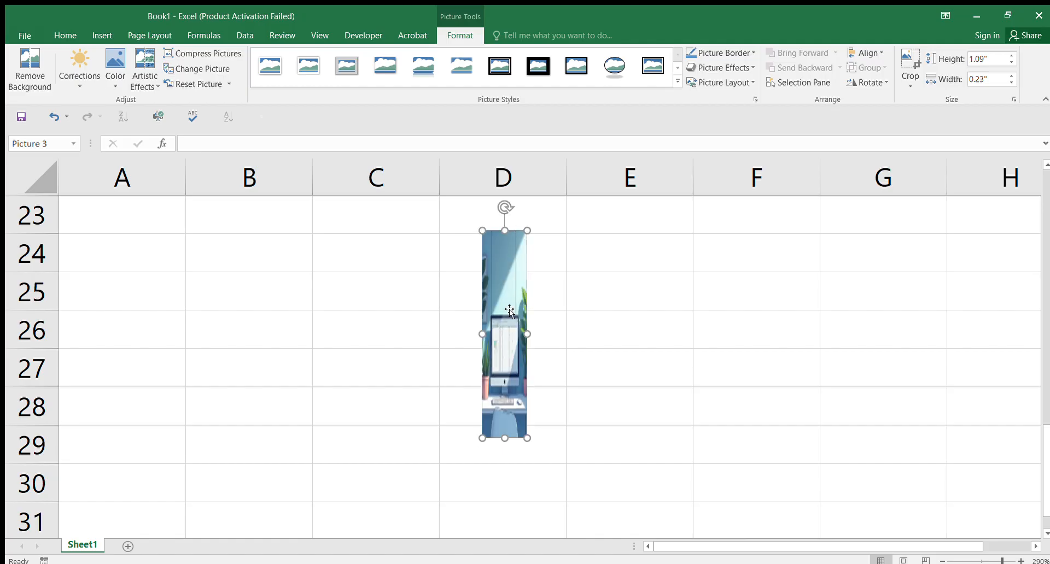
- Move the stretched picture from column D into column A, ending at about row 8
{"action": "left_click_drag", "start_coordinate": [503, 409], "coordinate": [516, 152]}
{"action": "left_click_drag", "start_coordinate": [513, 230], "coordinate": [518, 152]}
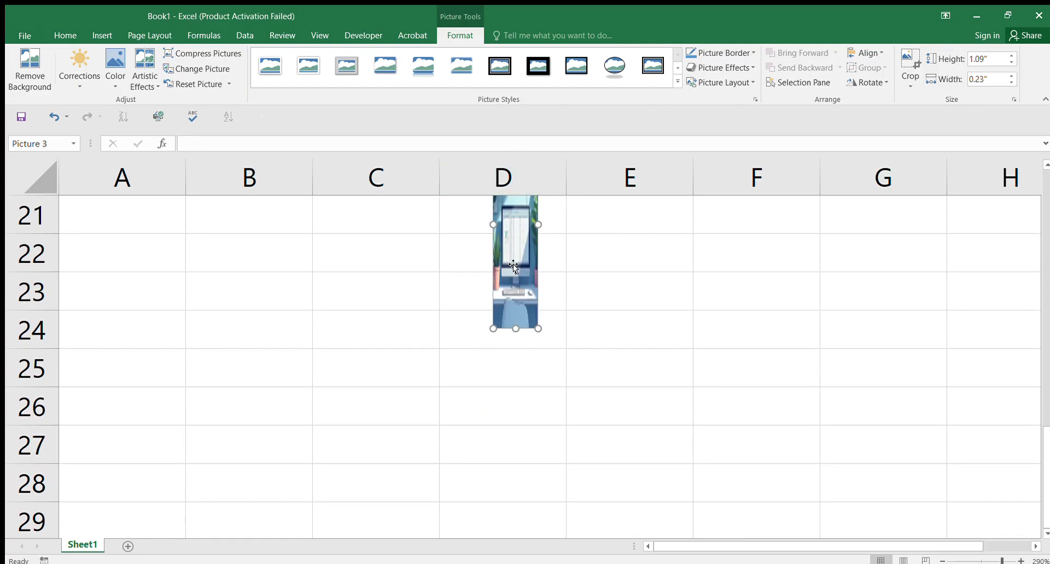
{"action": "left_click_drag", "start_coordinate": [514, 271], "coordinate": [90, 227]}
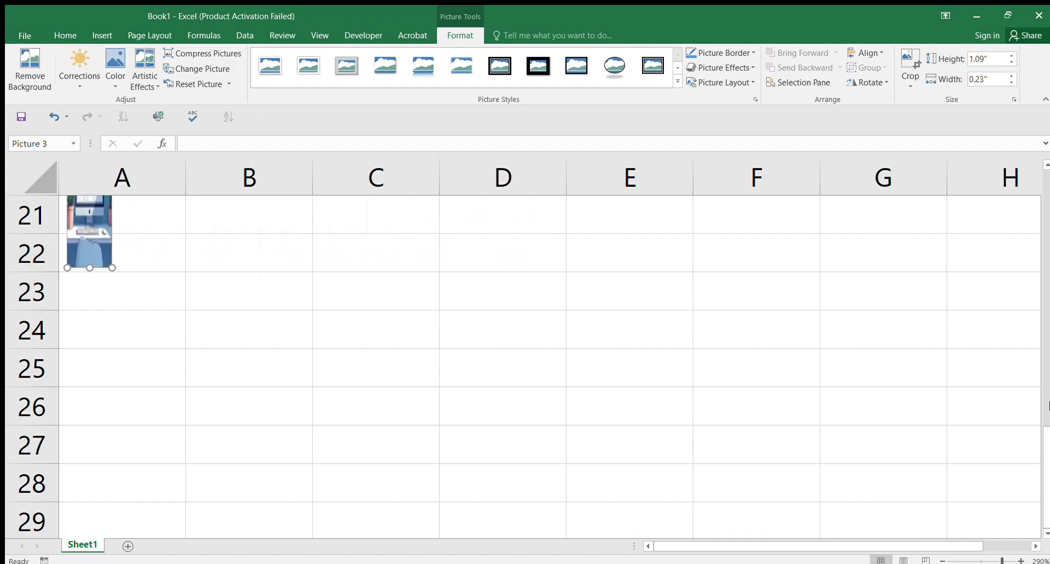
{"action": "left_click_drag", "start_coordinate": [1042, 438], "coordinate": [1045, 347]}
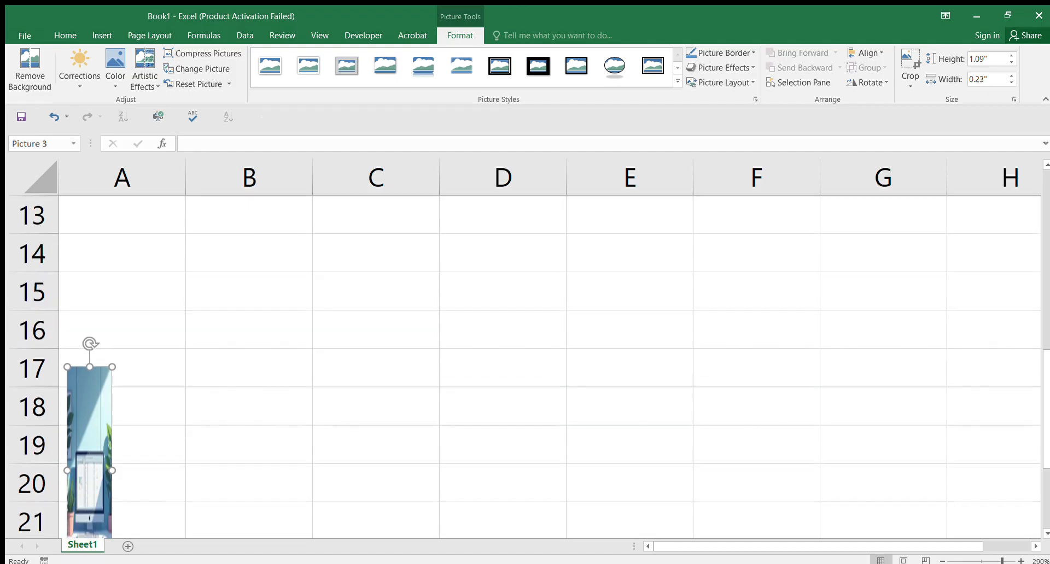
{"action": "left_click_drag", "start_coordinate": [89, 481], "coordinate": [117, 221]}
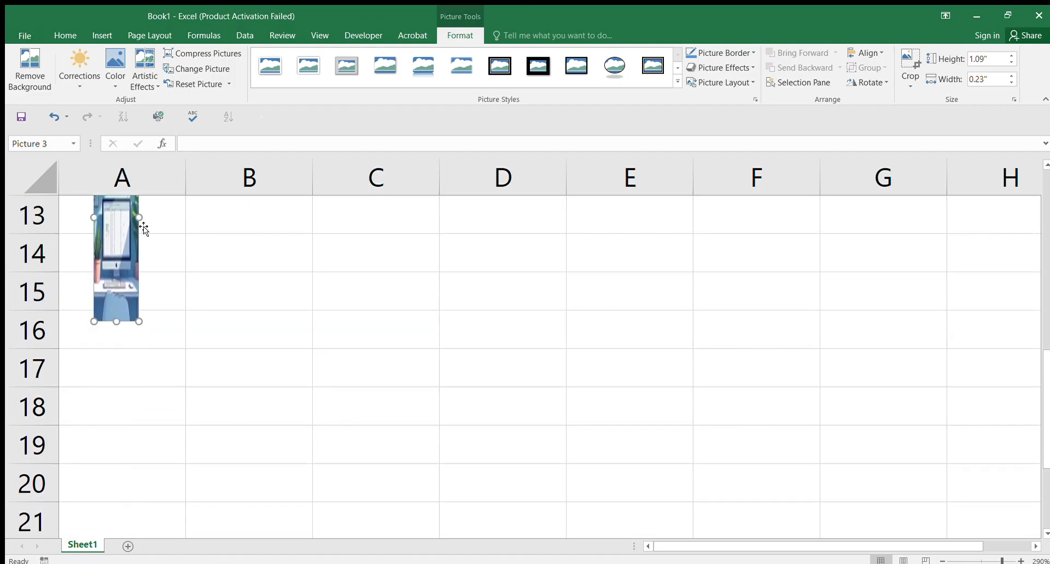
{"action": "left_click_drag", "start_coordinate": [1044, 412], "coordinate": [1043, 301]}
{"action": "left_click_drag", "start_coordinate": [105, 453], "coordinate": [122, 118]}
{"action": "left_click_drag", "start_coordinate": [128, 485], "coordinate": [148, 207]}
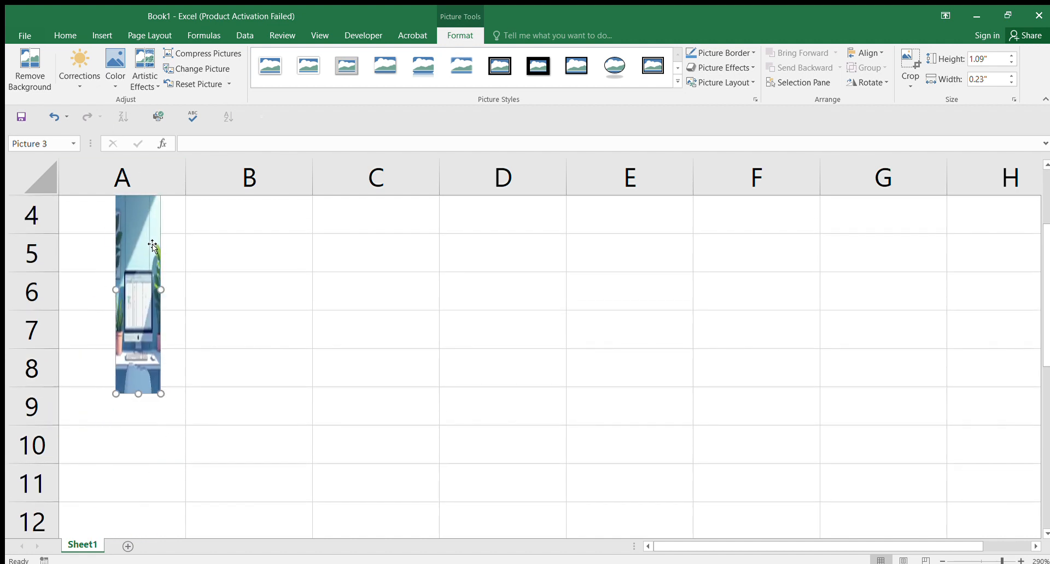
- Resize the picture to about 0.53" high and 0.75" wide, and move it to the upper-left corner of cell A1
{"action": "left_click_drag", "start_coordinate": [161, 289], "coordinate": [259, 289]}
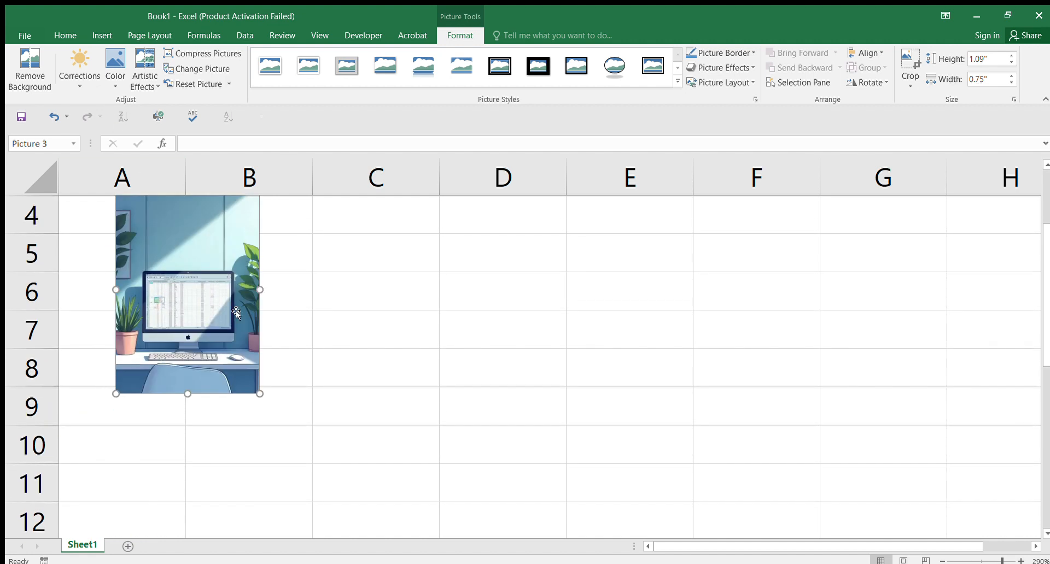
{"action": "left_click_drag", "start_coordinate": [186, 398], "coordinate": [187, 291]}
{"action": "left_click_drag", "start_coordinate": [220, 249], "coordinate": [214, 190]}
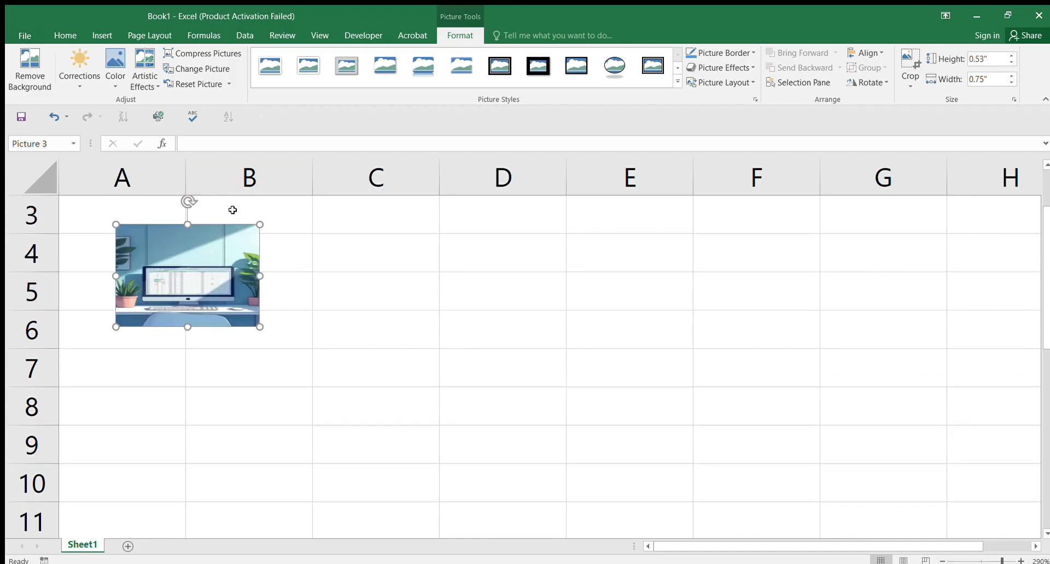
{"action": "left_click_drag", "start_coordinate": [201, 265], "coordinate": [136, 238]}
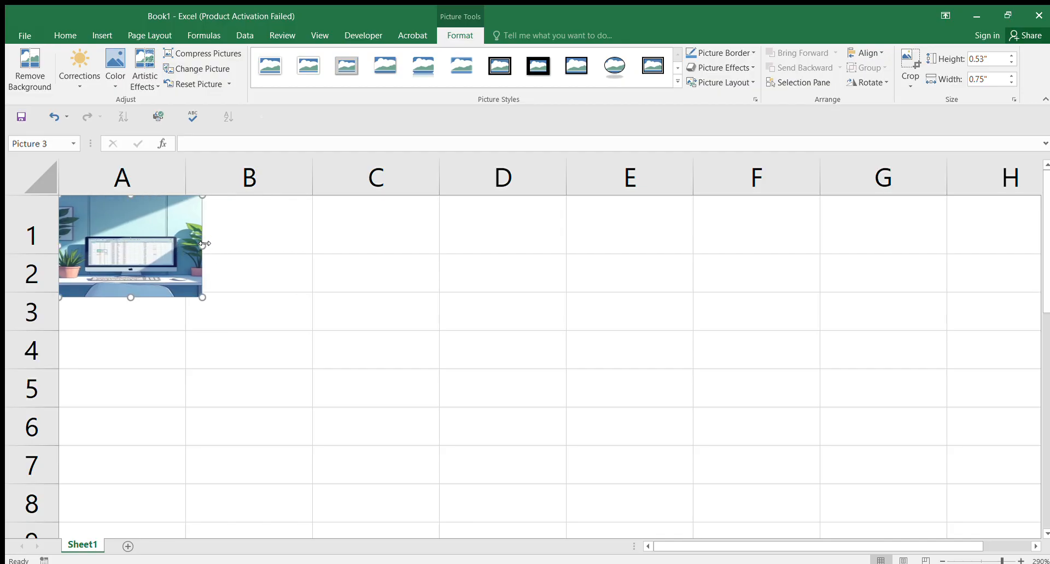
- Shrink the picture to about 0.28" high and 0.42" wide so it fits inside cell A1
{"action": "left_click_drag", "start_coordinate": [201, 246], "coordinate": [169, 246]}
{"action": "left_click_drag", "start_coordinate": [114, 297], "coordinate": [127, 247]}
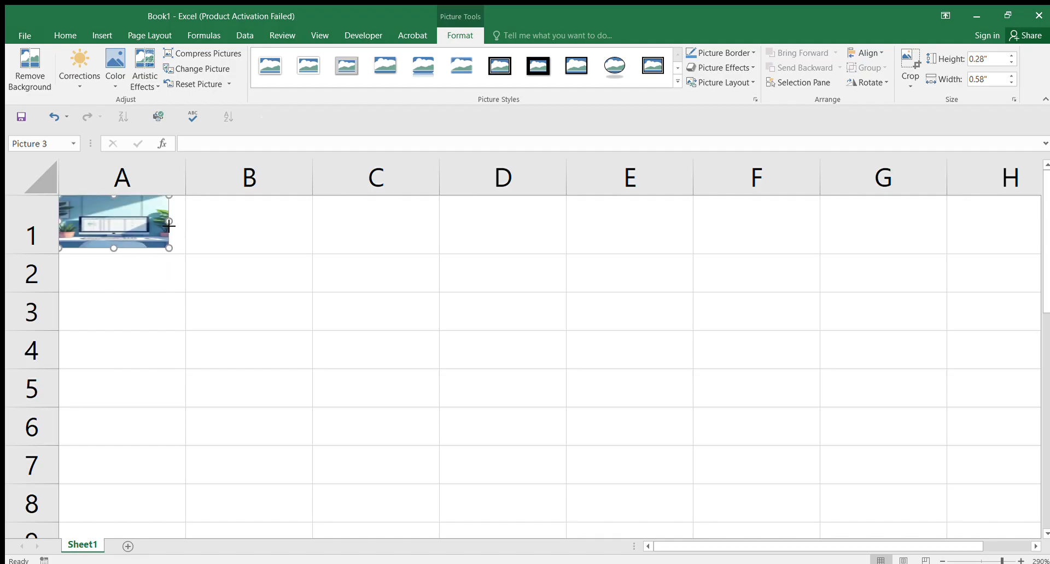
{"action": "left_click_drag", "start_coordinate": [169, 221], "coordinate": [139, 221]}
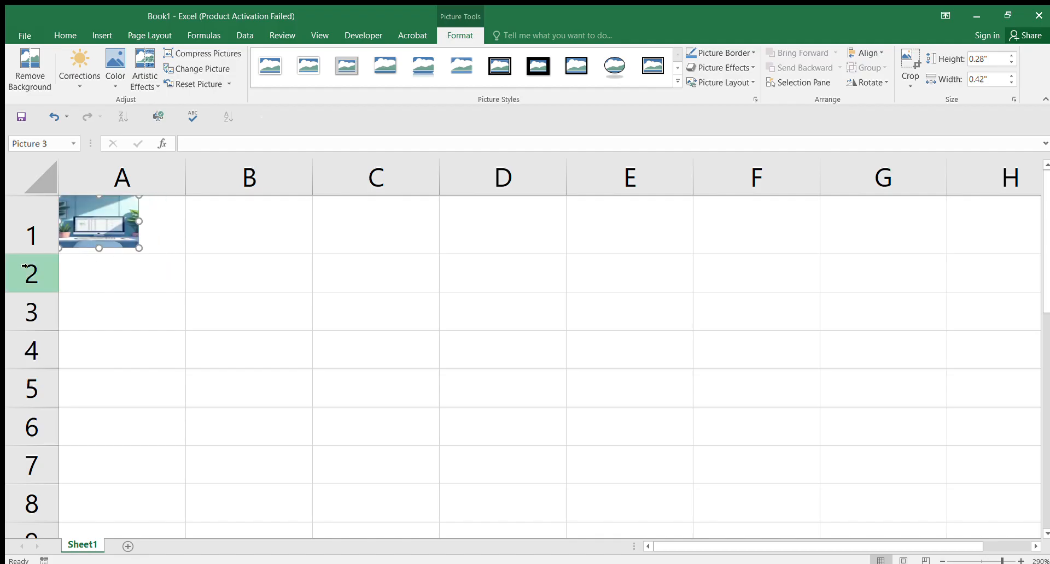
- Make row 1 taller, then enlarge the picture to about 0.36" by 0.52" and center it within cell A1
{"action": "left_click_drag", "start_coordinate": [14, 254], "coordinate": [16, 279]}
{"action": "left_click_drag", "start_coordinate": [109, 221], "coordinate": [183, 247]}
{"action": "left_click_drag", "start_coordinate": [127, 215], "coordinate": [131, 200]}
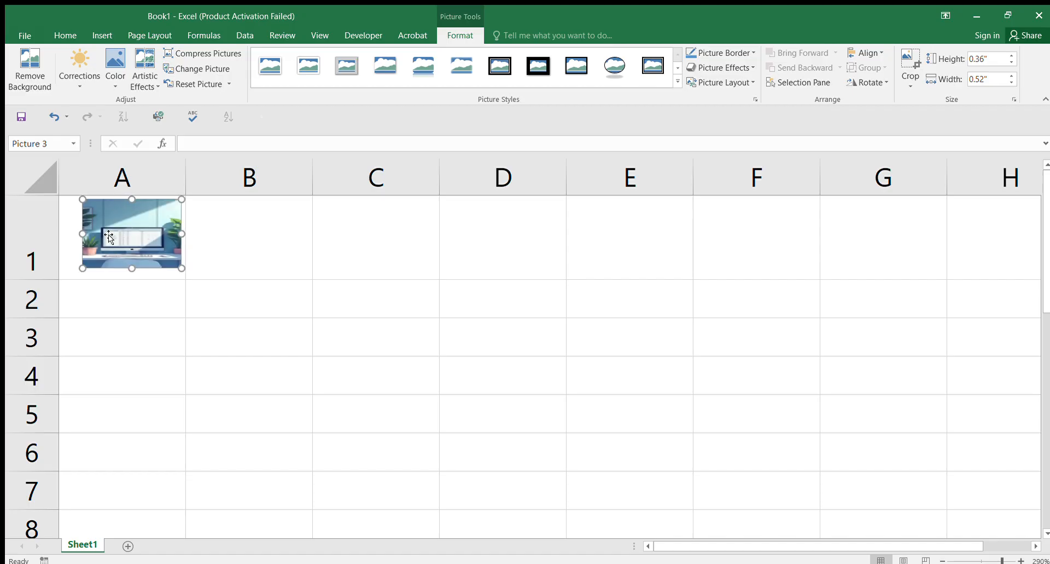
{"action": "left_click_drag", "start_coordinate": [107, 238], "coordinate": [95, 239]}
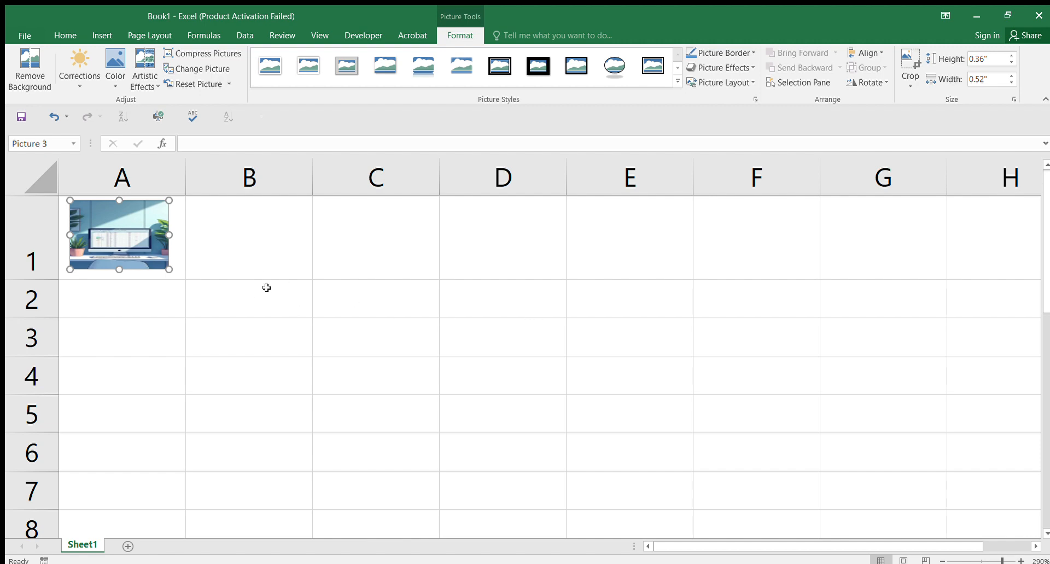
{"action": "left_click", "coordinate": [357, 300]}
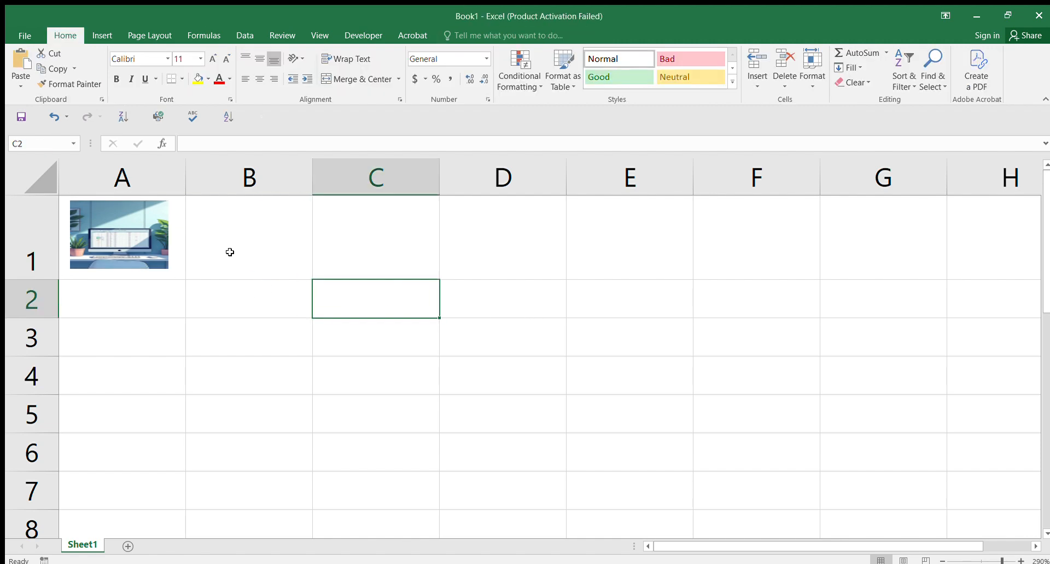
- Merge and center cells B1 through G1 beside the picture
{"action": "left_click", "coordinate": [257, 242]}
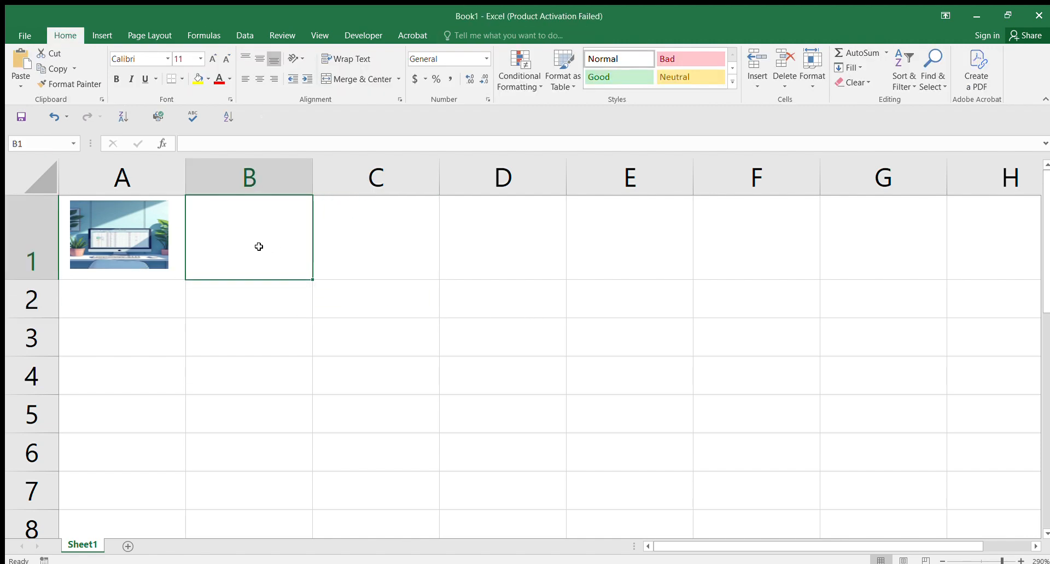
{"action": "left_click_drag", "start_coordinate": [258, 244], "coordinate": [845, 241]}
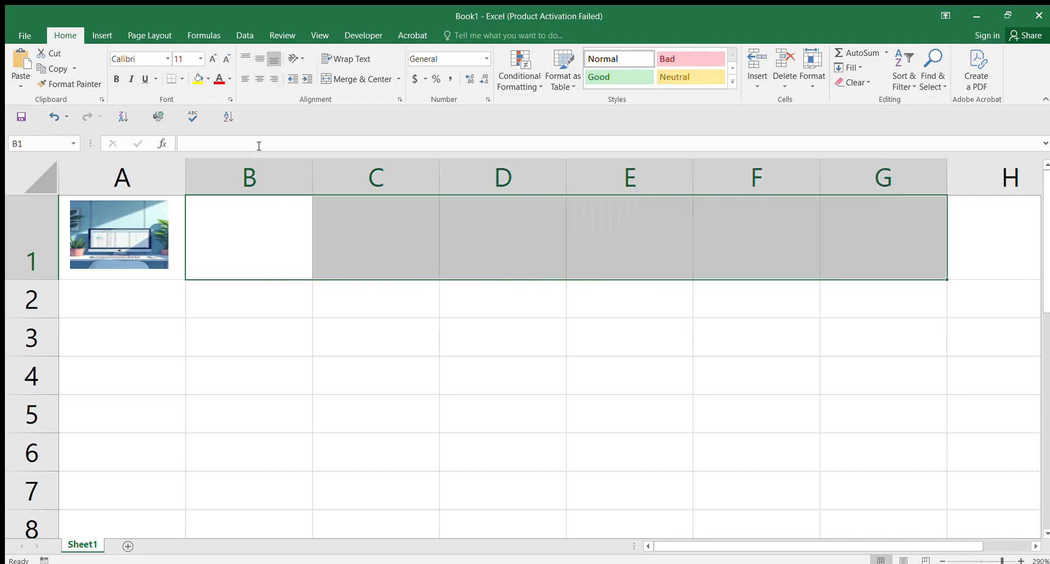
{"action": "left_click", "coordinate": [368, 78]}
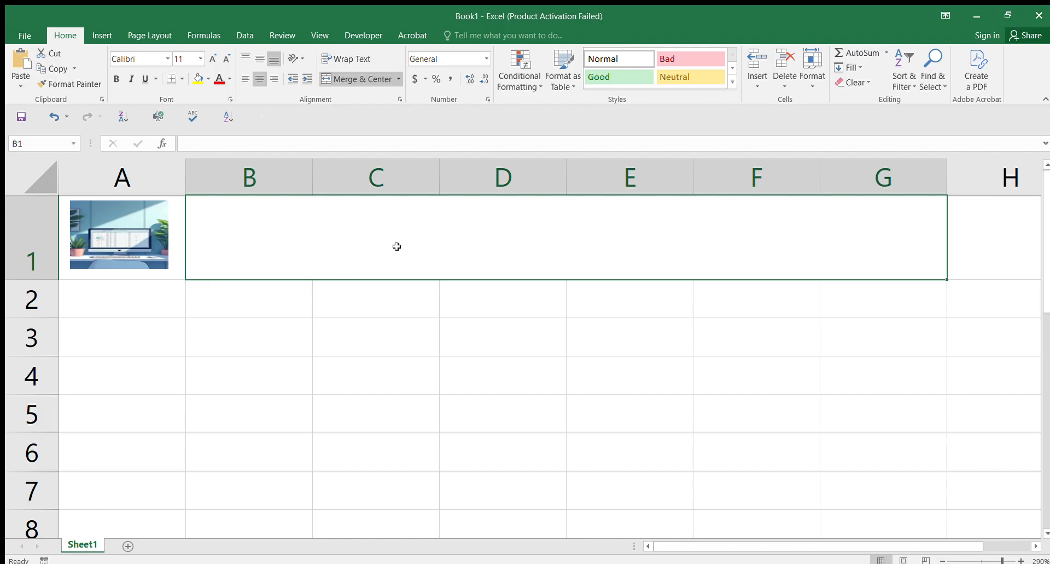
- Enter the heading "DIGITAL TECH ACADEMY" in the merged cell B1:G1
{"action": "type", "text": "DIGIT"}
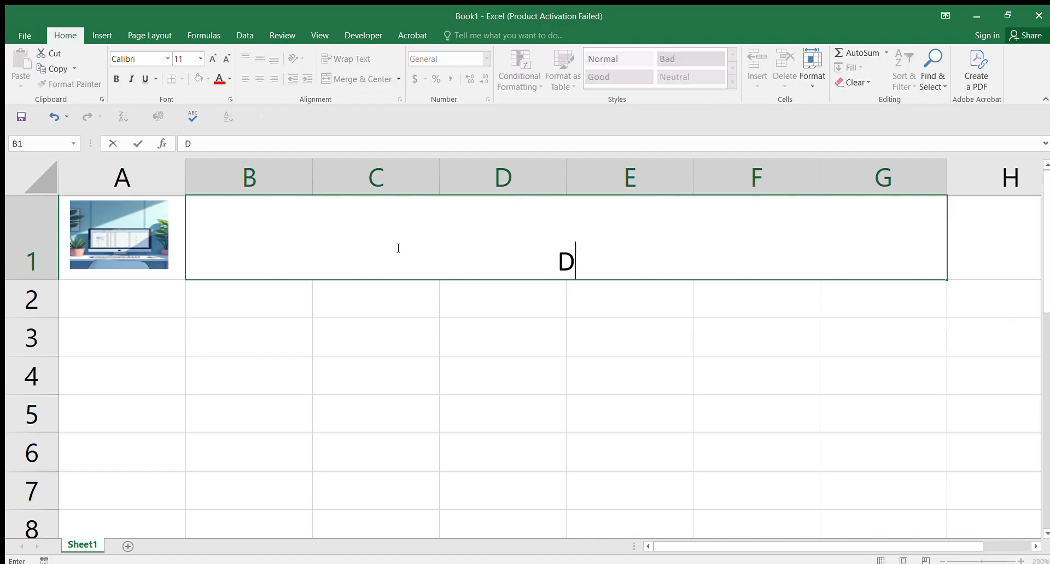
{"action": "type", "text": "TE"}
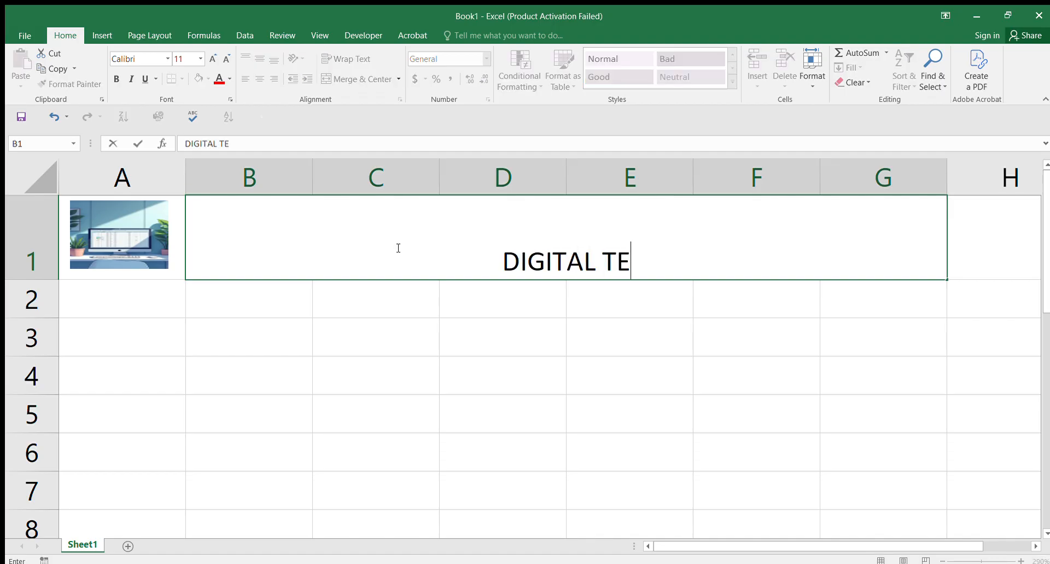
{"action": "type", "text": "CH ACA"}
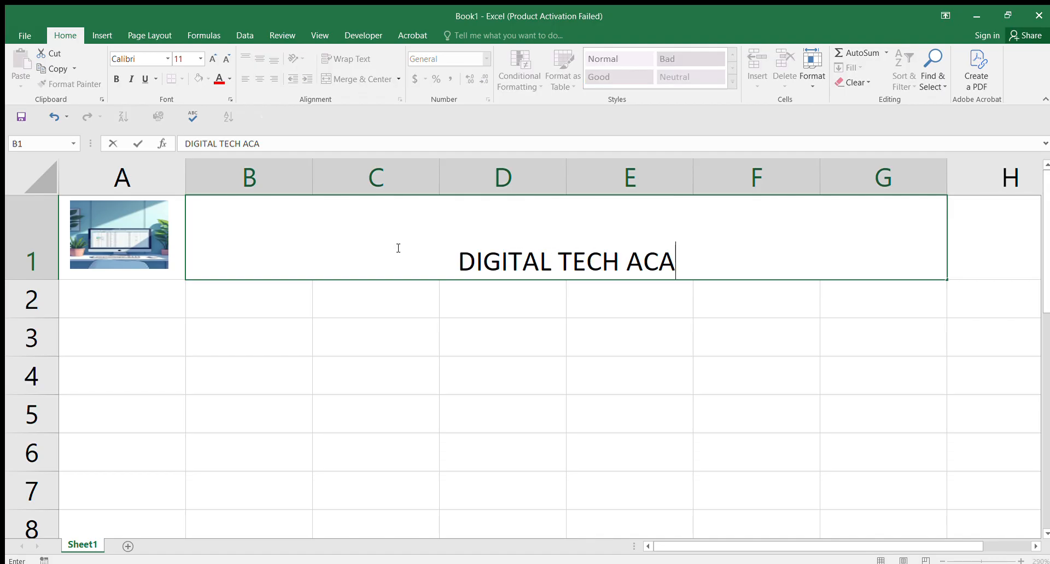
{"action": "type", "text": "DEMY"}
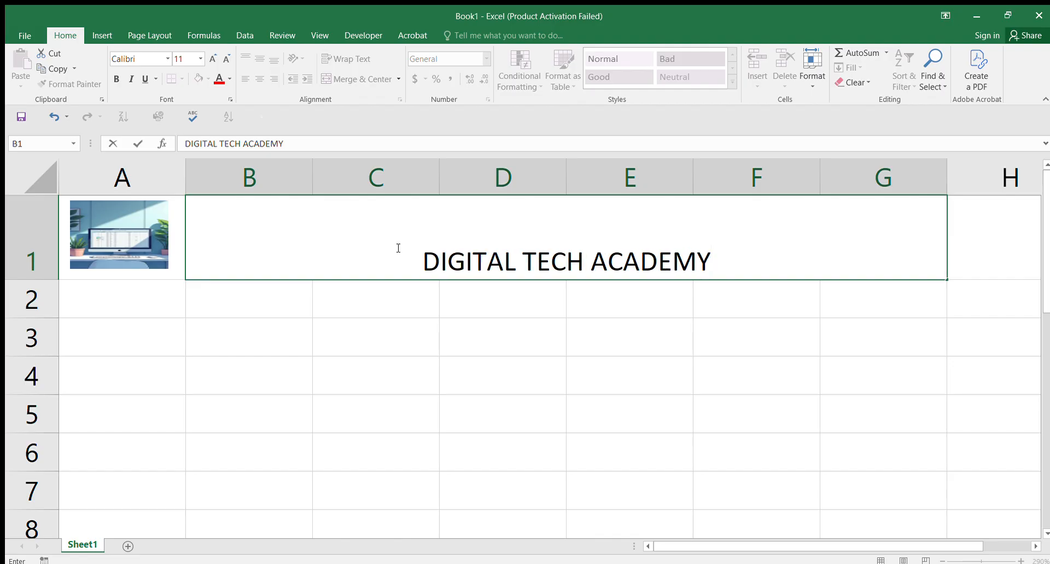
- Middle-align the DIGITAL TECH ACADEMY title vertically in its merged cell and give the cell a light orange fill
{"action": "left_click", "coordinate": [558, 329]}
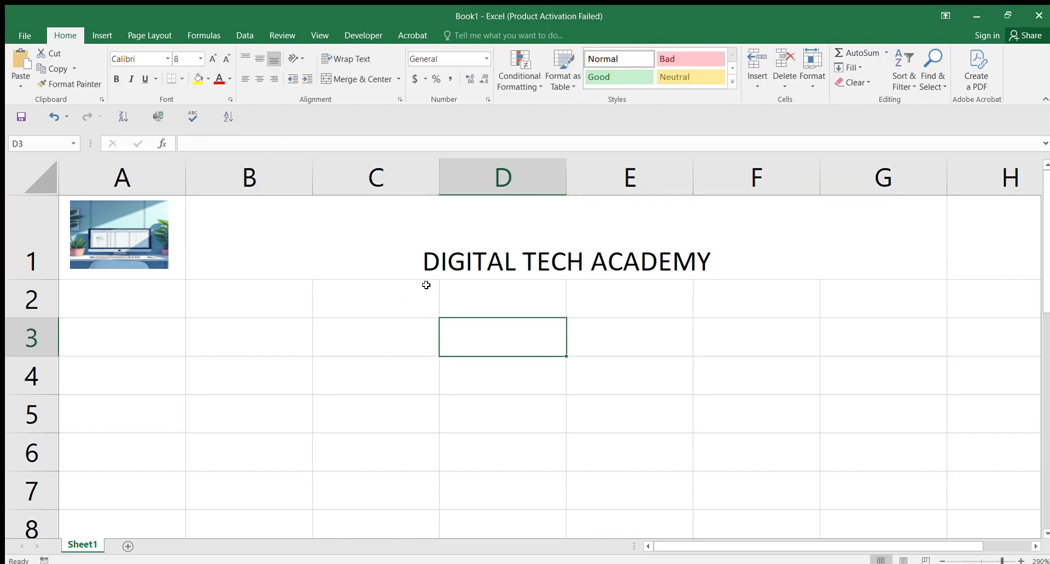
{"action": "left_click", "coordinate": [420, 268]}
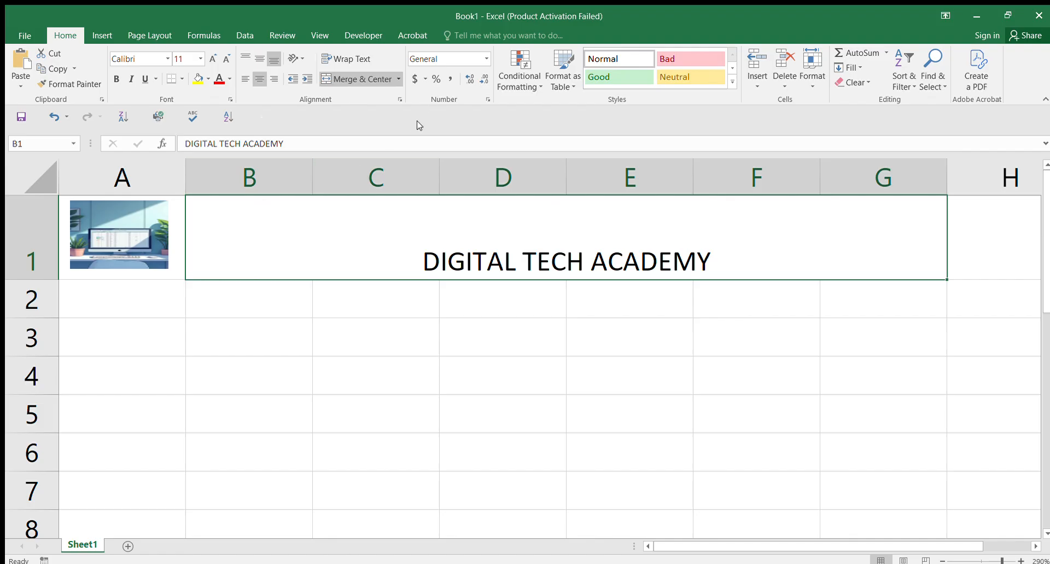
{"action": "left_click", "coordinate": [259, 59]}
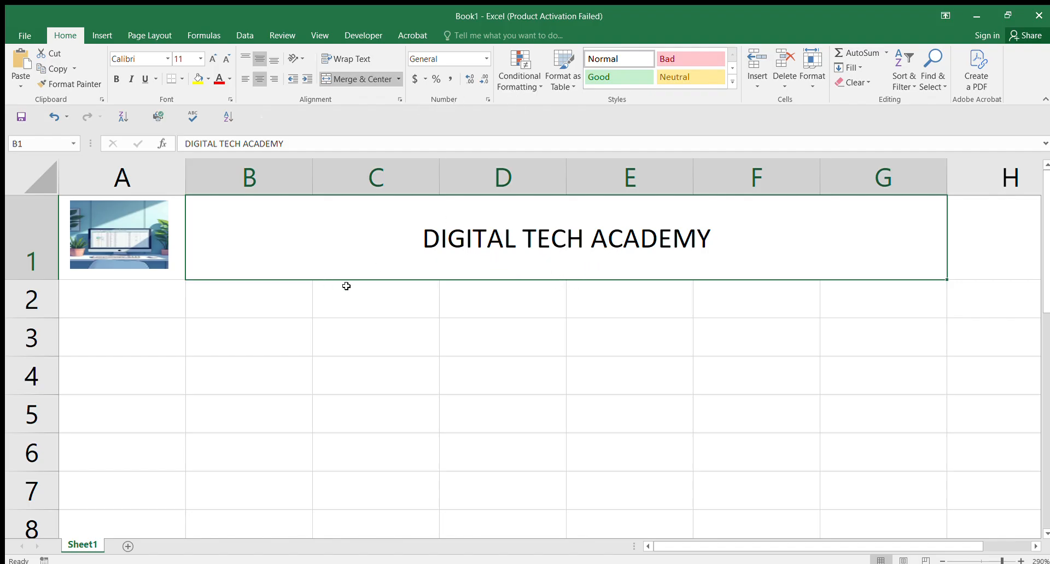
{"action": "left_click", "coordinate": [199, 79]}
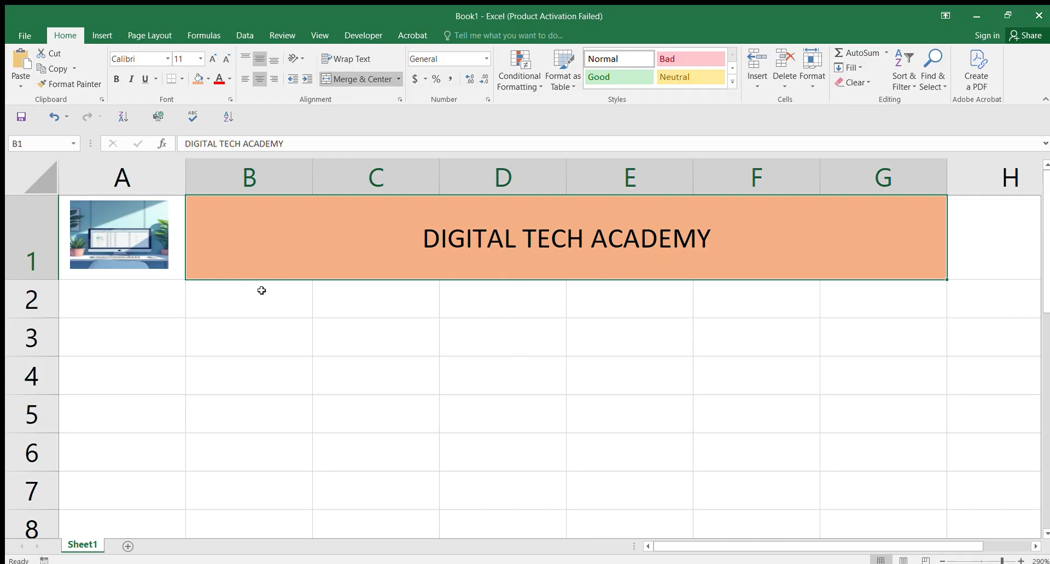
- Merge and center cells B2 through G2 and enter the academy's address in capitals
{"action": "left_click_drag", "start_coordinate": [257, 291], "coordinate": [858, 297]}
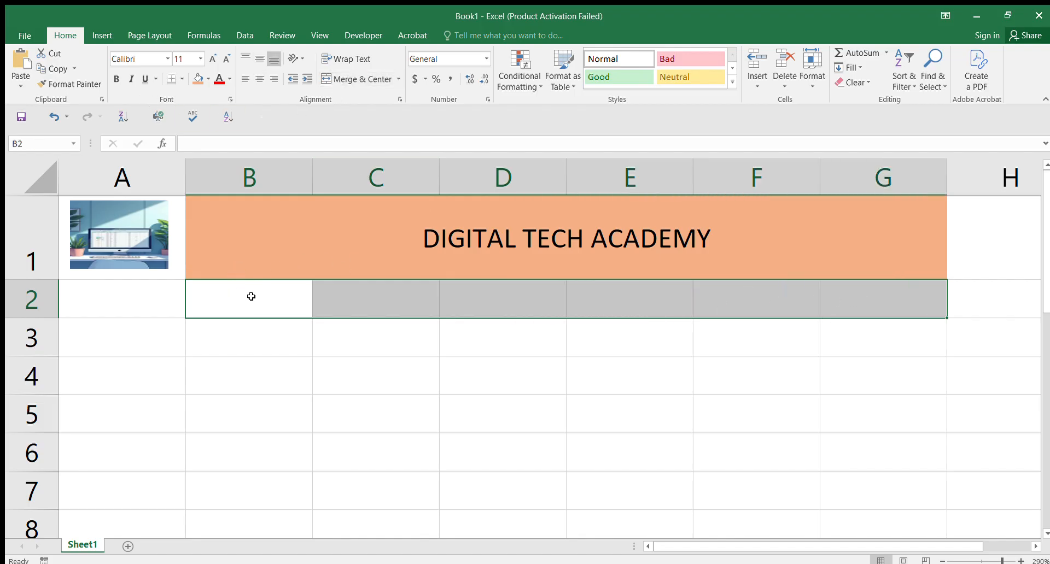
{"action": "left_click_drag", "start_coordinate": [251, 296], "coordinate": [928, 299]}
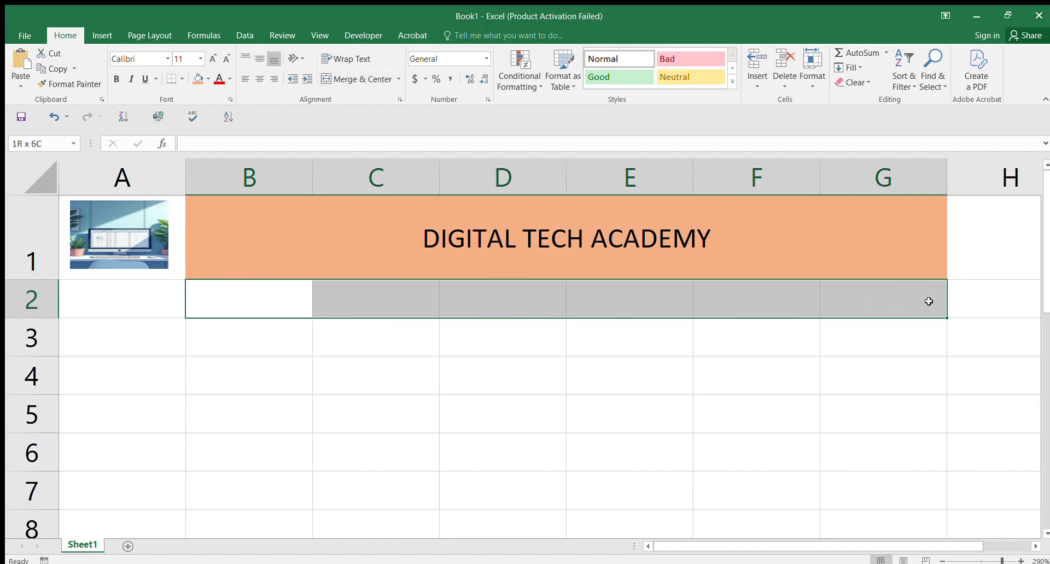
{"action": "left_click", "coordinate": [368, 79]}
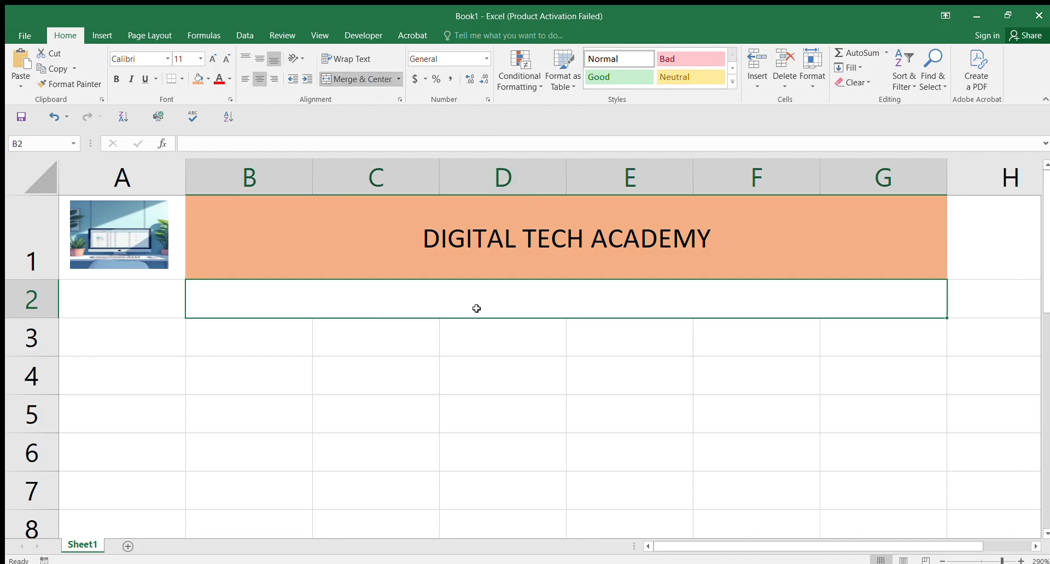
{"action": "type", "text": "OPP"}
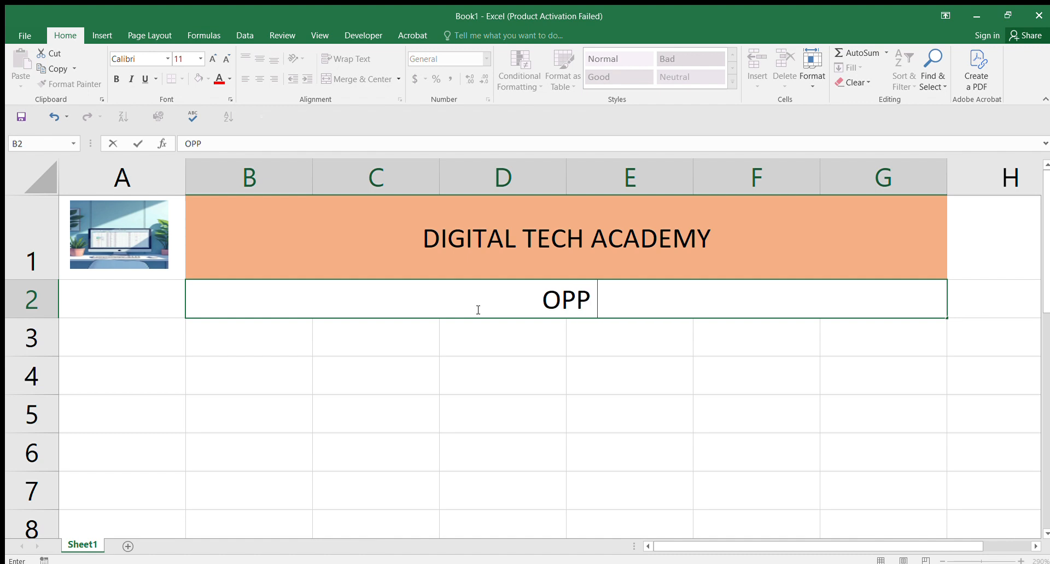
{"action": "type", "text": " NNP"}
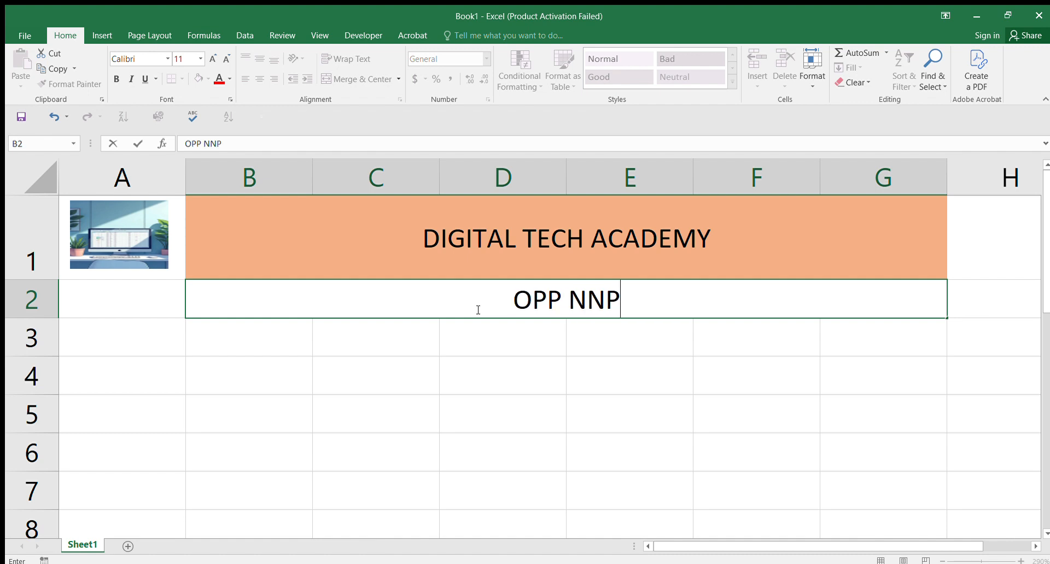
{"action": "type", "text": ", A"}
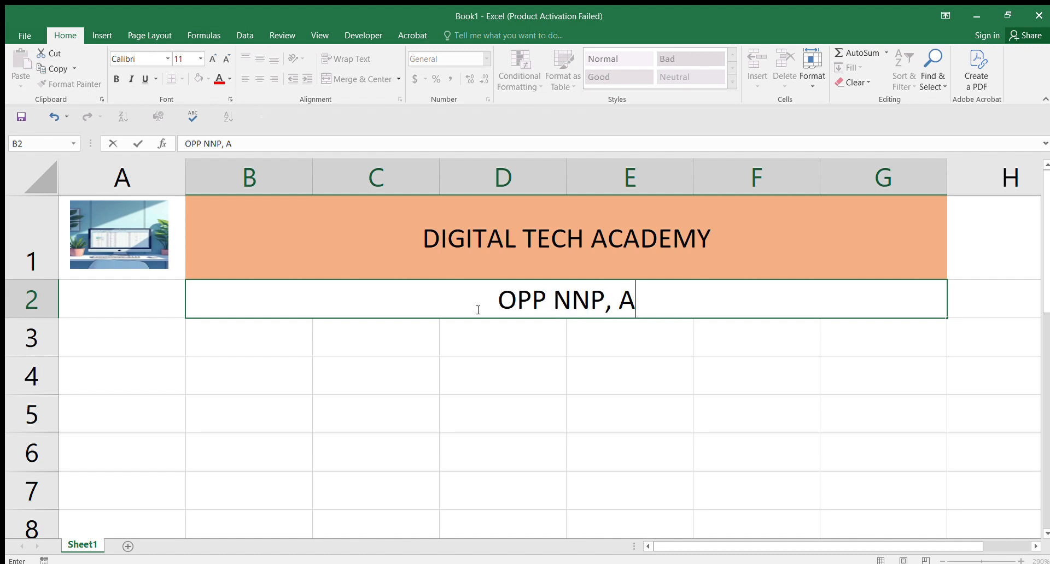
{"action": "type", "text": "BUJA, NIGERIA"}
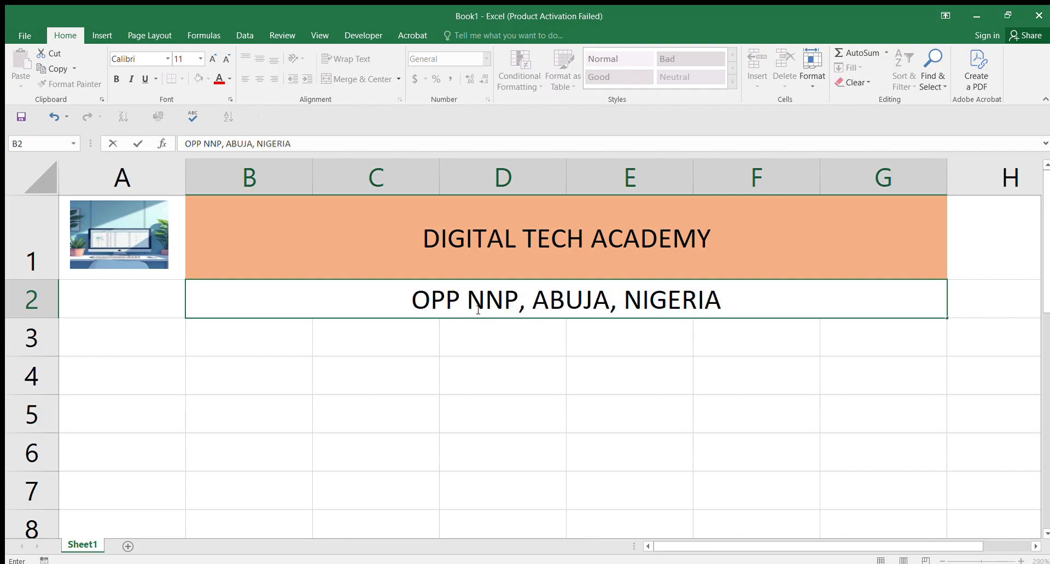
{"action": "left_click", "coordinate": [572, 350]}
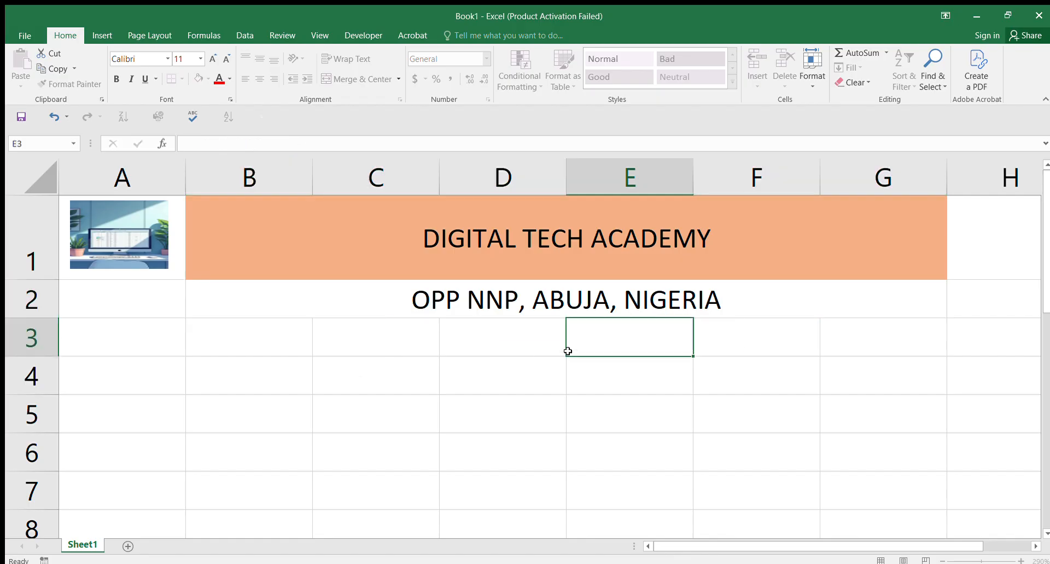
- Format the address line in row 2 as italic, size 8 text on a gold fill
{"action": "left_click", "coordinate": [494, 293]}
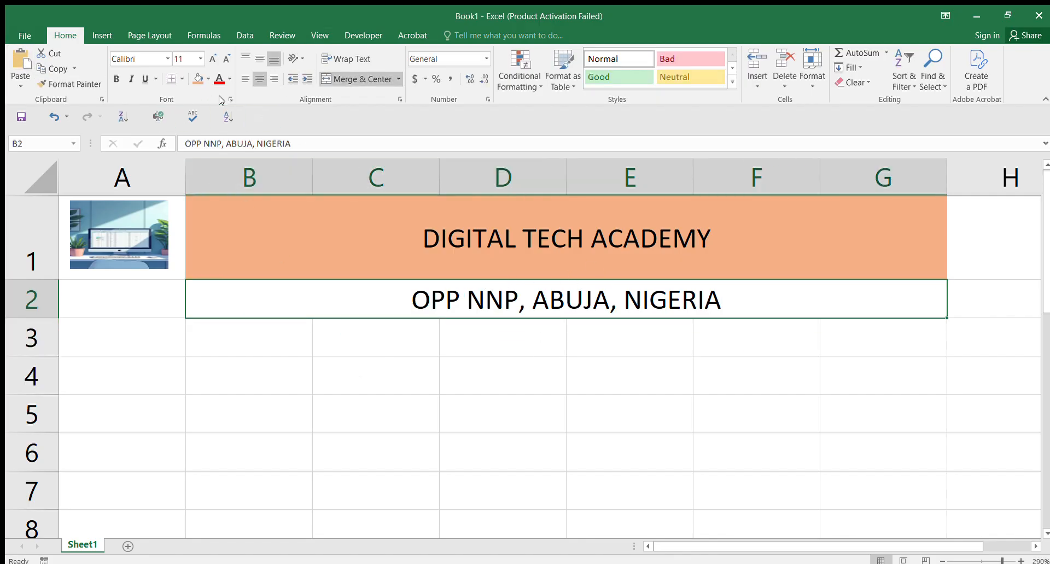
{"action": "left_click", "coordinate": [130, 81]}
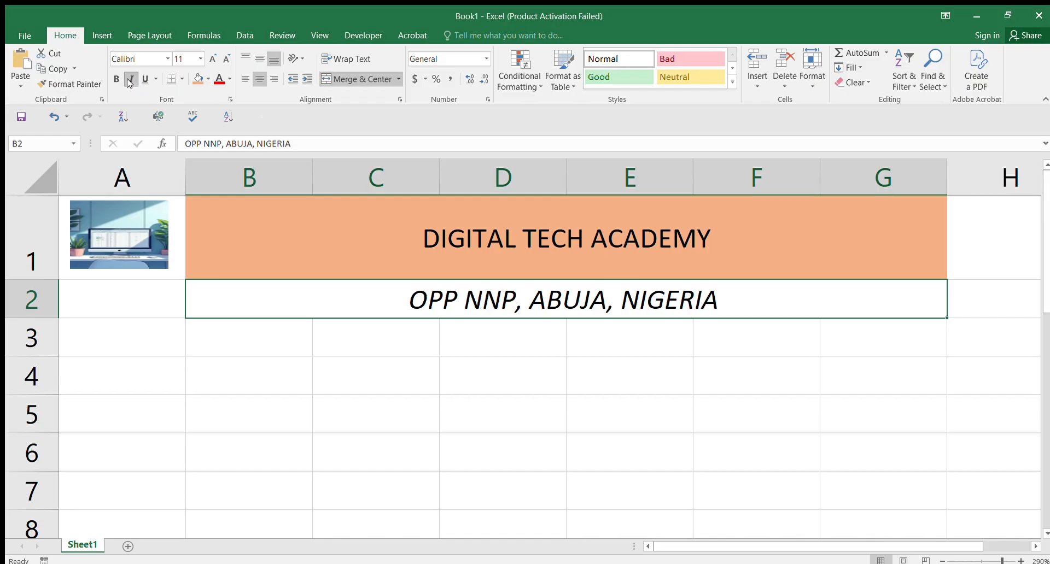
{"action": "left_click", "coordinate": [226, 59]}
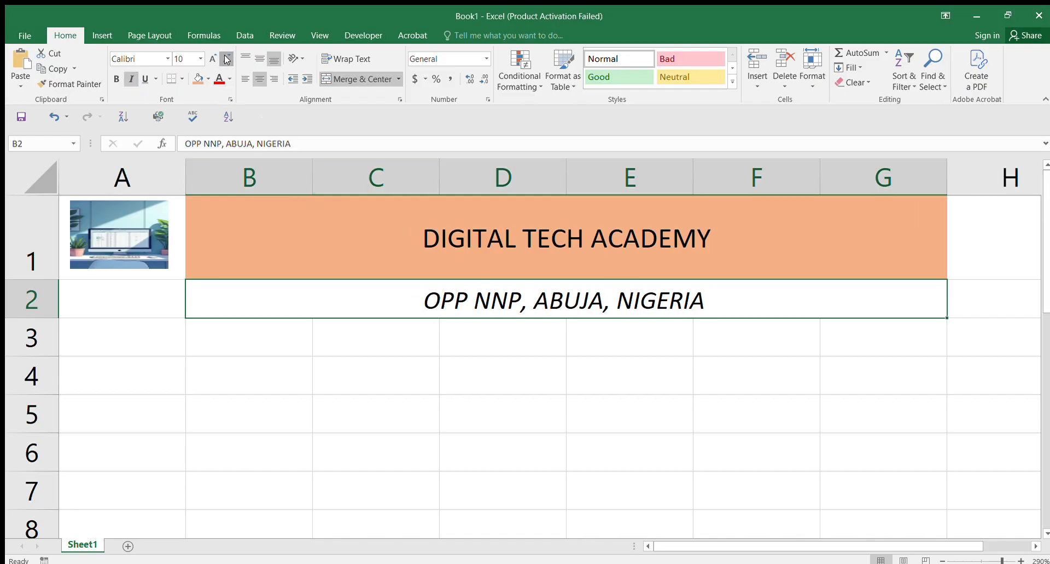
{"action": "left_click", "coordinate": [226, 58]}
{"action": "left_click", "coordinate": [226, 58]}
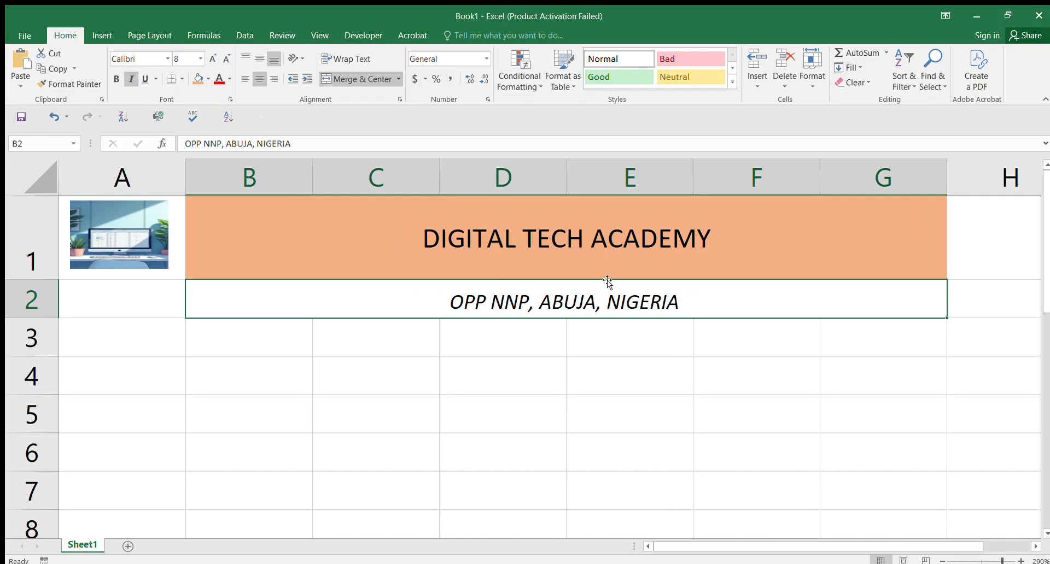
{"action": "left_click", "coordinate": [203, 76]}
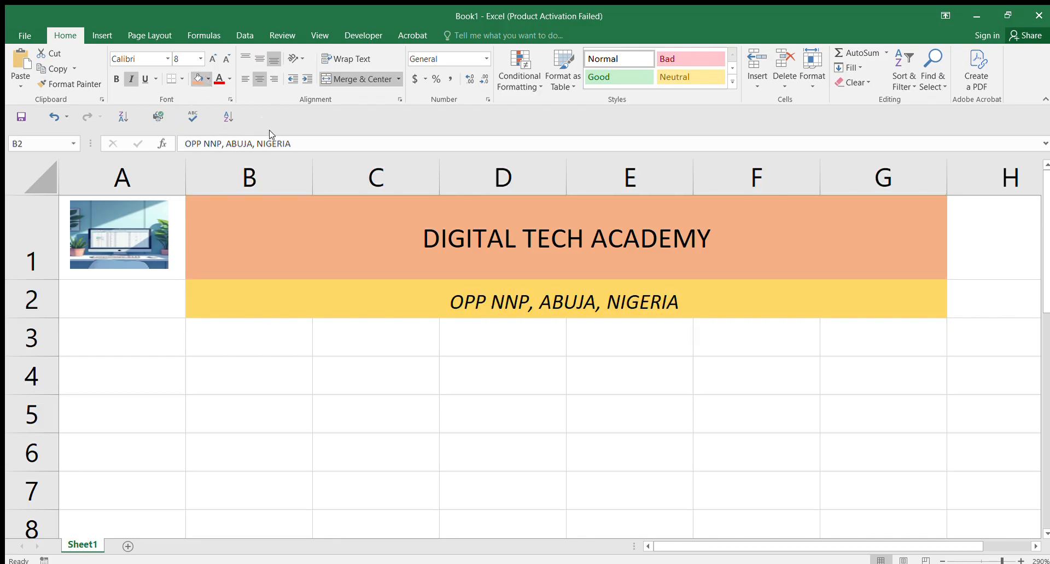
{"action": "left_click", "coordinate": [613, 413]}
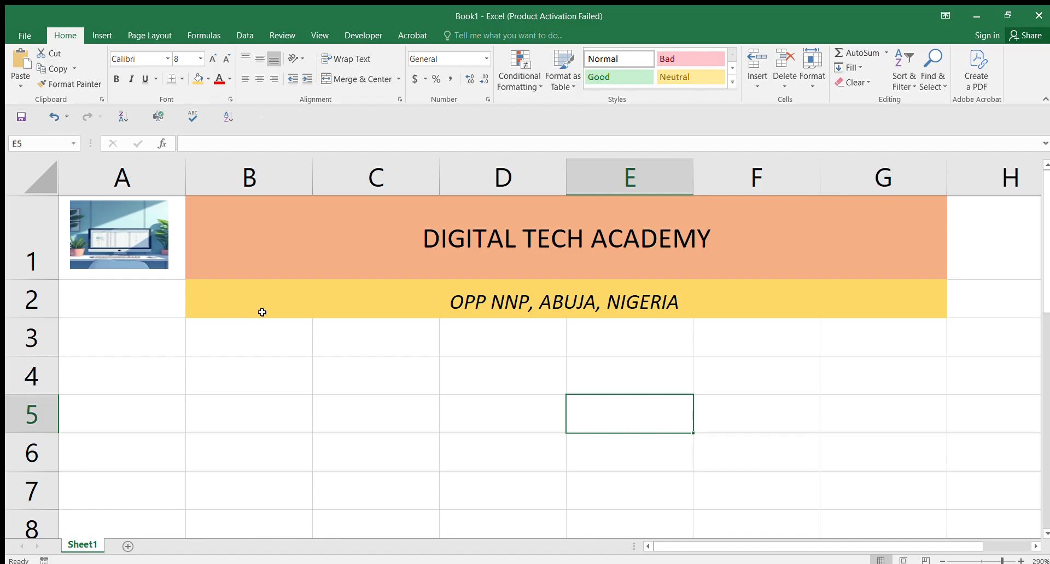
- Merge and center cells B3 through G3 and enter the heading "INVENTORY CONTRO CARD"
{"action": "left_click_drag", "start_coordinate": [237, 337], "coordinate": [858, 322]}
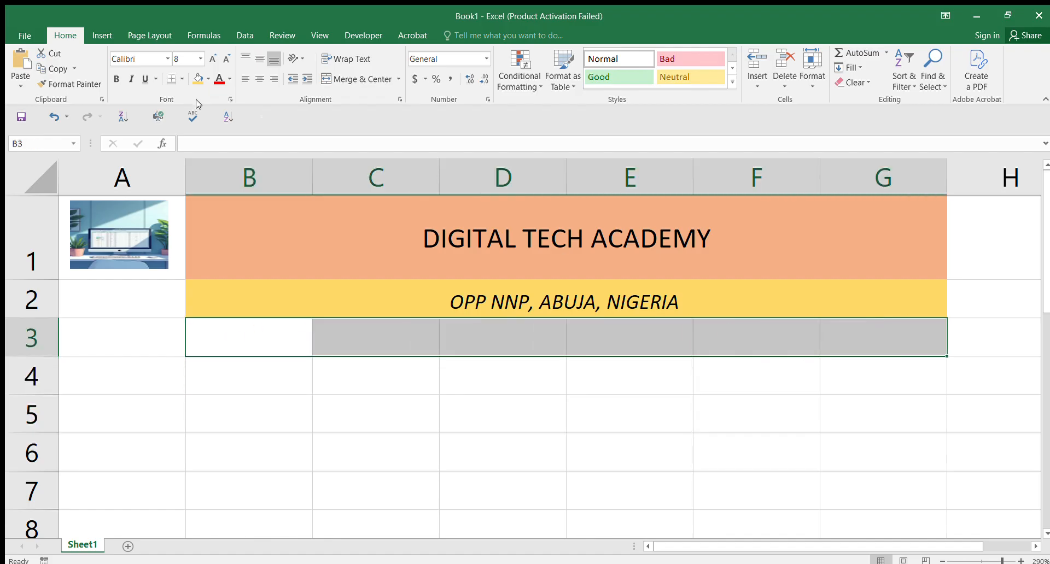
{"action": "left_click", "coordinate": [360, 81]}
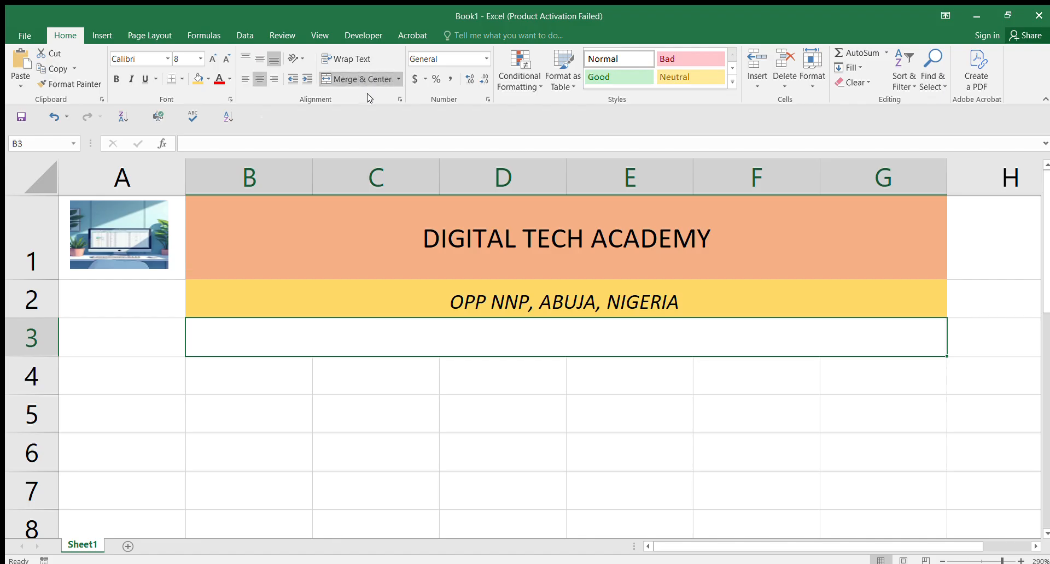
{"action": "double_click", "coordinate": [502, 323]}
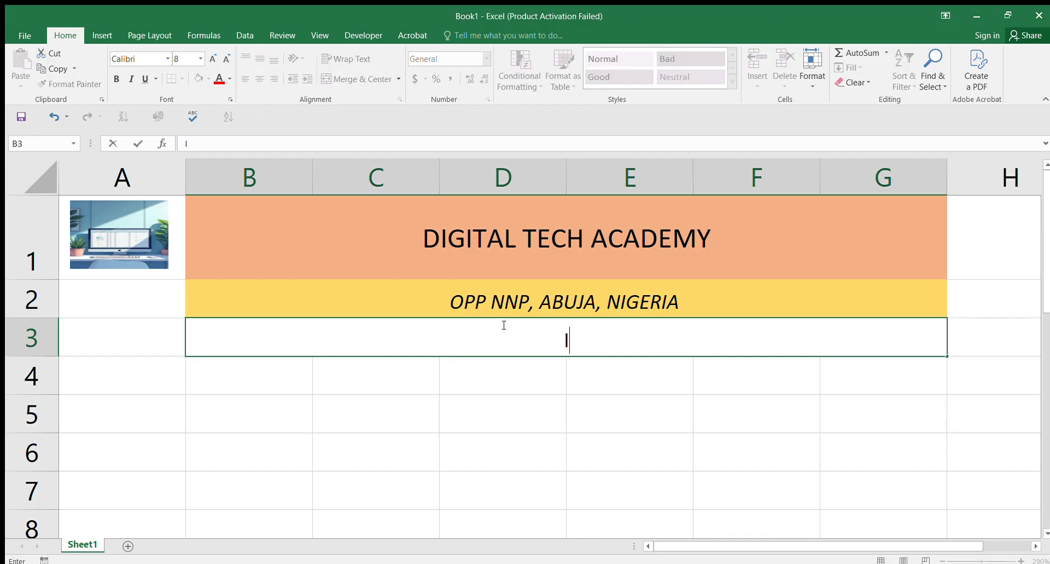
{"action": "type", "text": "INVENTORY "}
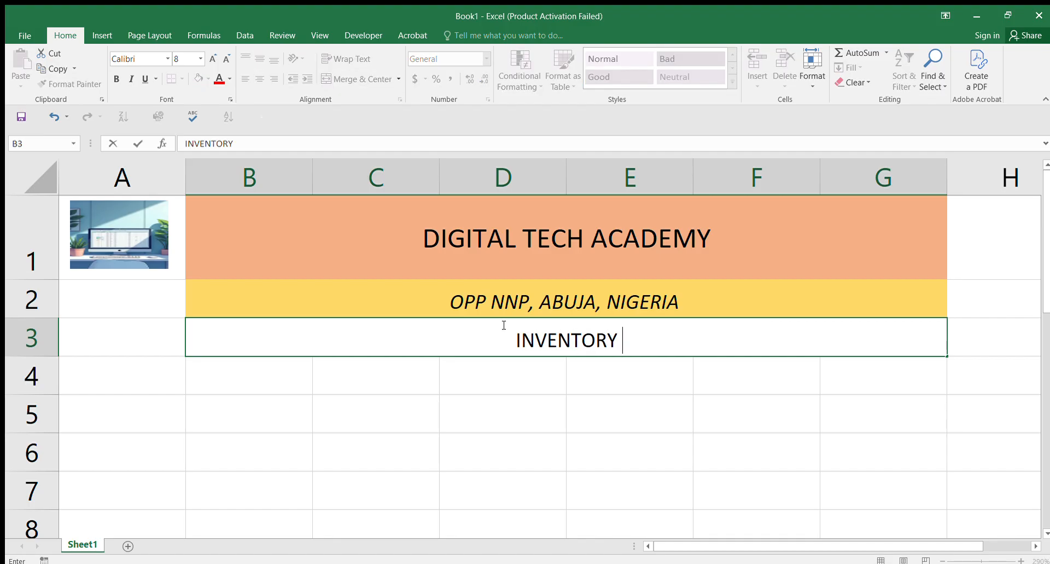
{"action": "type", "text": "CONTR"}
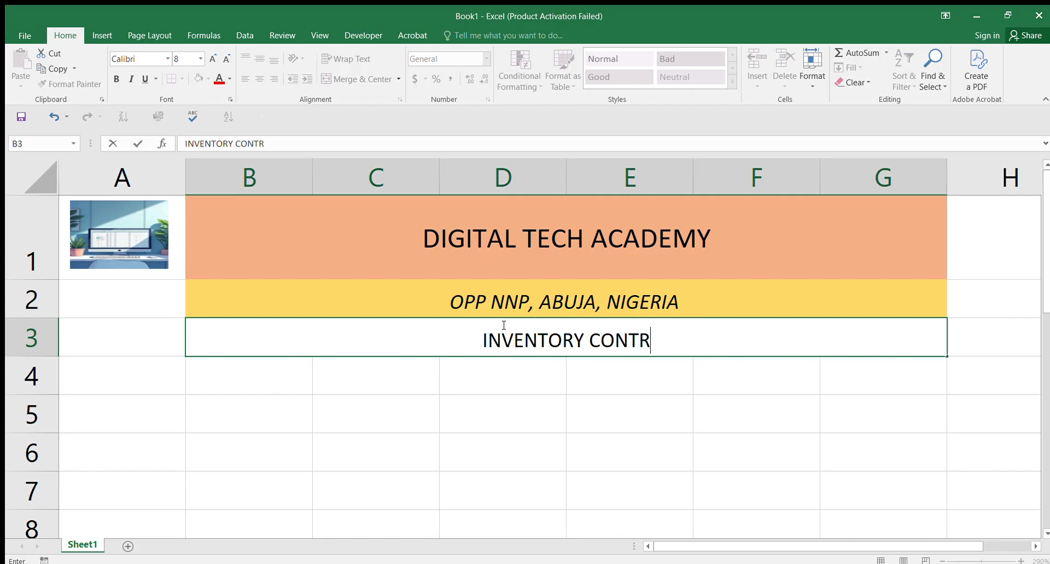
{"action": "type", "text": "O CARD"}
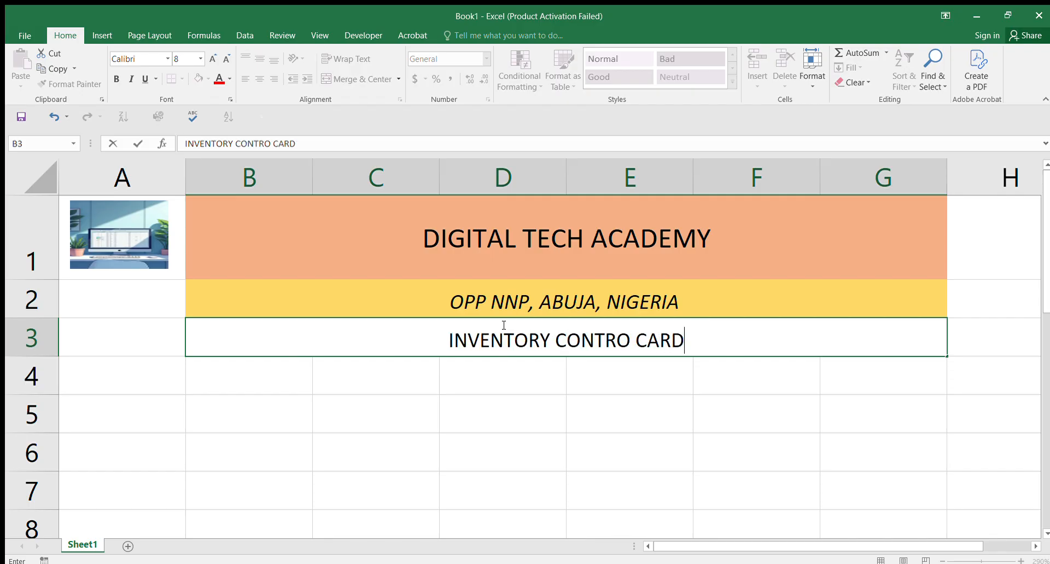
{"action": "left_click", "coordinate": [569, 399]}
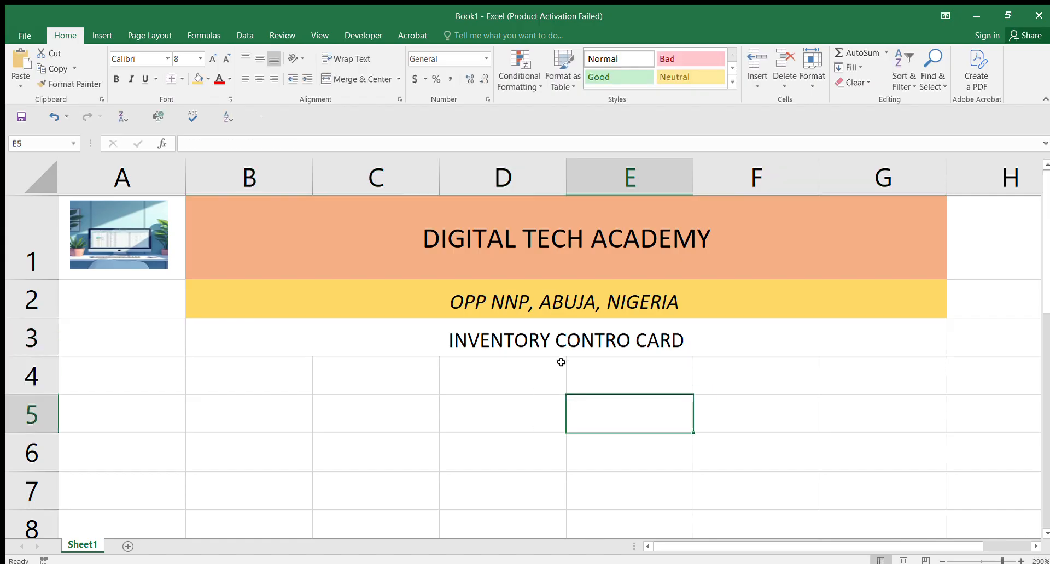
- Give the INVENTORY CONTRO CARD cell a dark blue fill and make its text white
{"action": "left_click", "coordinate": [529, 331]}
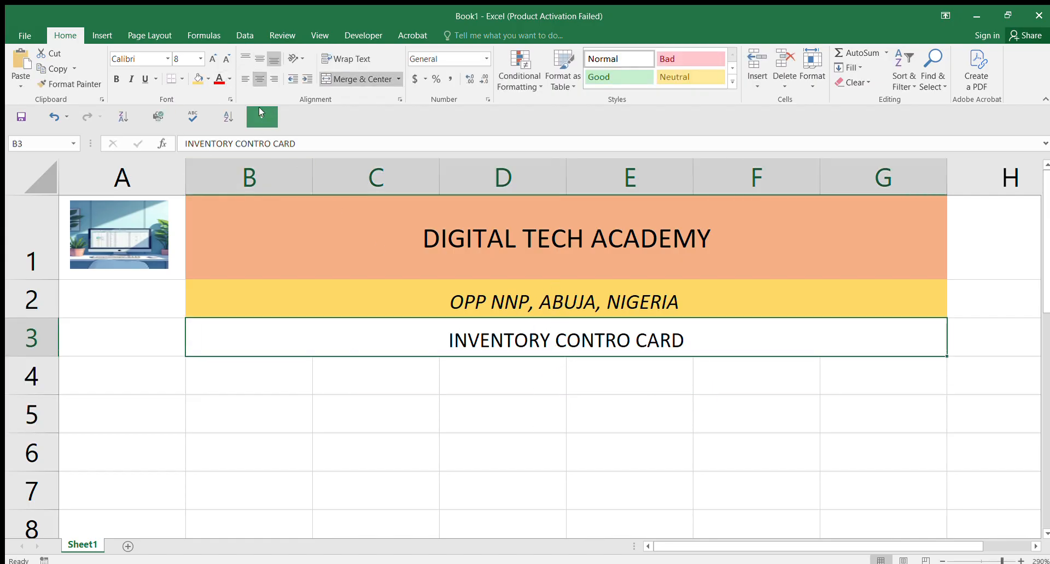
{"action": "left_click", "coordinate": [229, 78]}
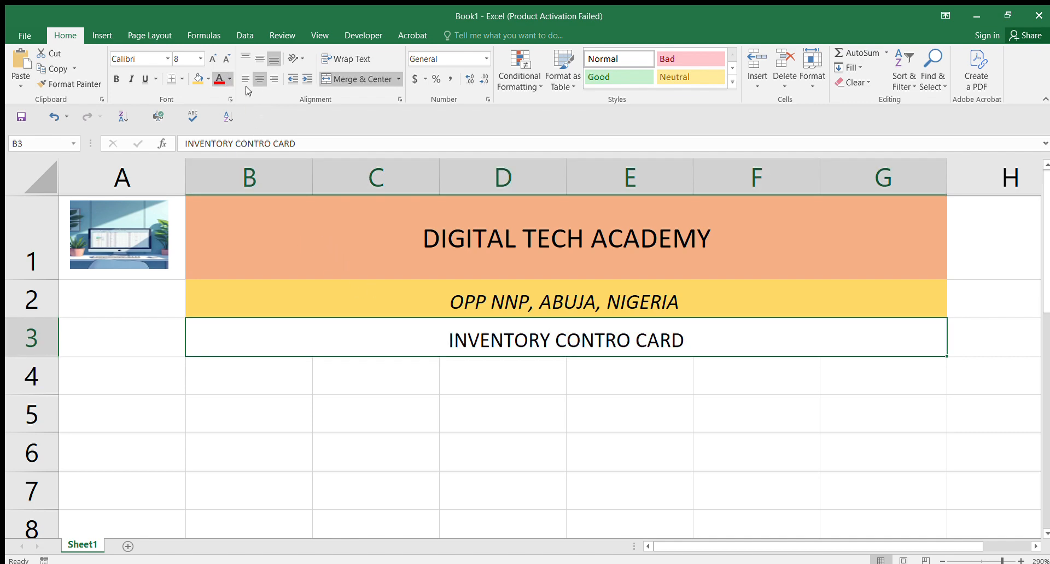
{"action": "left_click", "coordinate": [208, 79]}
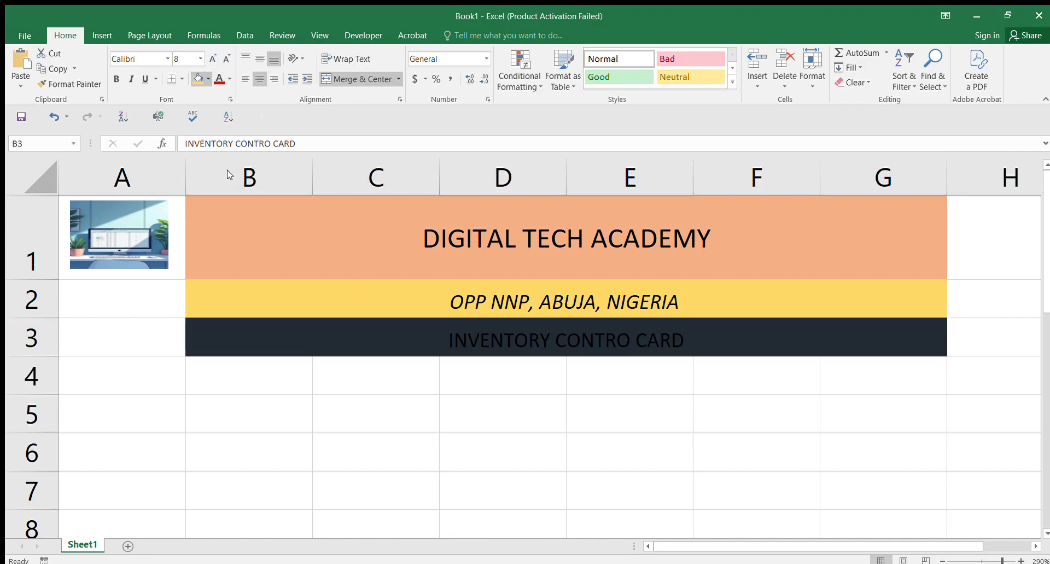
{"action": "left_click", "coordinate": [279, 182]}
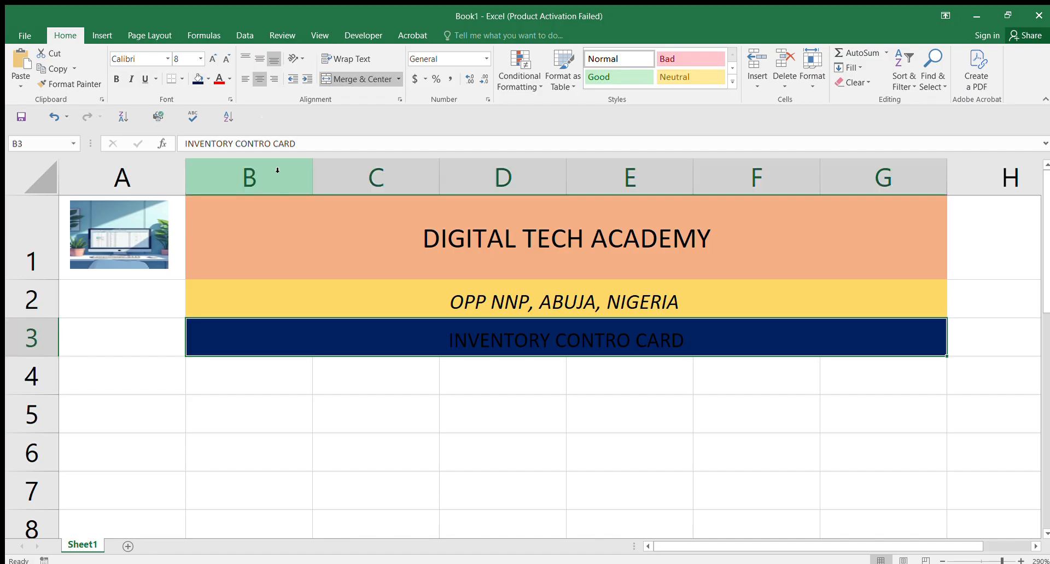
{"action": "left_click", "coordinate": [229, 78]}
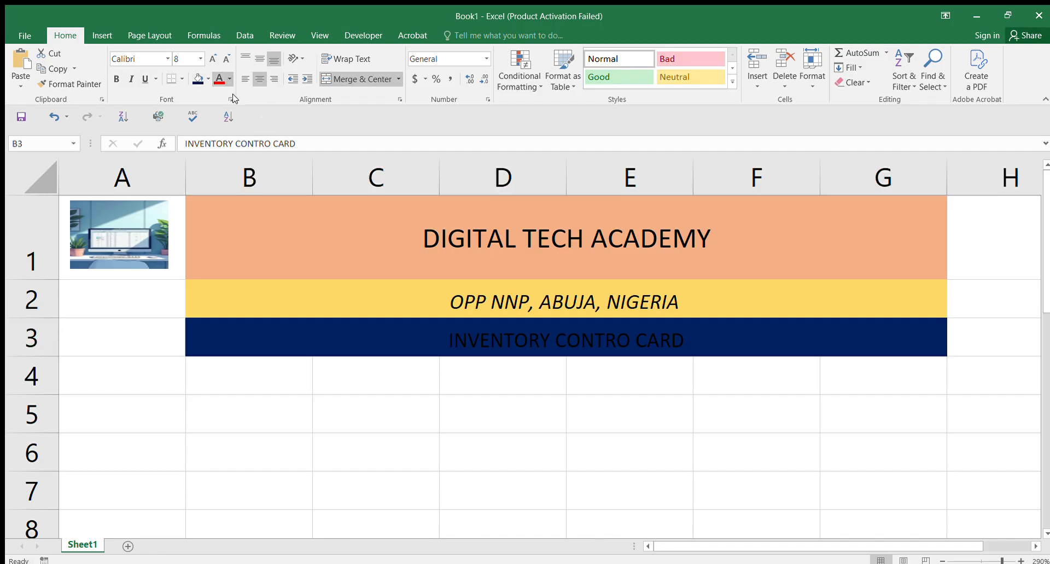
{"action": "left_click", "coordinate": [214, 121]}
- Set the font of the INVENTORY CONTRO CARD heading to Arial Black
{"action": "left_click", "coordinate": [153, 59]}
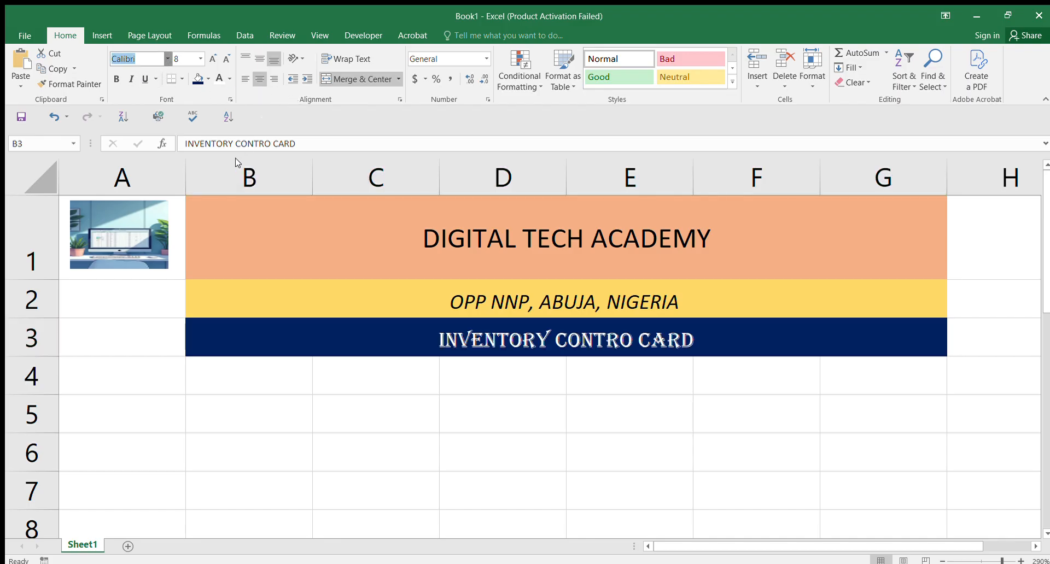
{"action": "key", "text": "Escape"}
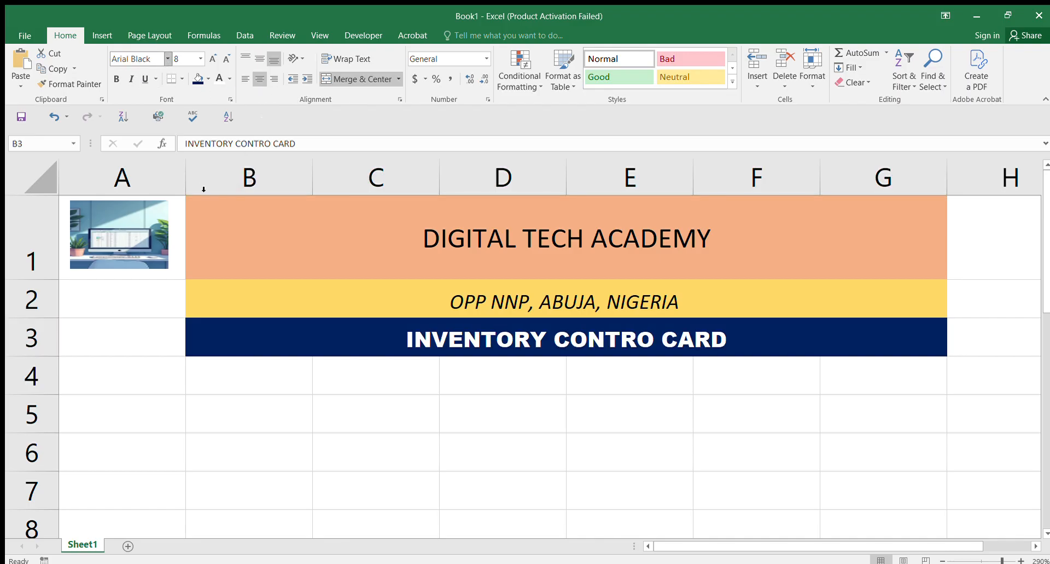
{"action": "left_click", "coordinate": [702, 440]}
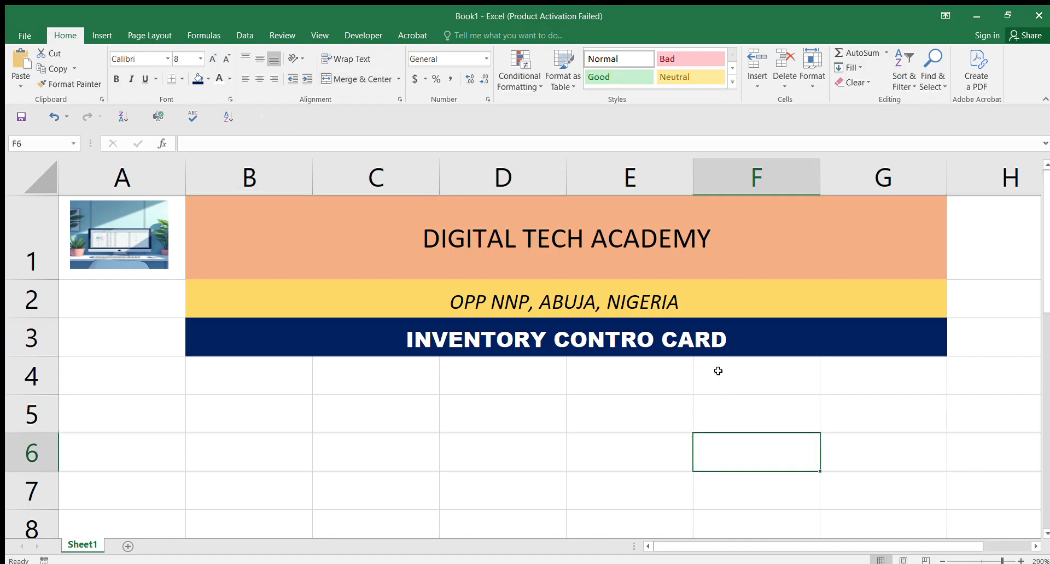
- Change the font of the DIGITAL TECH ACADEMY title in row 1 to Arial Black
{"action": "left_click", "coordinate": [589, 235]}
{"action": "left_click", "coordinate": [168, 59]}
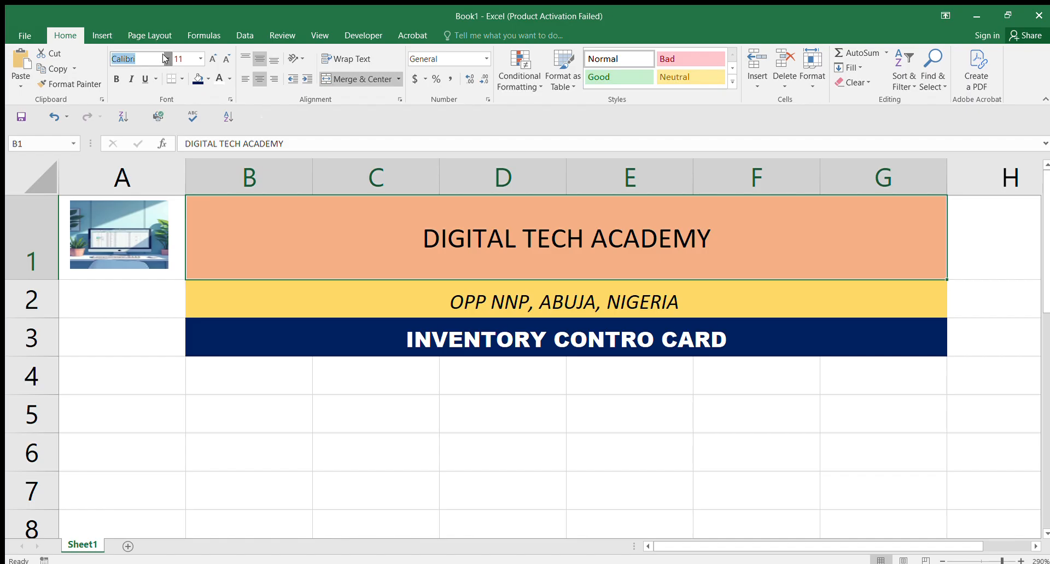
{"action": "left_click", "coordinate": [173, 191]}
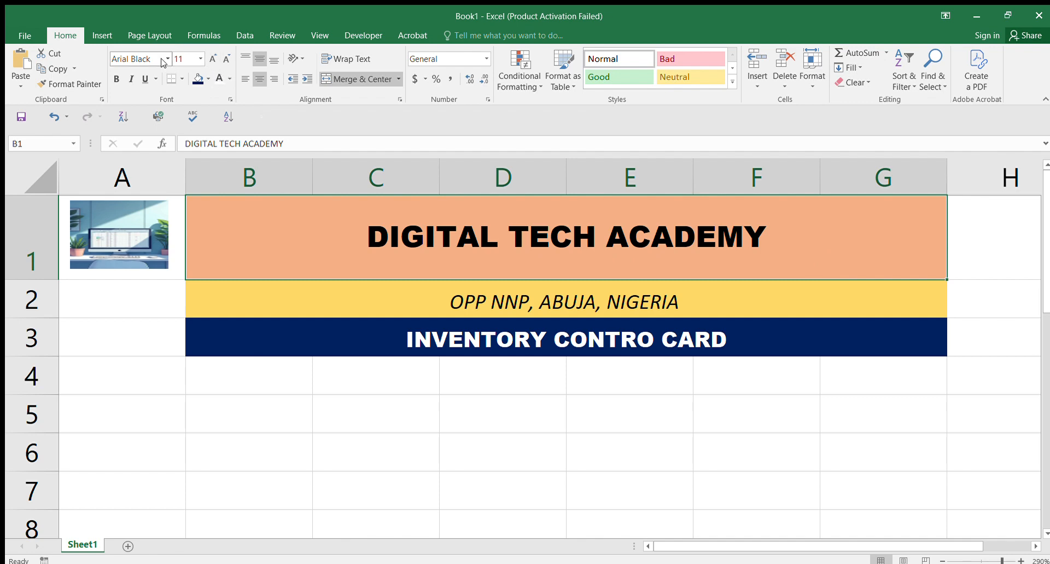
- Change the text colour of the DIGITAL TECH ACADEMY title in row 1 to purple
{"action": "left_click", "coordinate": [229, 79]}
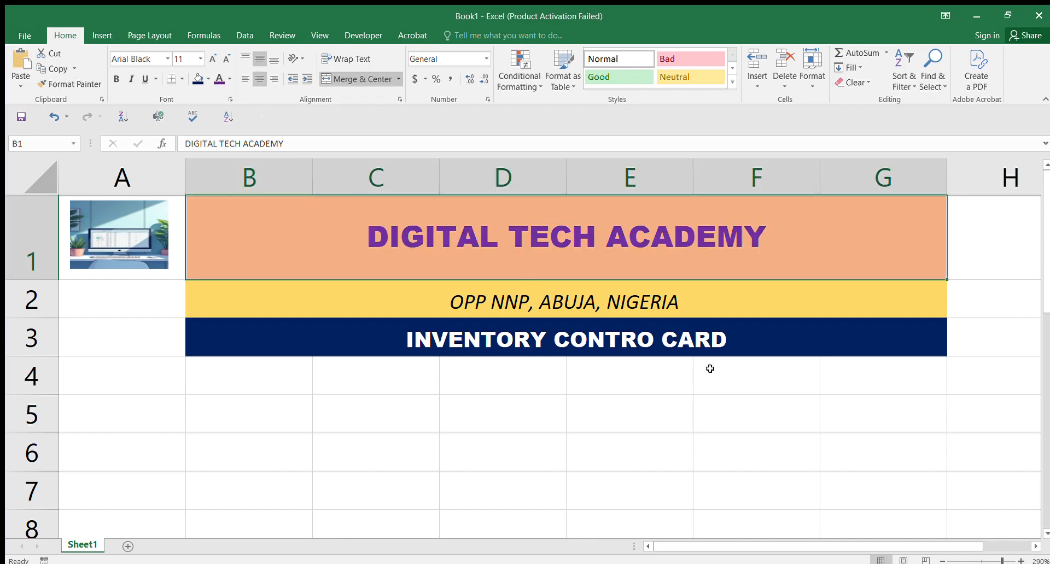
{"action": "left_click", "coordinate": [741, 415]}
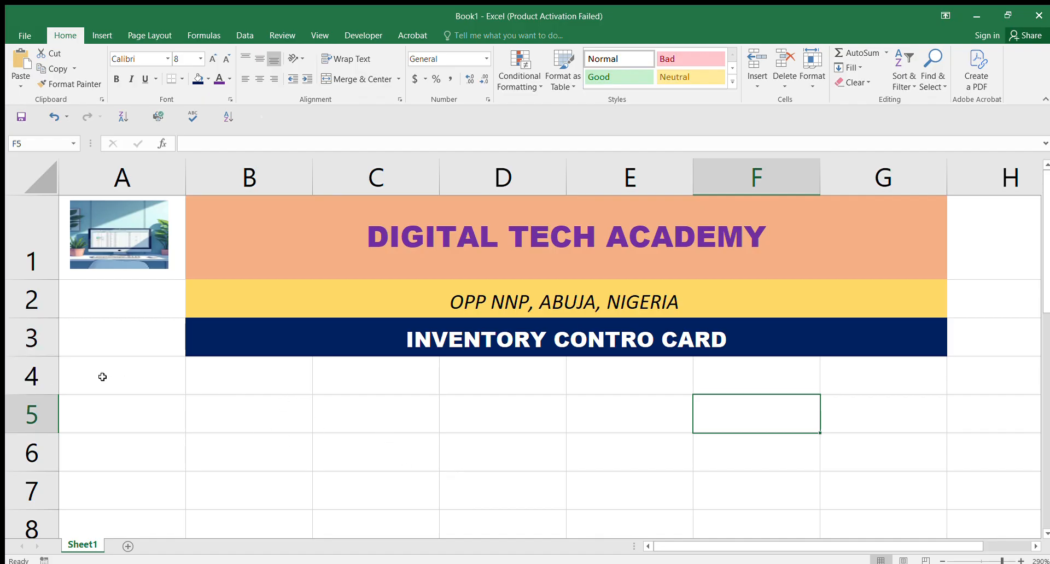
- Enter the column headings "NAME PRODUCT" in cell A4 and "PRODUCT CODE" in cell B4
{"action": "left_click", "coordinate": [125, 377]}
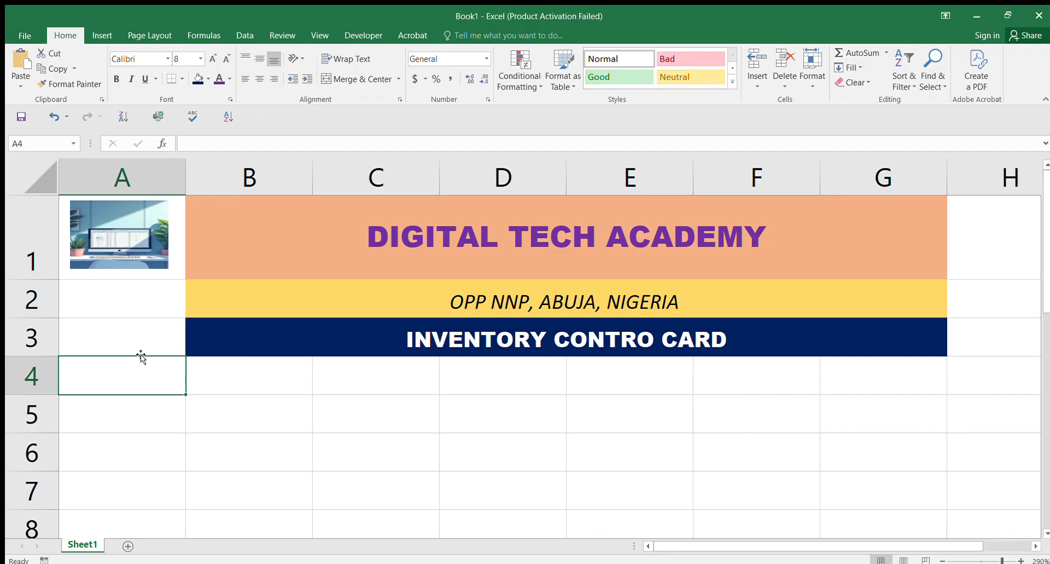
{"action": "type", "text": "NAME P"}
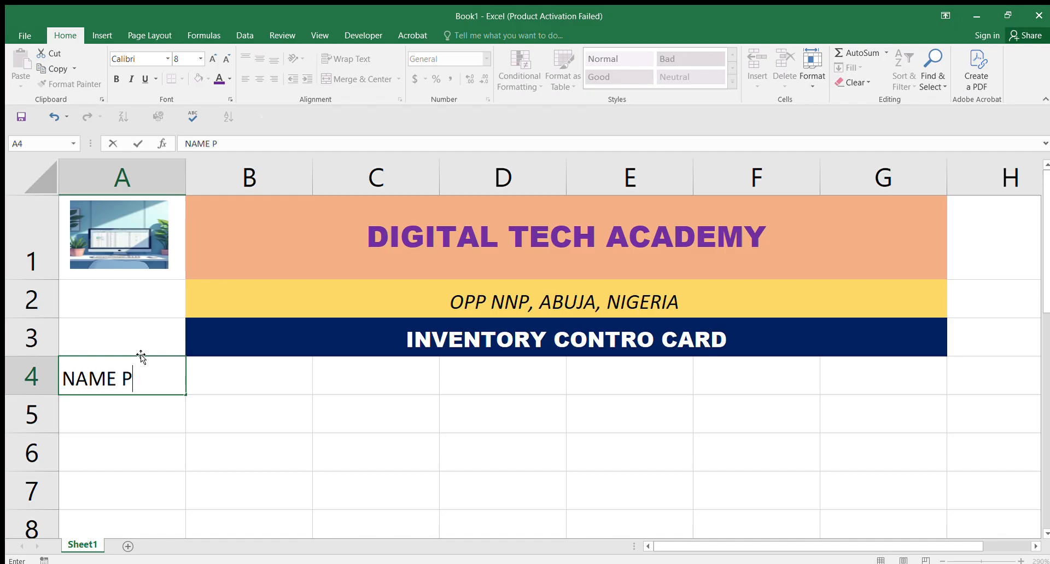
{"action": "type", "text": "RODUST"}
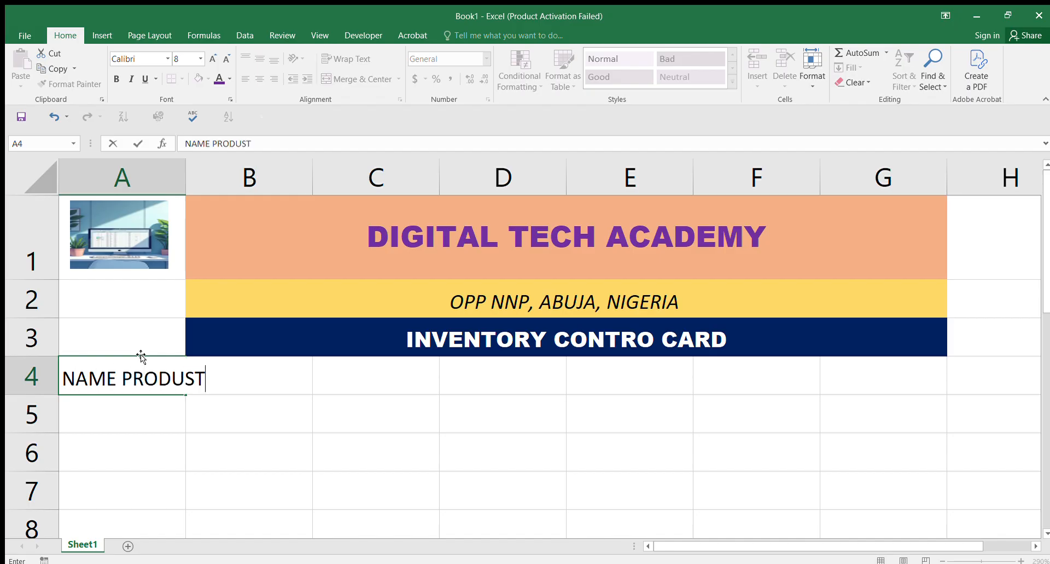
{"action": "key", "text": "BackSpace"}
{"action": "key", "text": "BackSpace"}
{"action": "type", "text": "CT"}
{"action": "key", "text": "Tab"}
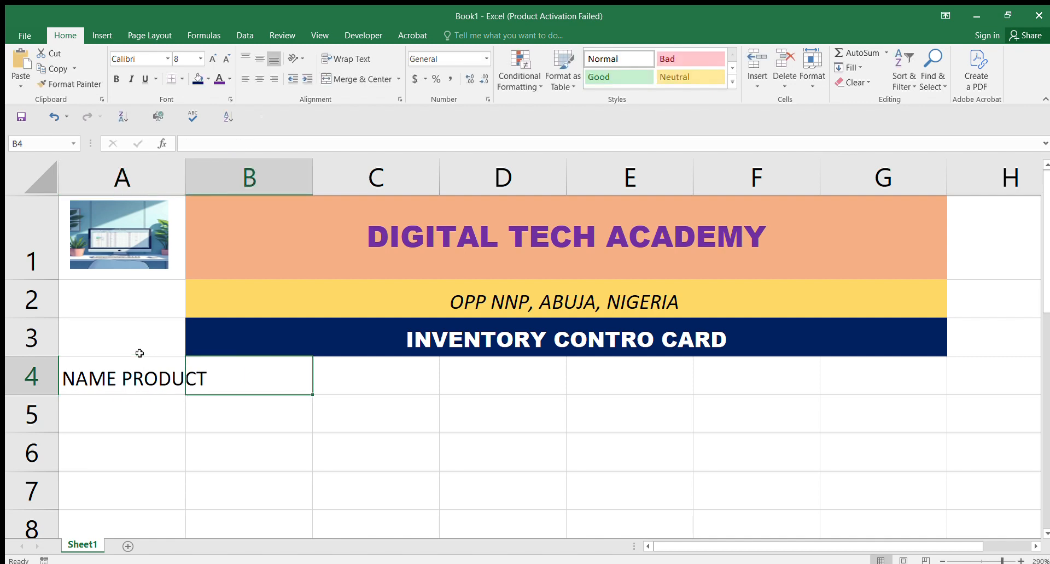
{"action": "type", "text": "PRODUCT"}
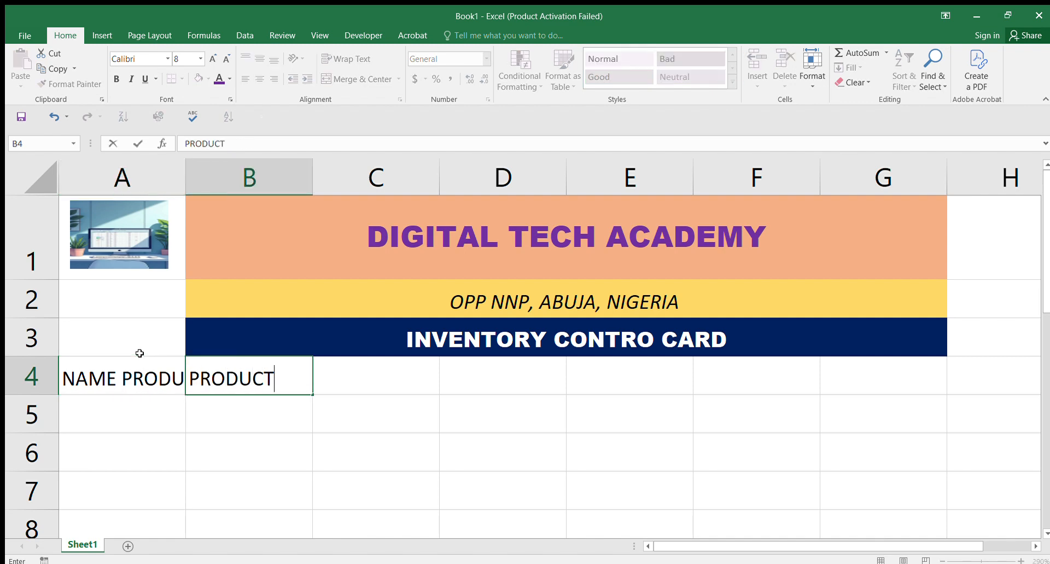
{"action": "type", "text": " CODE"}
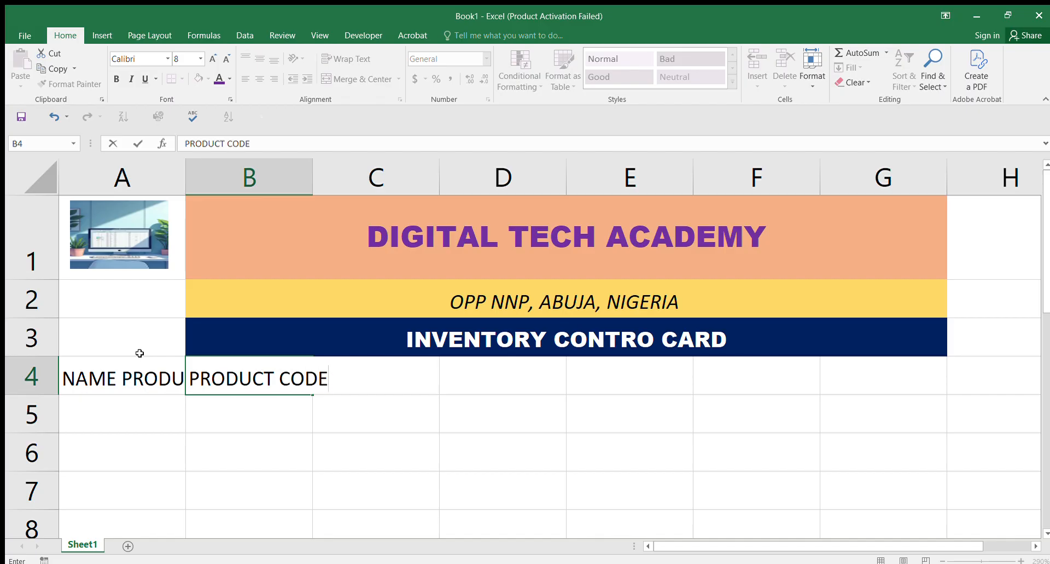
{"action": "key", "text": "Tab"}
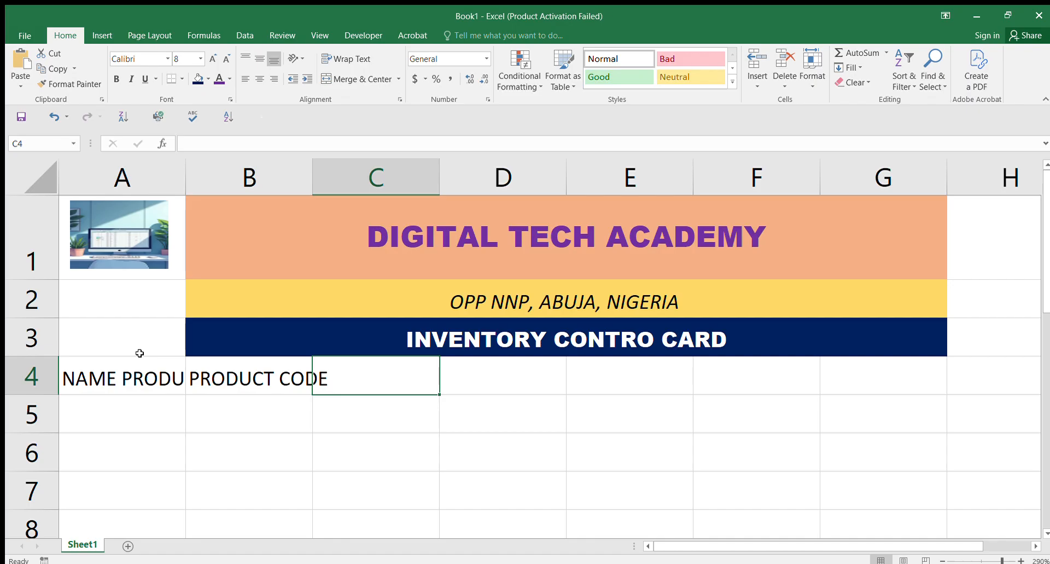
- Enter the column heading "WAREHOUSE" in cell C4
{"action": "type", "text": "WAREG"}
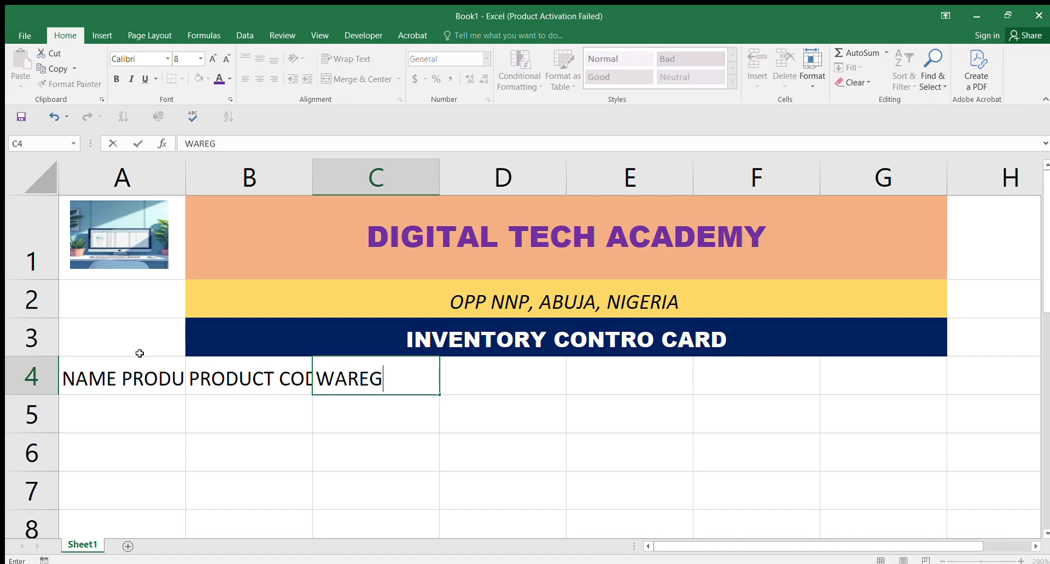
{"action": "type", "text": "OUSE"}
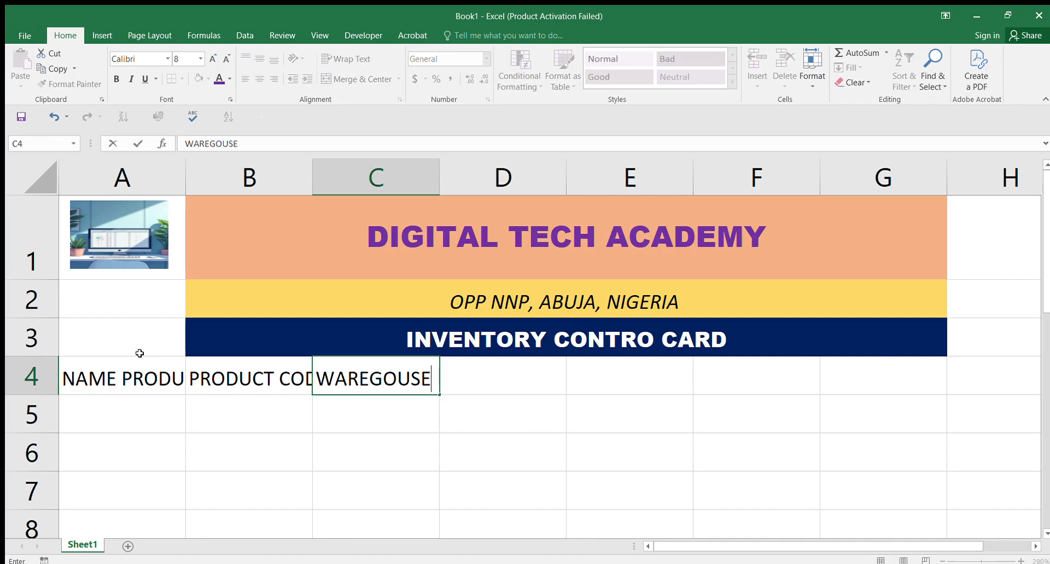
{"action": "key", "text": "BackSpace"}
{"action": "key", "text": "BackSpace"}
{"action": "key", "text": "BackSpace"}
{"action": "key", "text": "BackSpace"}
{"action": "key", "text": "BackSpace"}
{"action": "key", "text": "BackSpace"}
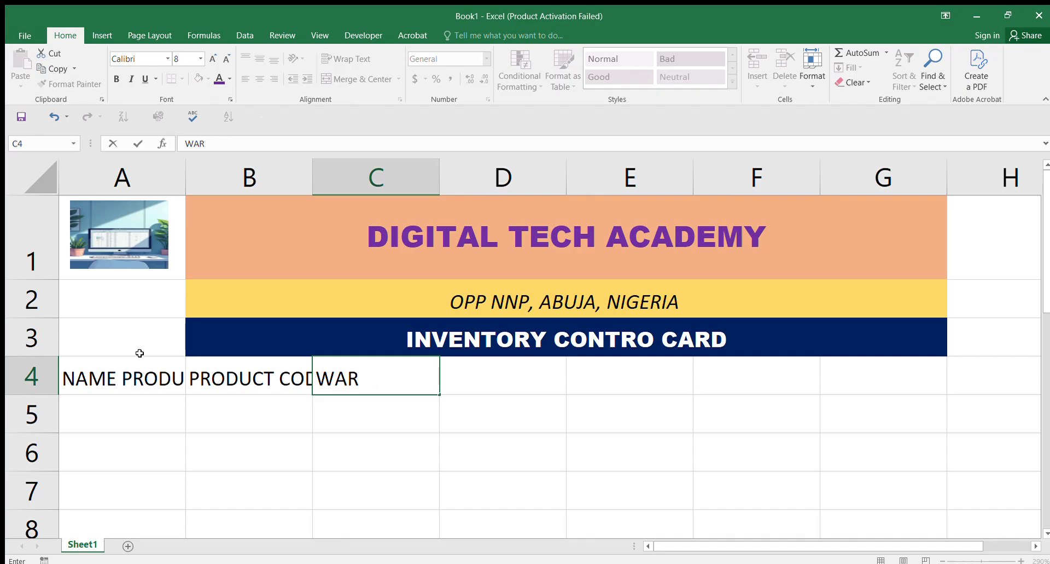
{"action": "type", "text": "EHOUSE"}
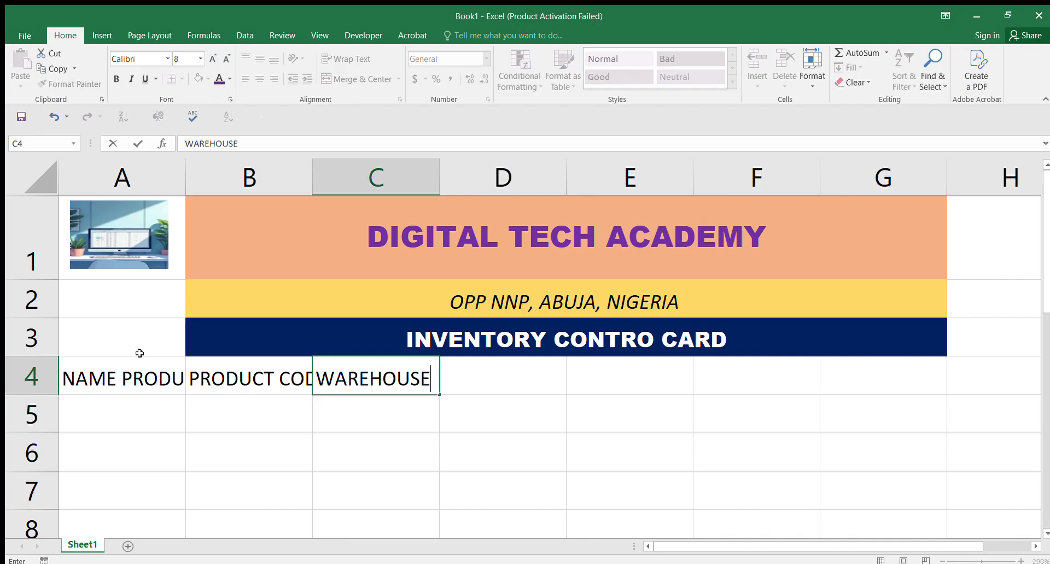
{"action": "key", "text": "Tab"}
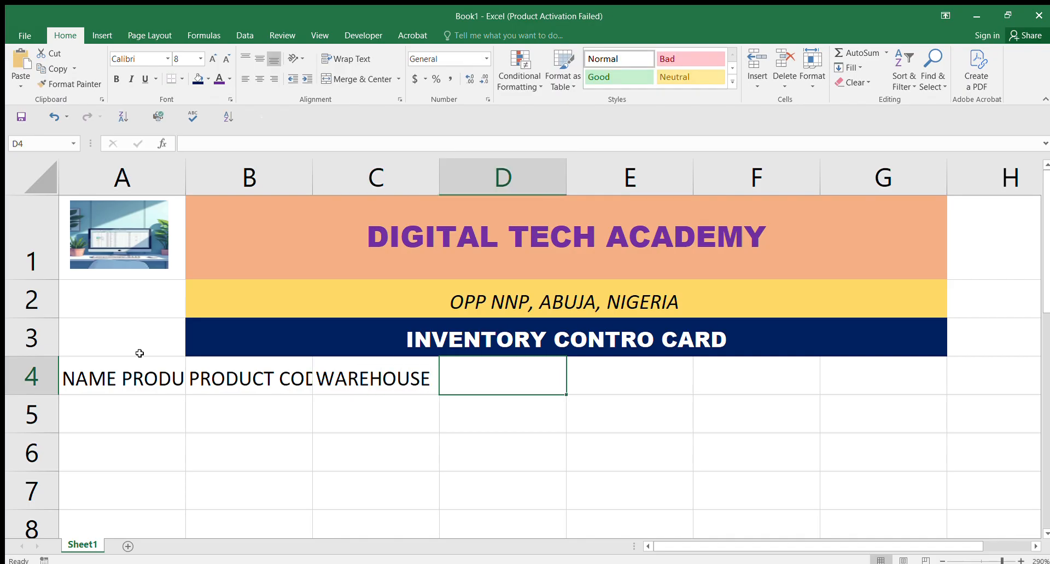
- Enter the column headings "LOCATION" in cell D4 and "MIN. LEVEL" in cell E4
{"action": "type", "text": "LOC"}
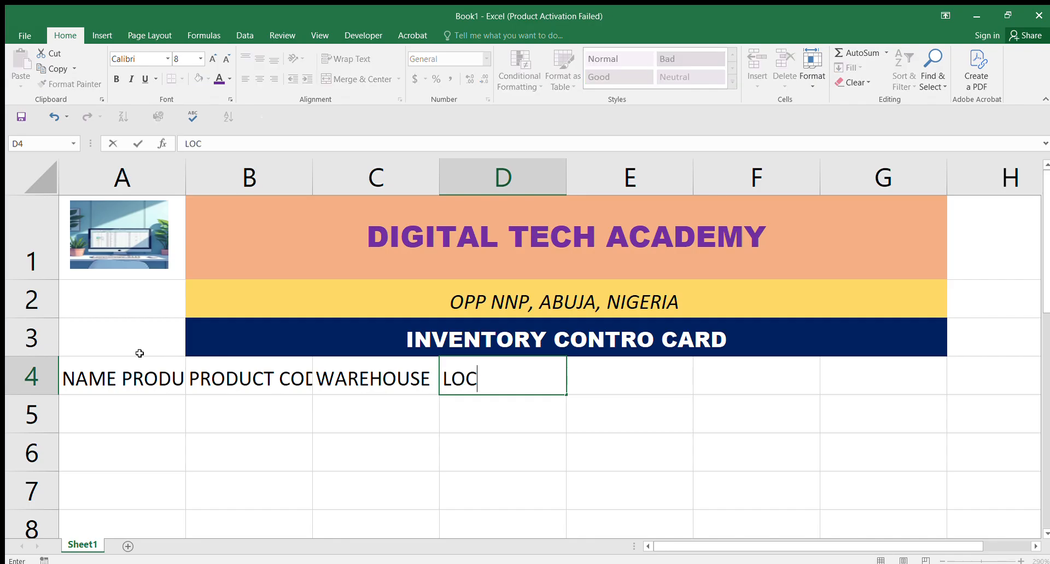
{"action": "type", "text": "ATION"}
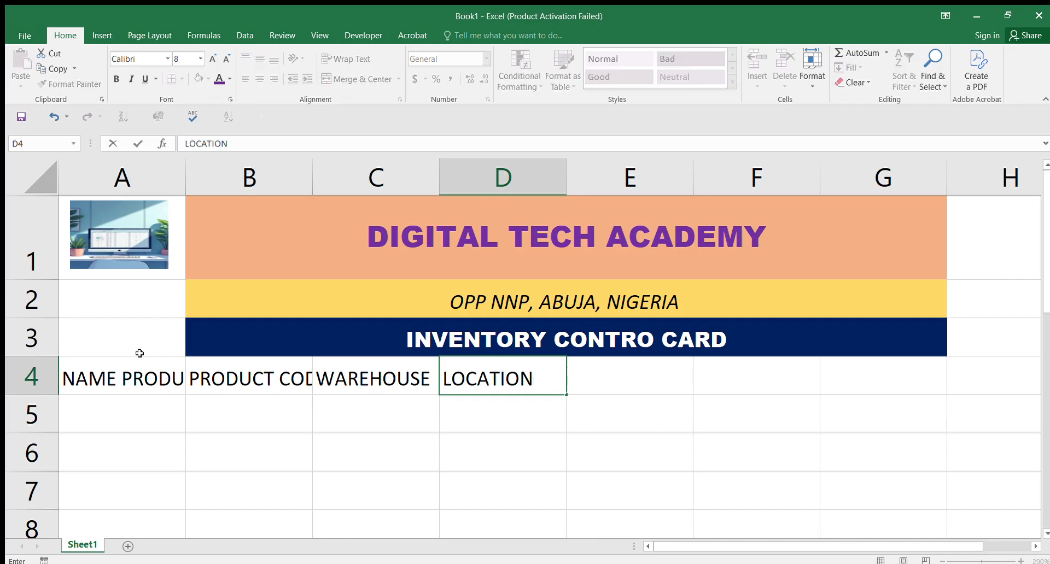
{"action": "key", "text": "Tab"}
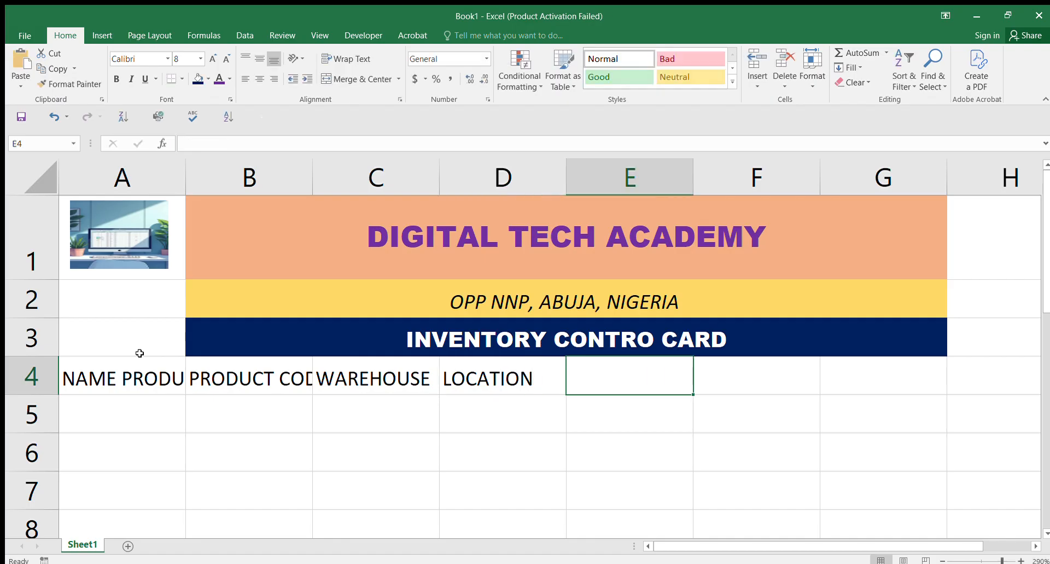
{"action": "type", "text": "MIN"}
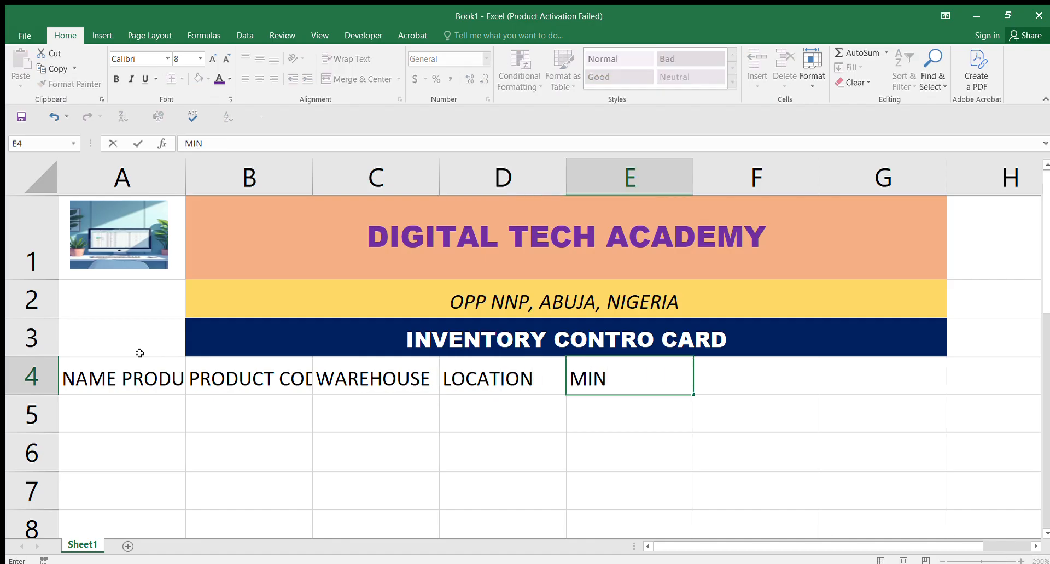
{"action": "type", "text": ". LEVEL"}
{"action": "key", "text": "Tab"}
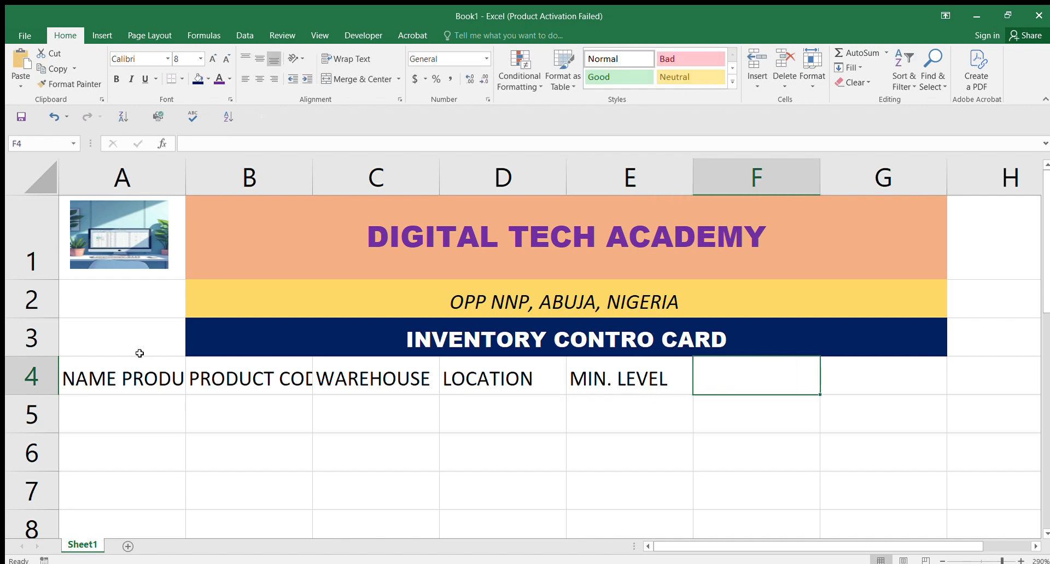
- Enter the column headings "RE-ORDER LEVEL" in cell F4 and "MAX-LEL" in cell G4
{"action": "type", "text": "RE-"}
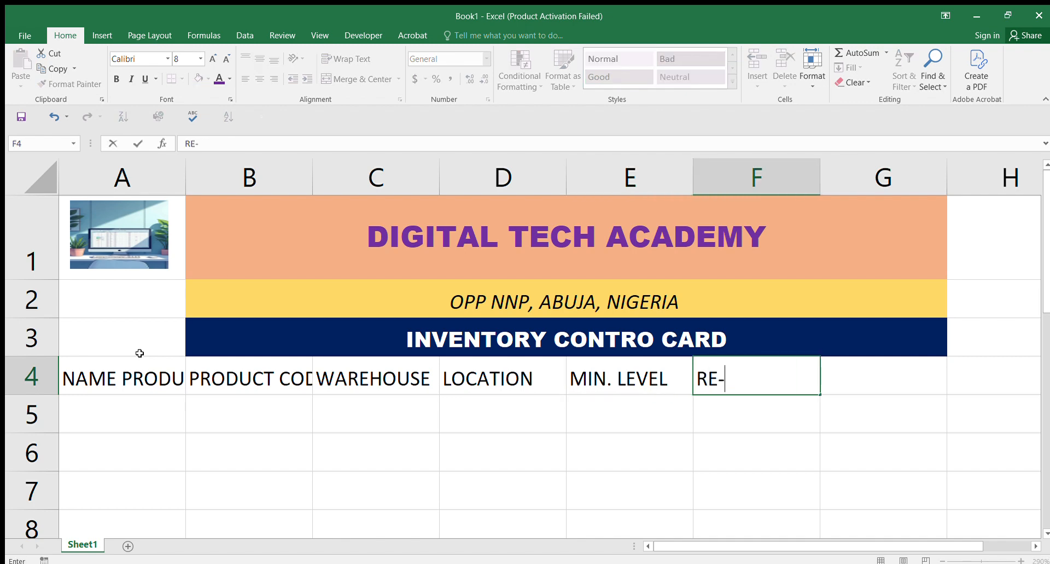
{"action": "type", "text": "ORDER"}
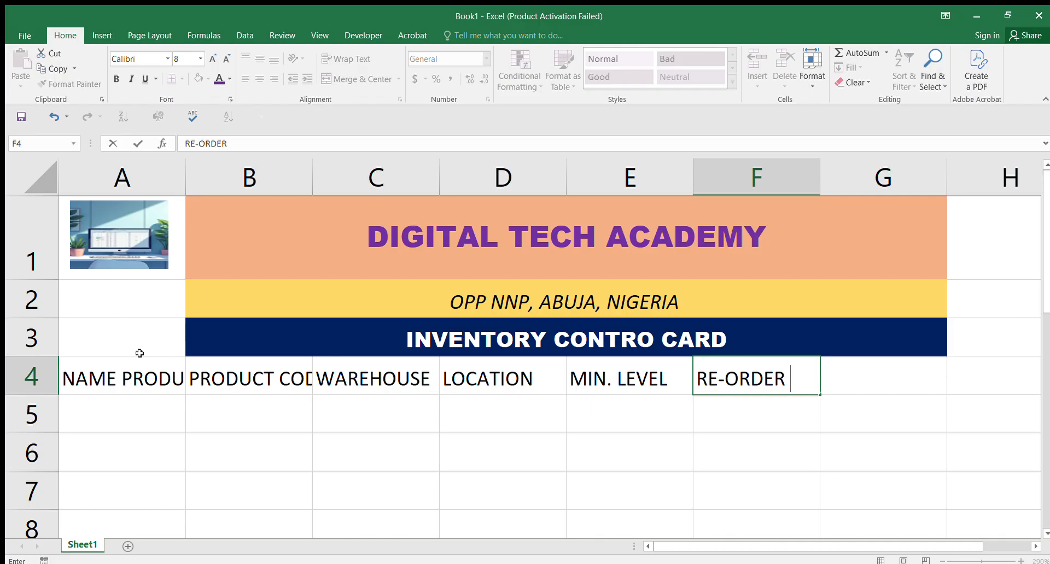
{"action": "type", "text": " LEVEL"}
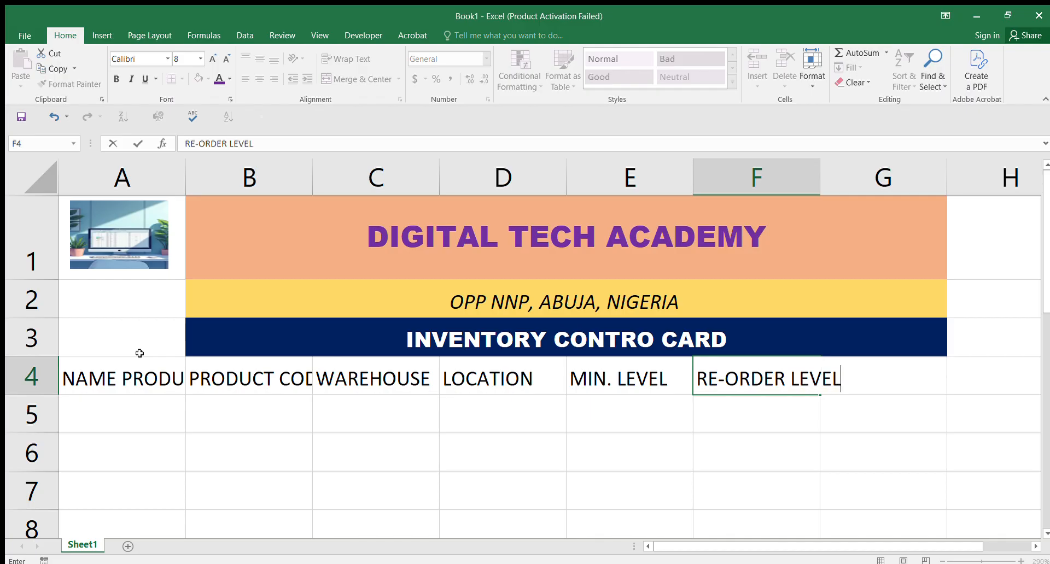
{"action": "key", "text": "Tab"}
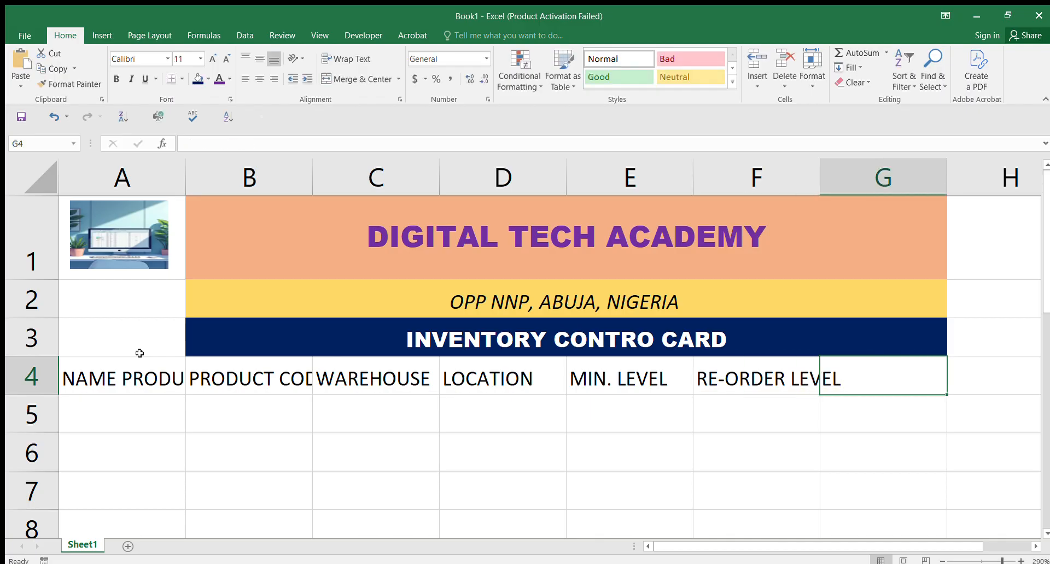
{"action": "type", "text": "M"}
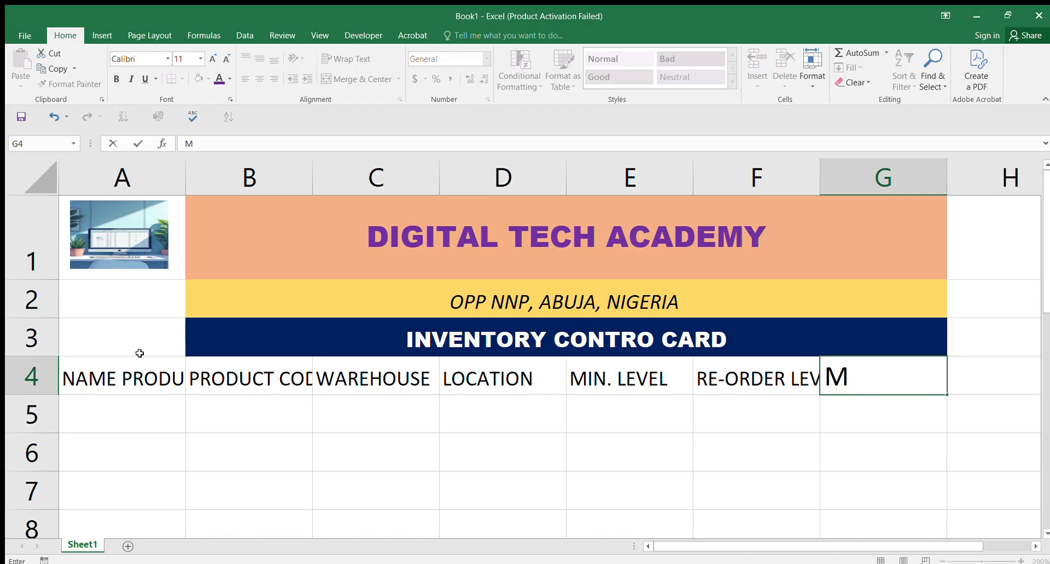
{"action": "type", "text": "AX-LE"}
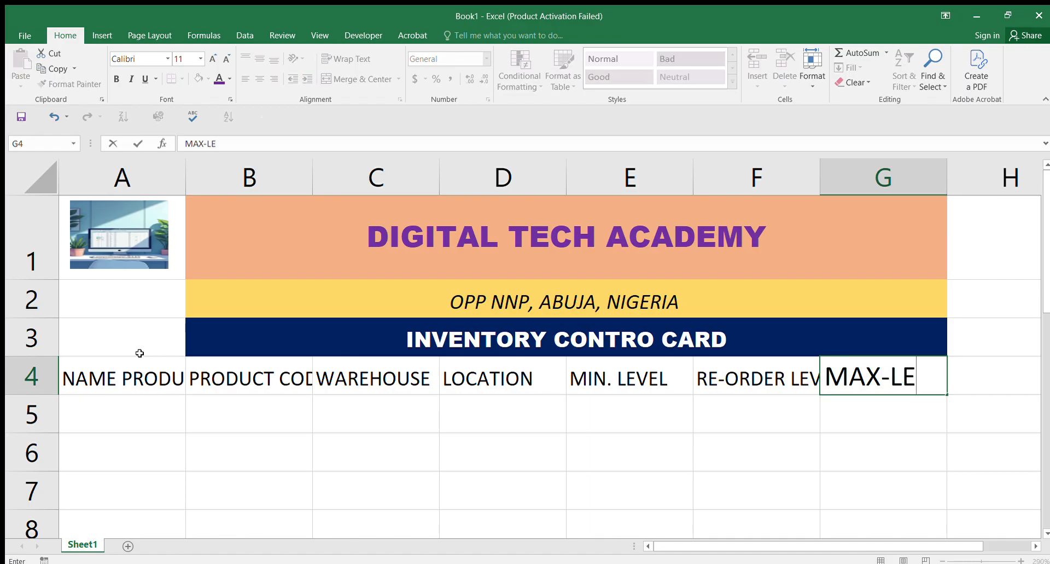
{"action": "type", "text": "L"}
{"action": "left_click", "coordinate": [523, 413]}
{"action": "left_click", "coordinate": [299, 378]}
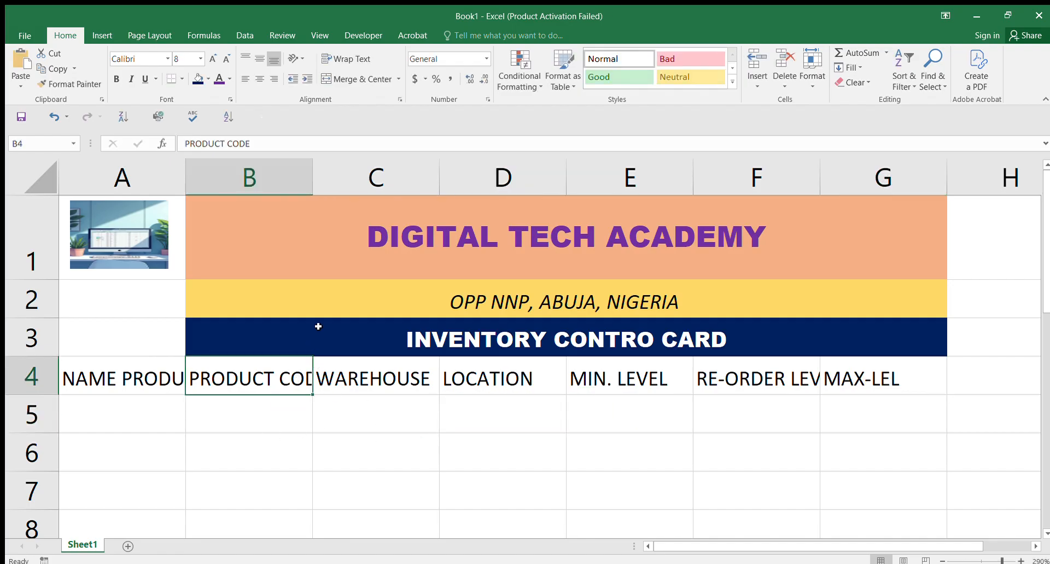
{"action": "left_click_drag", "start_coordinate": [141, 369], "coordinate": [903, 381]}
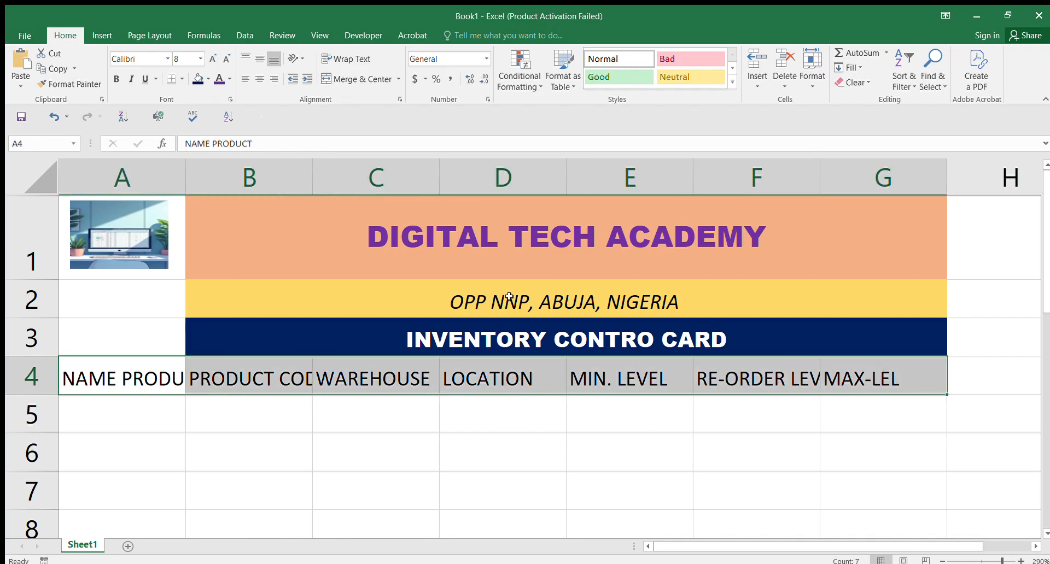
{"action": "left_click", "coordinate": [212, 58]}
{"action": "left_click", "coordinate": [224, 57]}
- Widen column B just enough to fit the PRODUCT CODE heading in row 4
{"action": "left_click", "coordinate": [247, 378]}
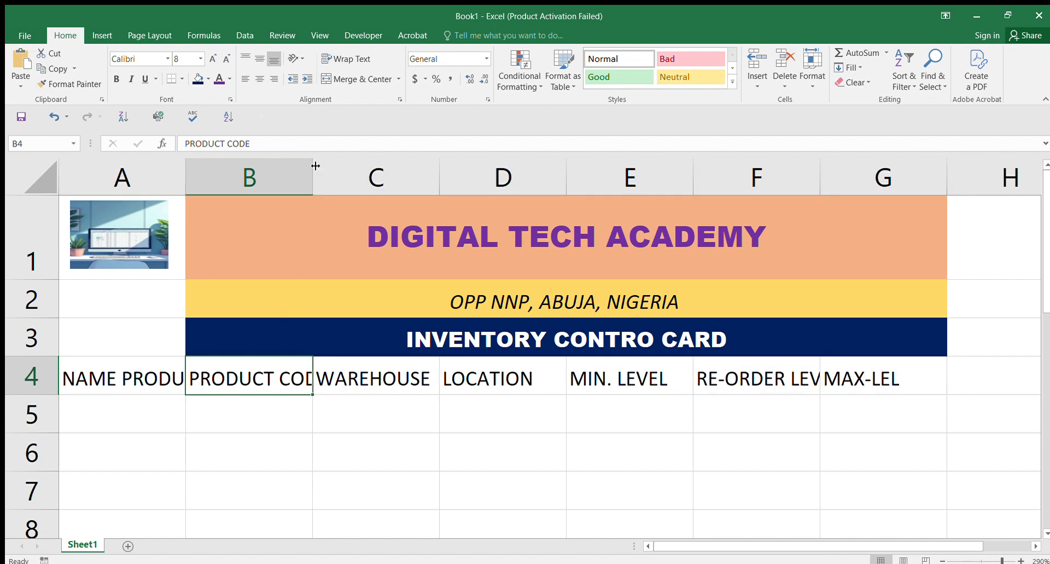
{"action": "left_click_drag", "start_coordinate": [312, 167], "coordinate": [330, 166]}
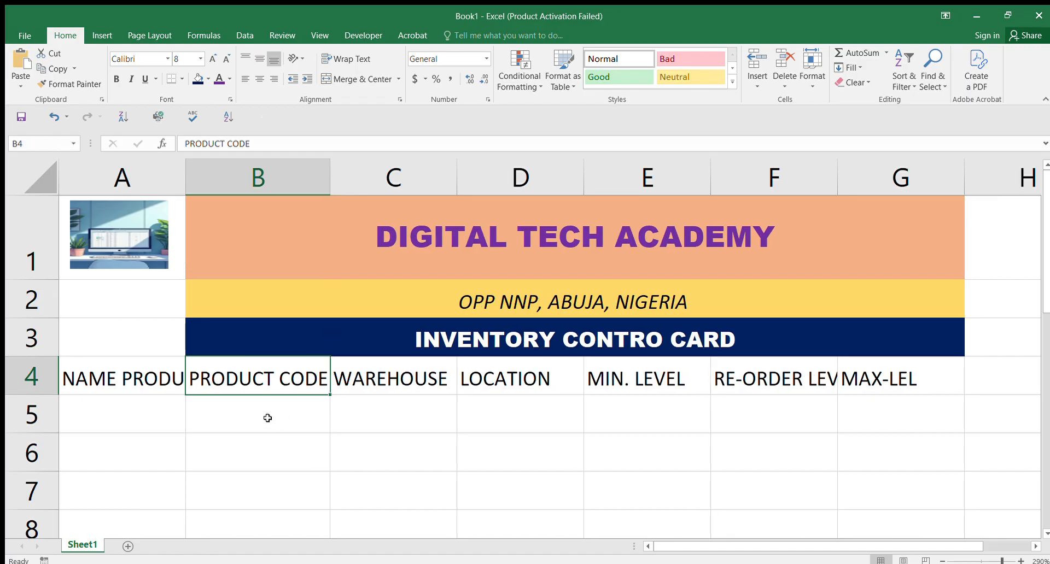
- Wrap the text of the column headings in A4:G4 and give these cells a gold fill
{"action": "left_click", "coordinate": [97, 377]}
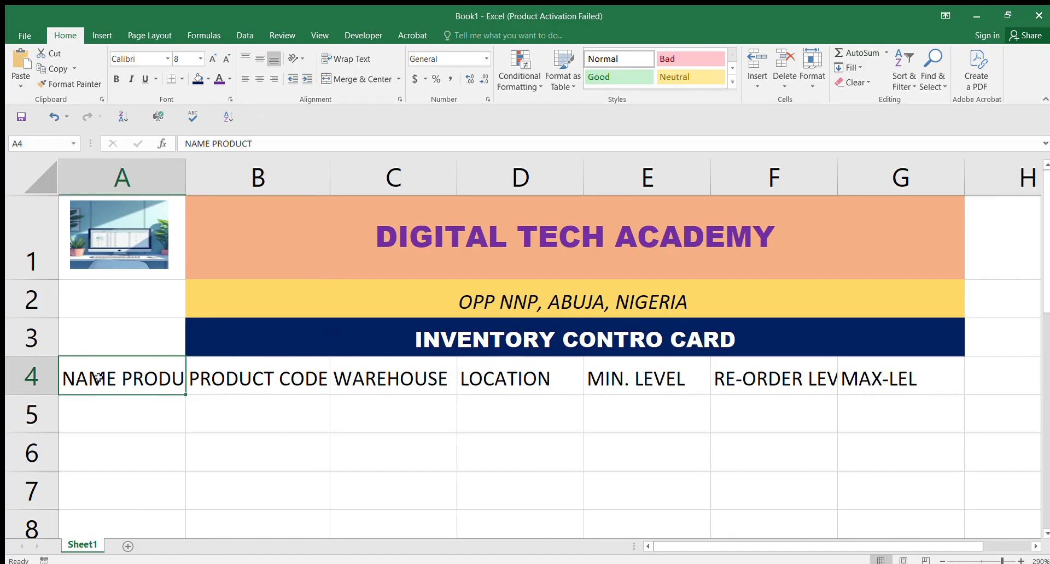
{"action": "left_click_drag", "start_coordinate": [97, 377], "coordinate": [869, 366]}
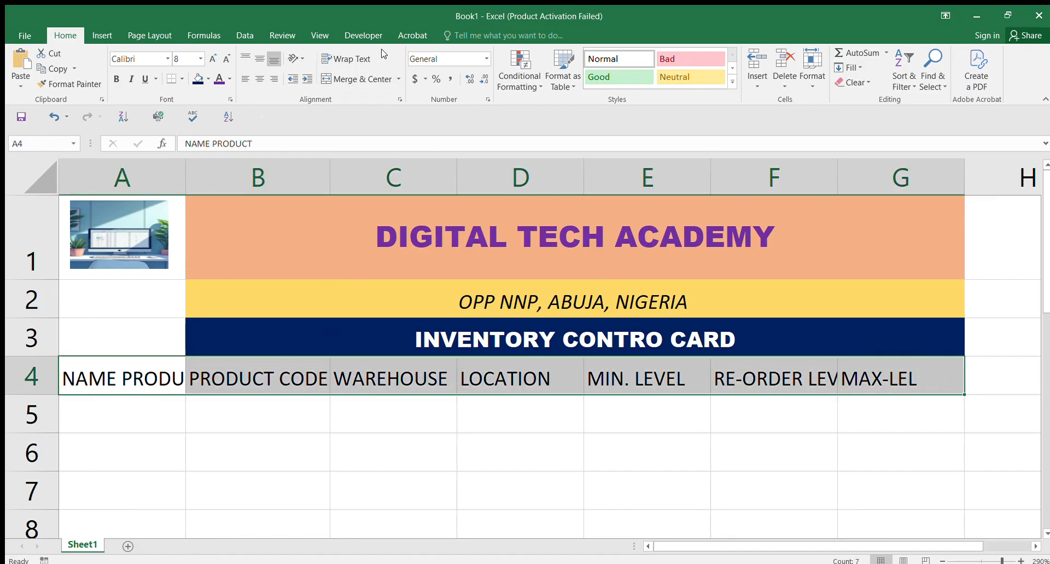
{"action": "left_click", "coordinate": [358, 58]}
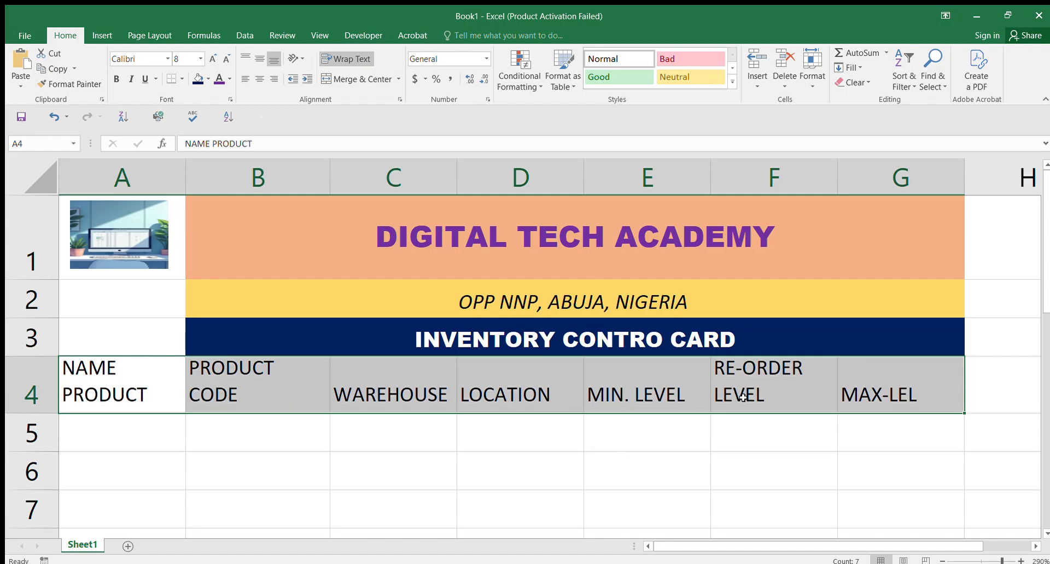
{"action": "left_click", "coordinate": [206, 82]}
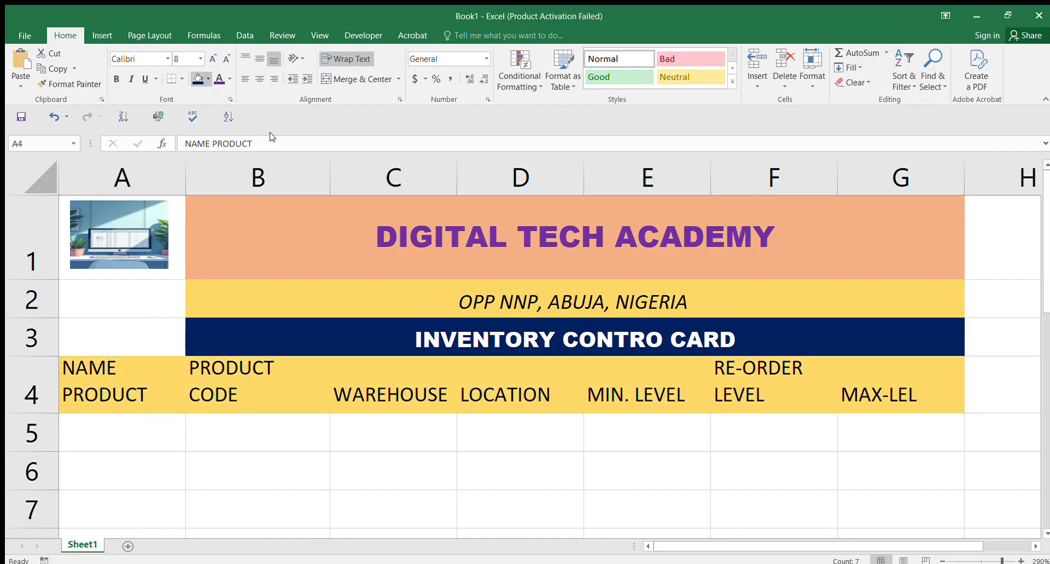
{"action": "left_click", "coordinate": [651, 431]}
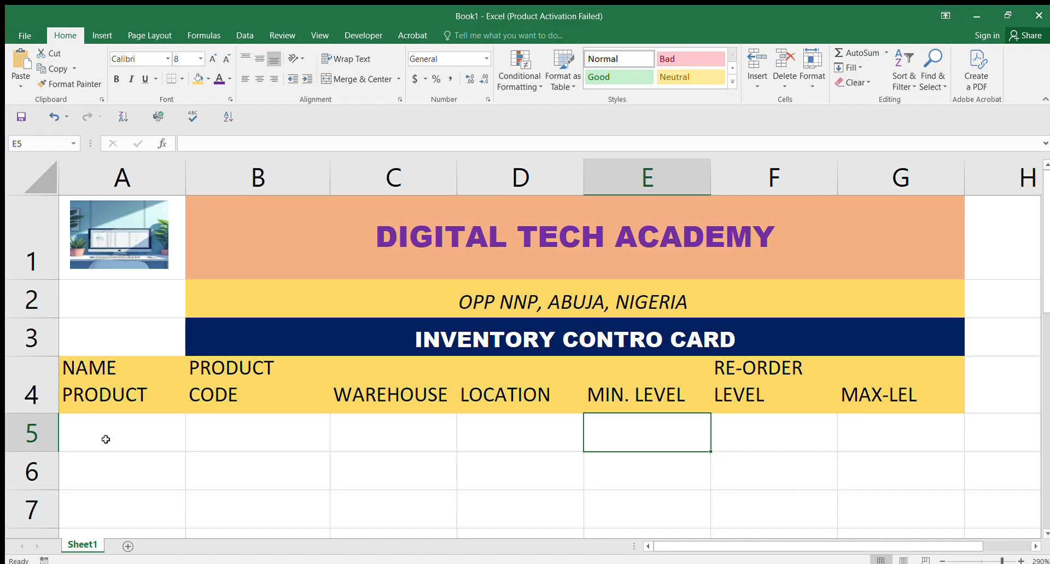
{"action": "left_click_drag", "start_coordinate": [117, 426], "coordinate": [858, 431]}
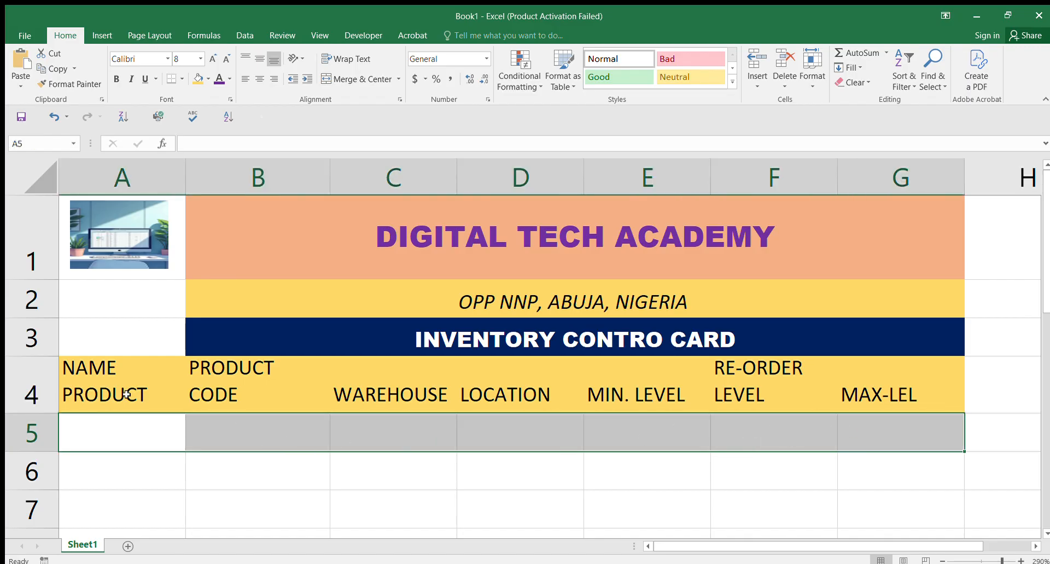
{"action": "left_click", "coordinate": [122, 434]}
{"action": "left_click", "coordinate": [276, 380]}
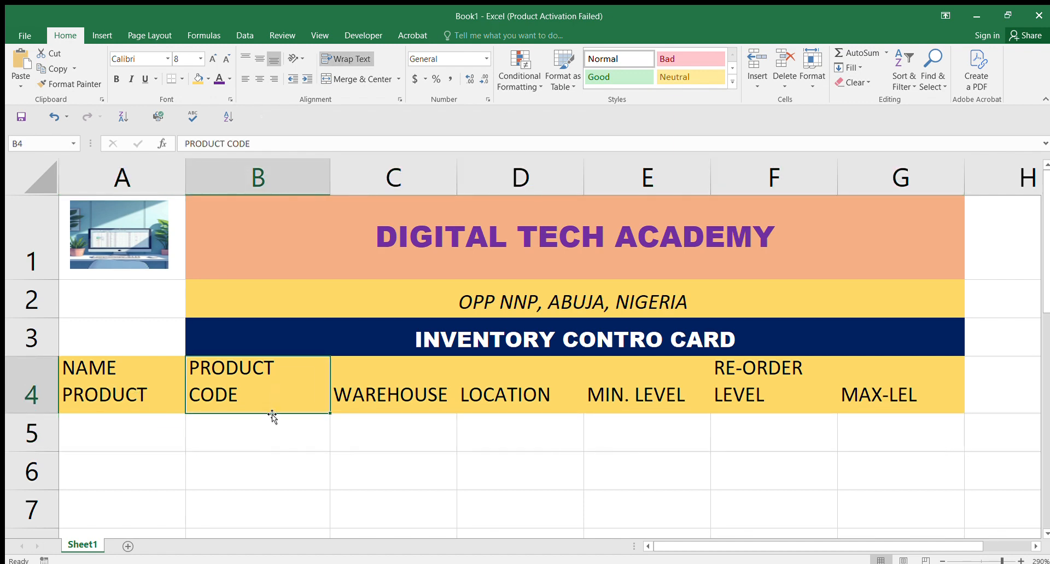
{"action": "left_click", "coordinate": [261, 429]}
{"action": "left_click", "coordinate": [416, 392]}
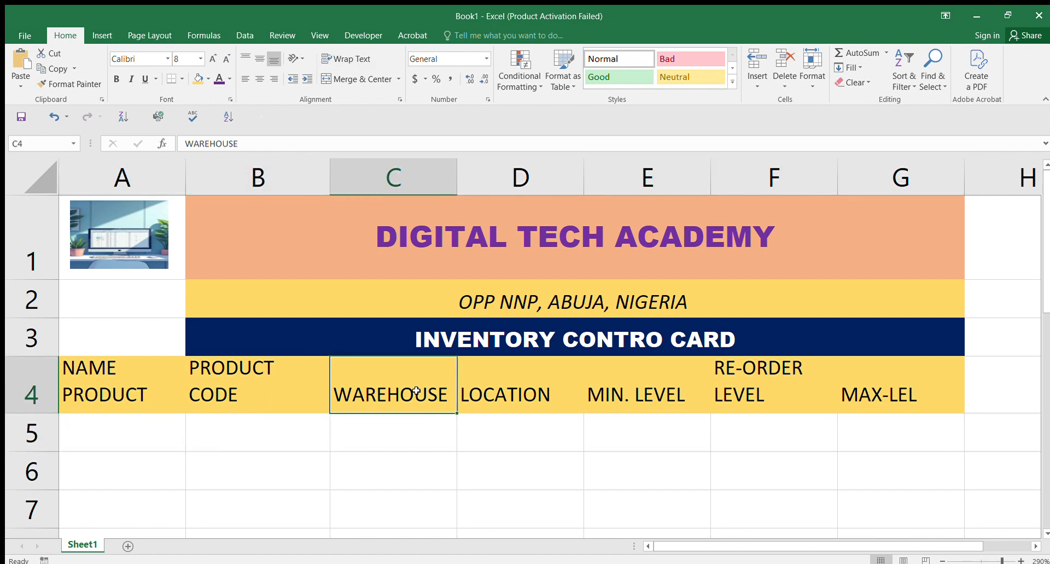
{"action": "left_click", "coordinate": [411, 426]}
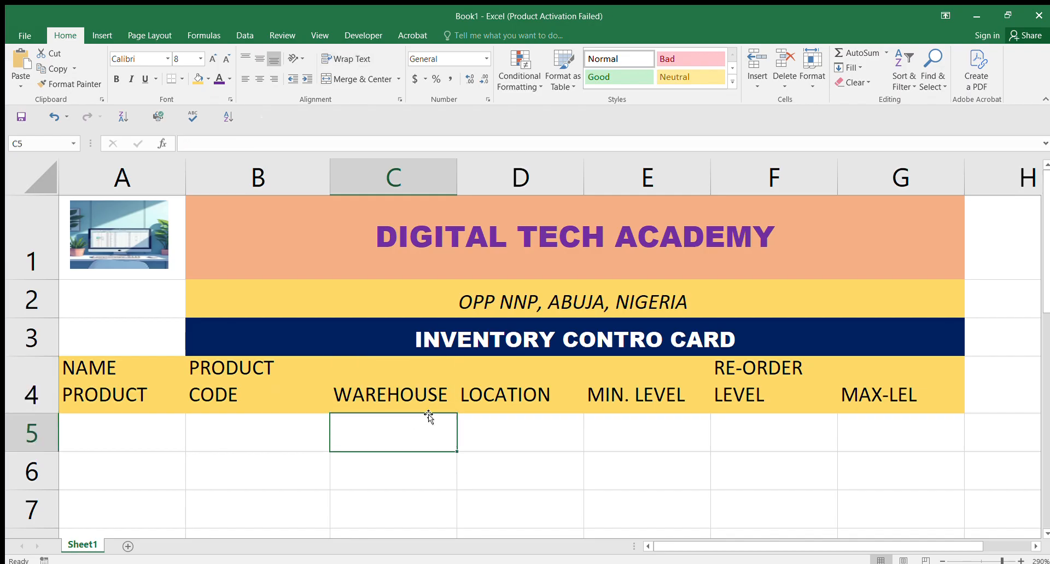
{"action": "left_click", "coordinate": [501, 395]}
{"action": "left_click", "coordinate": [506, 439]}
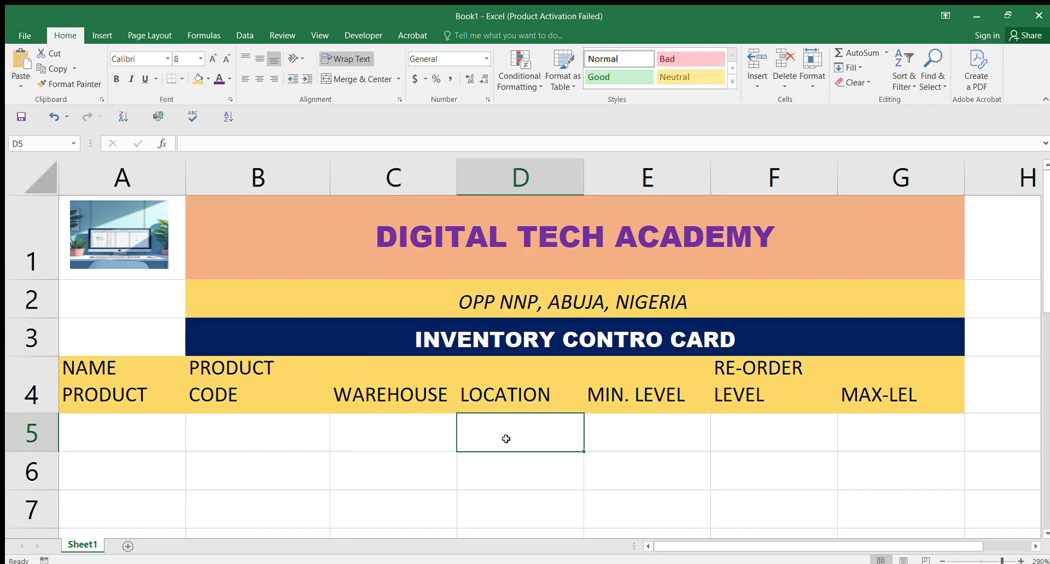
{"action": "left_click", "coordinate": [389, 399]}
{"action": "left_click", "coordinate": [404, 429]}
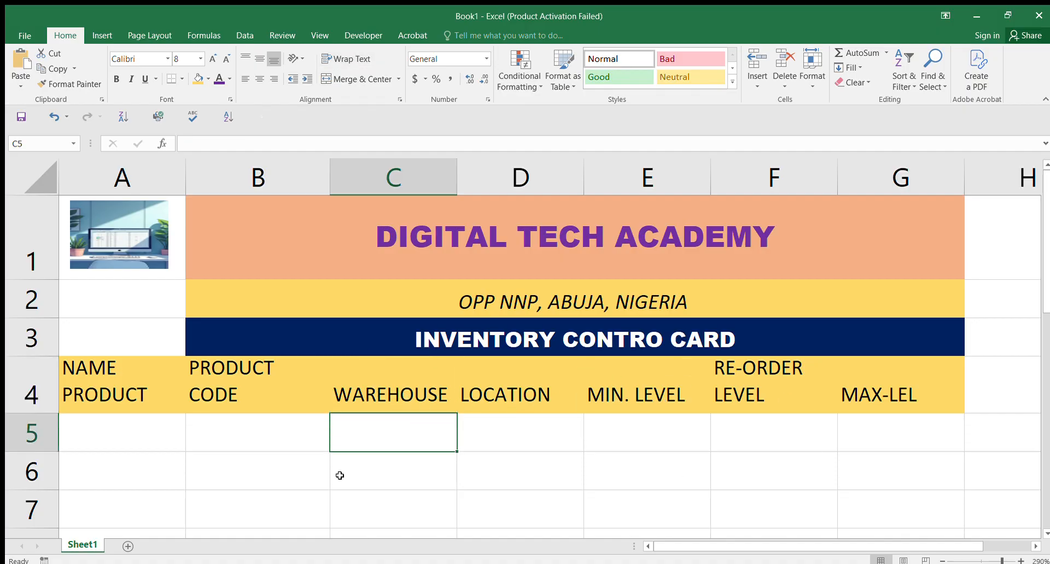
{"action": "left_click", "coordinate": [120, 425]}
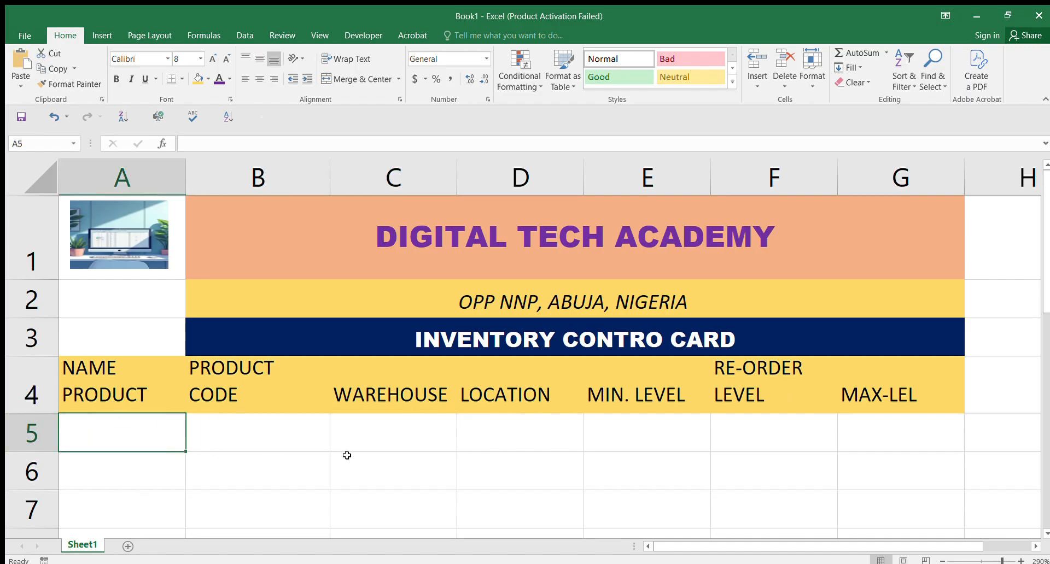
- Enter the label "UNIT OF MEASURE:" in cell A6 and underline it
{"action": "left_click", "coordinate": [95, 471]}
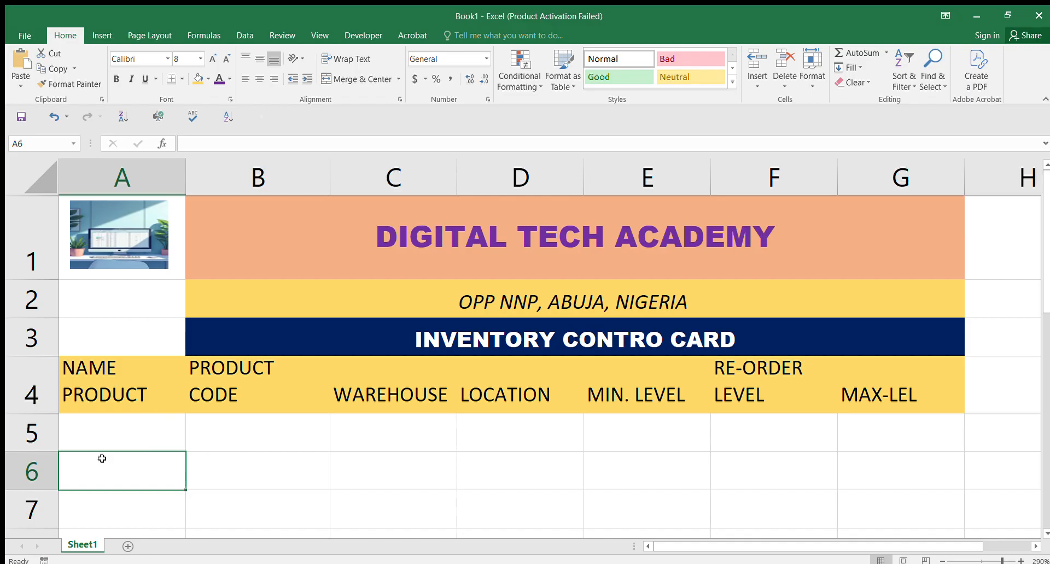
{"action": "type", "text": "UNIT "}
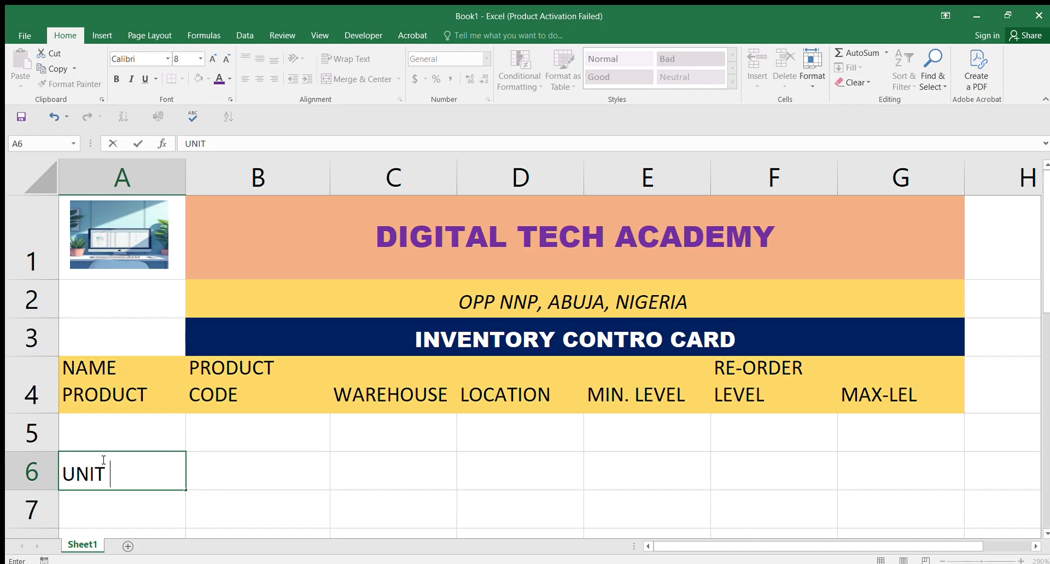
{"action": "type", "text": "OF MEASR"}
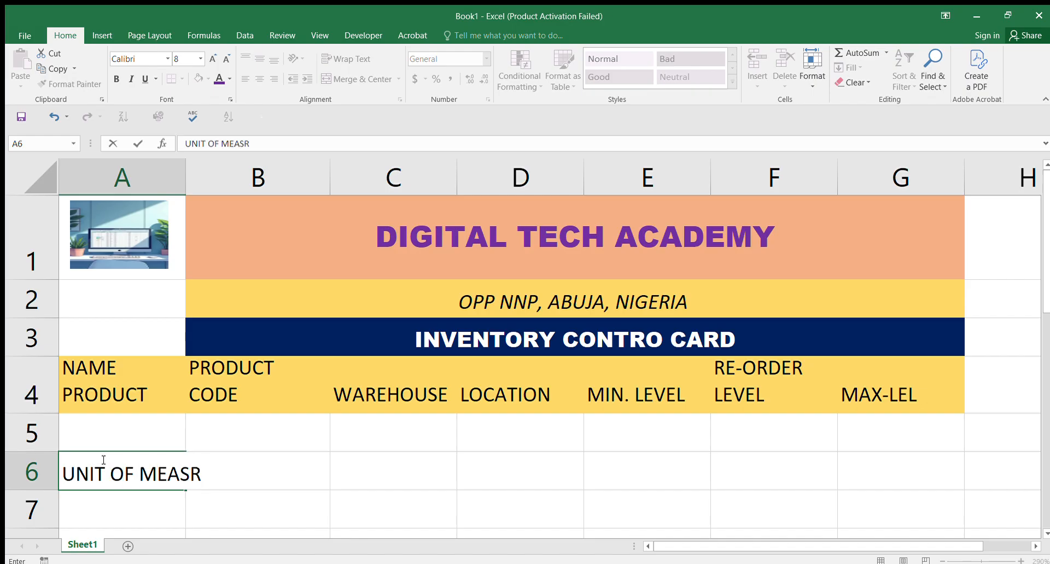
{"action": "key", "text": "BackSpace"}
{"action": "type", "text": "URE"}
{"action": "type", "text": ":"}
{"action": "left_click", "coordinate": [267, 498]}
{"action": "left_click", "coordinate": [145, 477]}
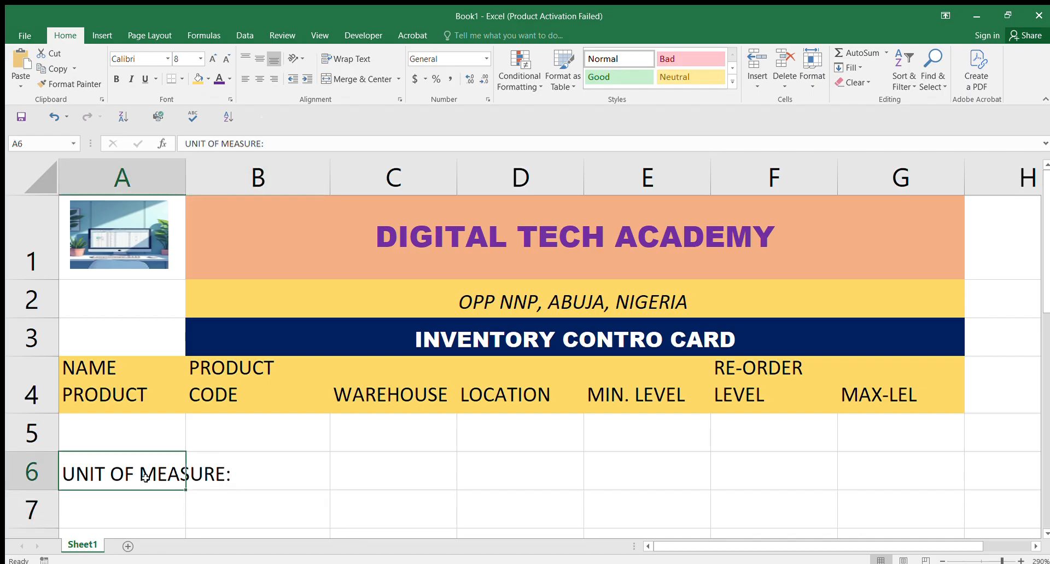
{"action": "left_click", "coordinate": [144, 79]}
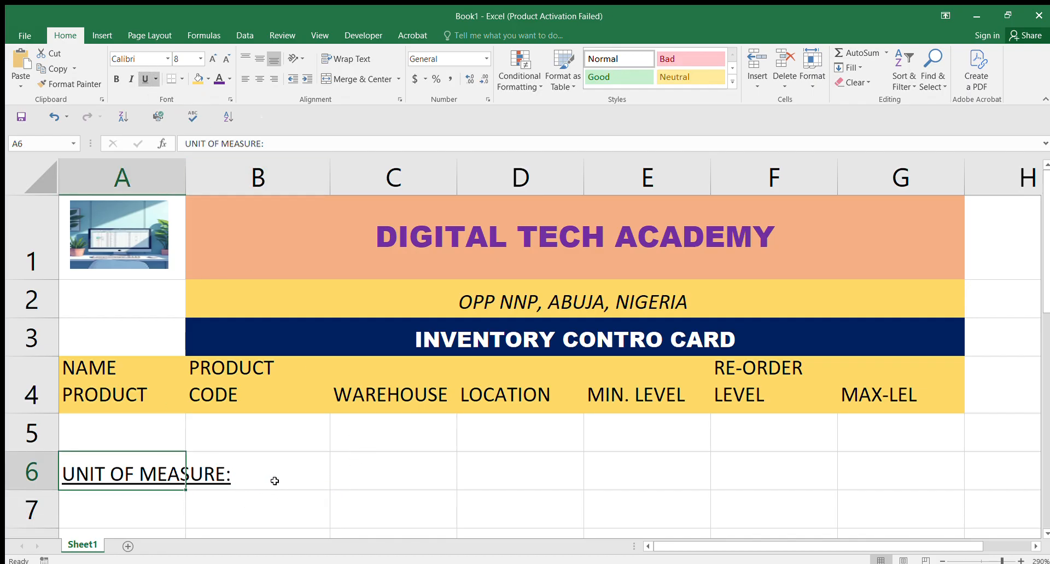
- Enter the column heading "DATE" in cell A7
{"action": "left_click", "coordinate": [97, 508]}
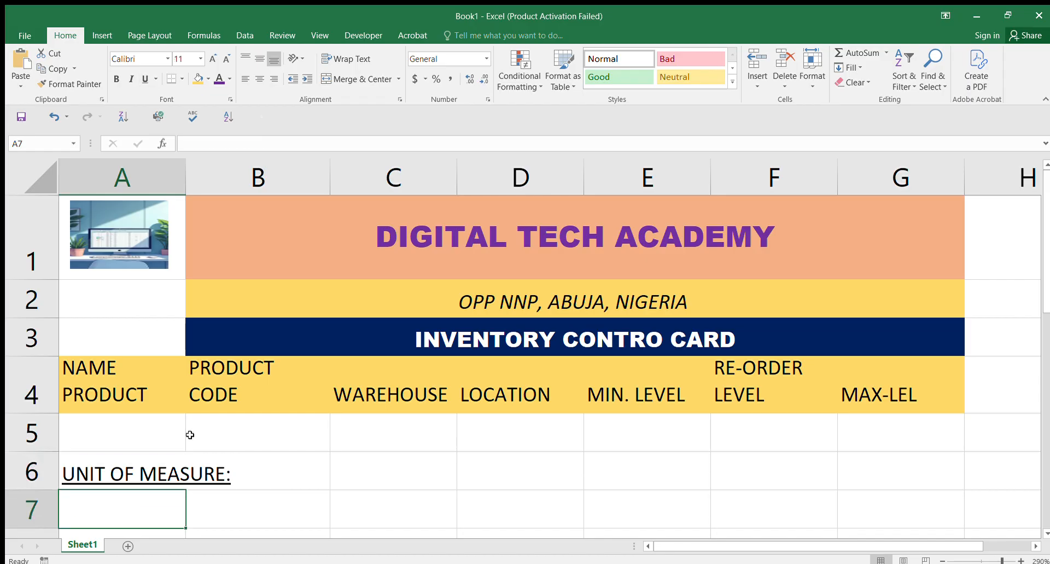
{"action": "type", "text": "DATE"}
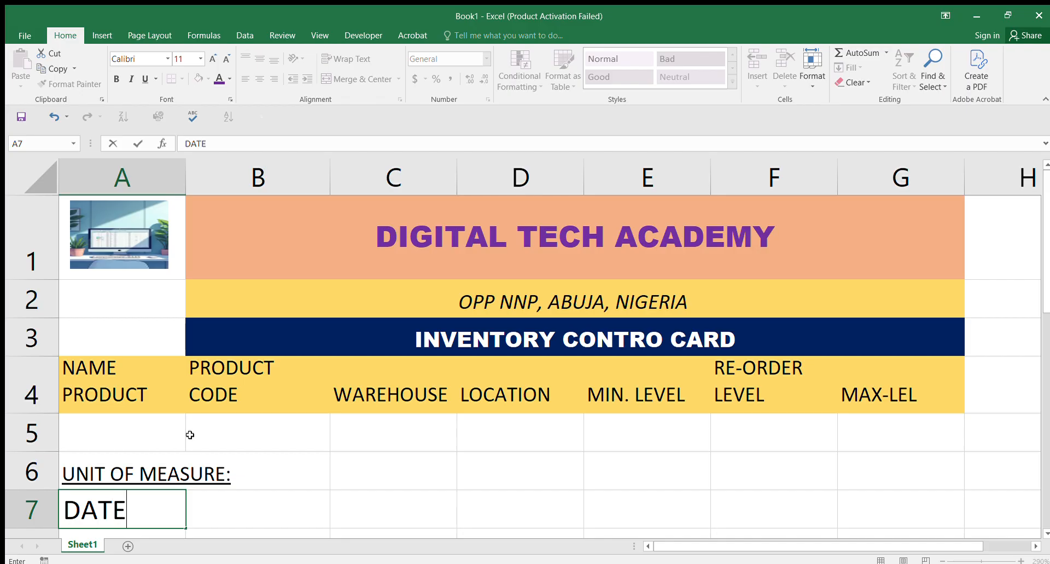
{"action": "key", "text": "Tab"}
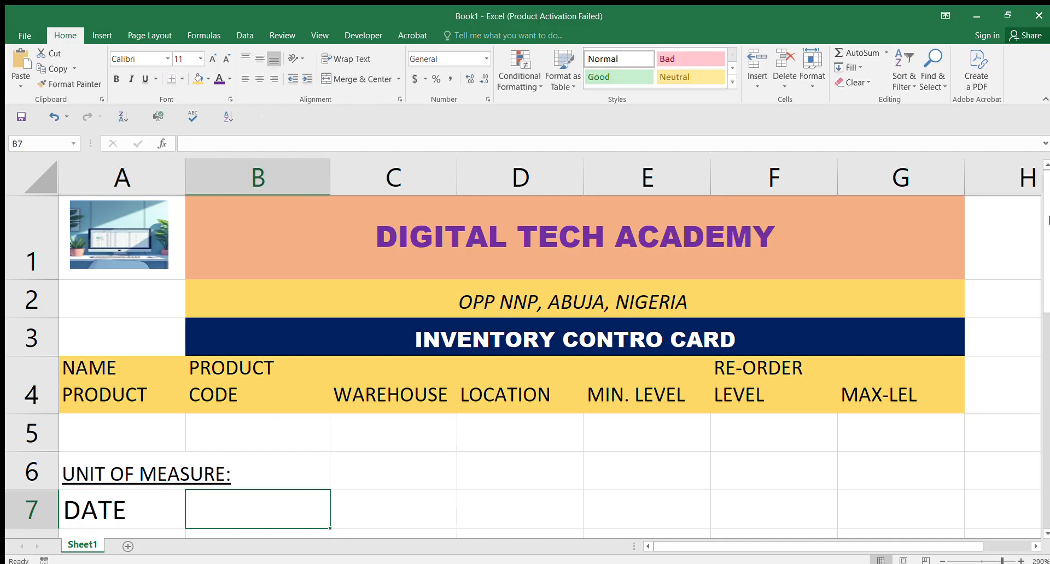
{"action": "scroll", "coordinate": [1044, 261], "scroll_direction": "down", "scroll_amount": 1}
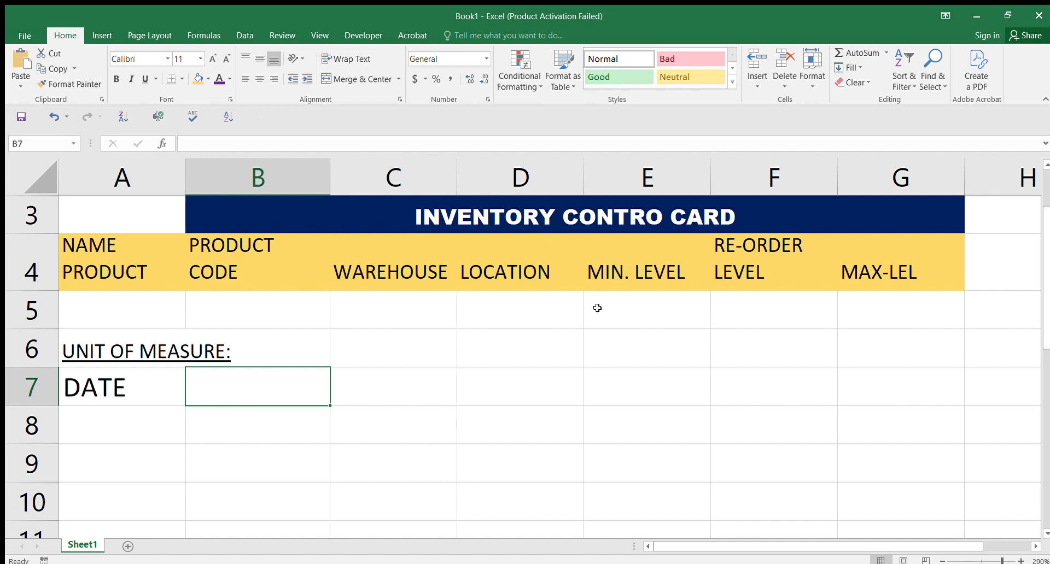
{"action": "type", "text": "TRA"}
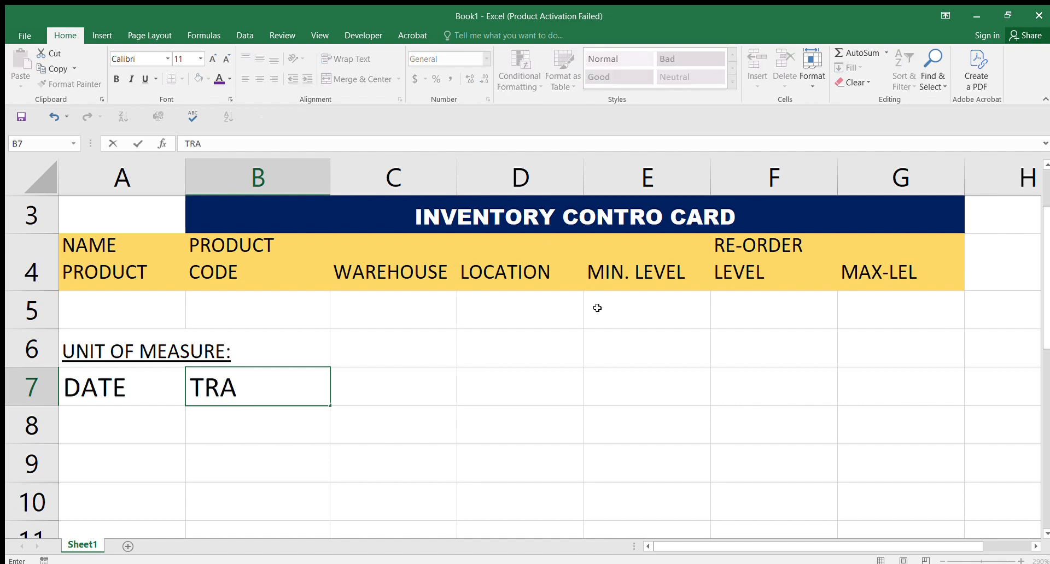
{"action": "type", "text": "NSACT"}
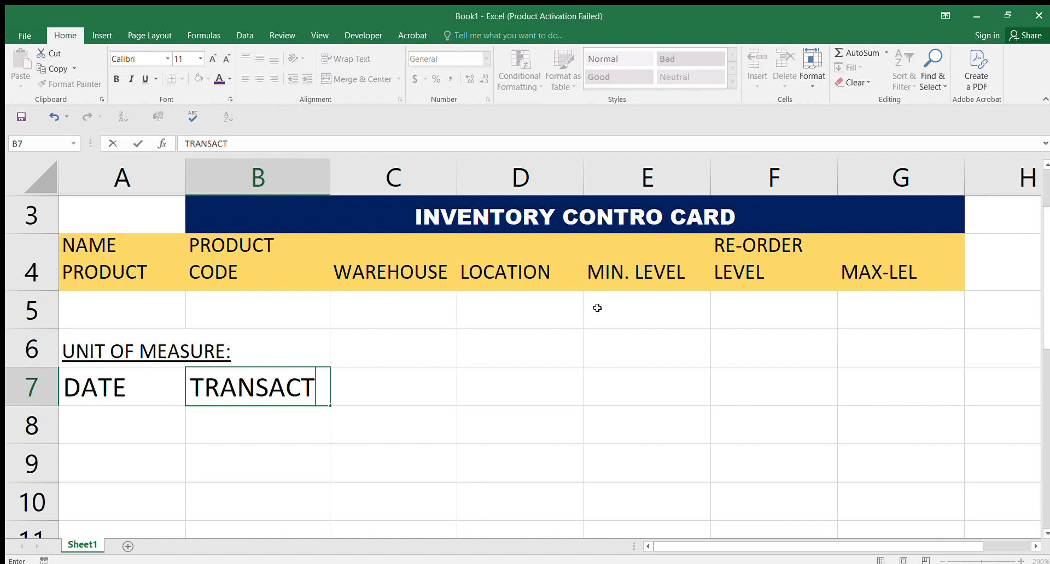
{"action": "key", "text": "BackSpace"}
{"action": "key", "text": "BackSpace"}
{"action": "key", "text": "BackSpace"}
{"action": "key", "text": "BackSpace"}
{"action": "key", "text": "BackSpace"}
{"action": "key", "text": "BackSpace"}
{"action": "key", "text": "BackSpace"}
{"action": "key", "text": "BackSpace"}
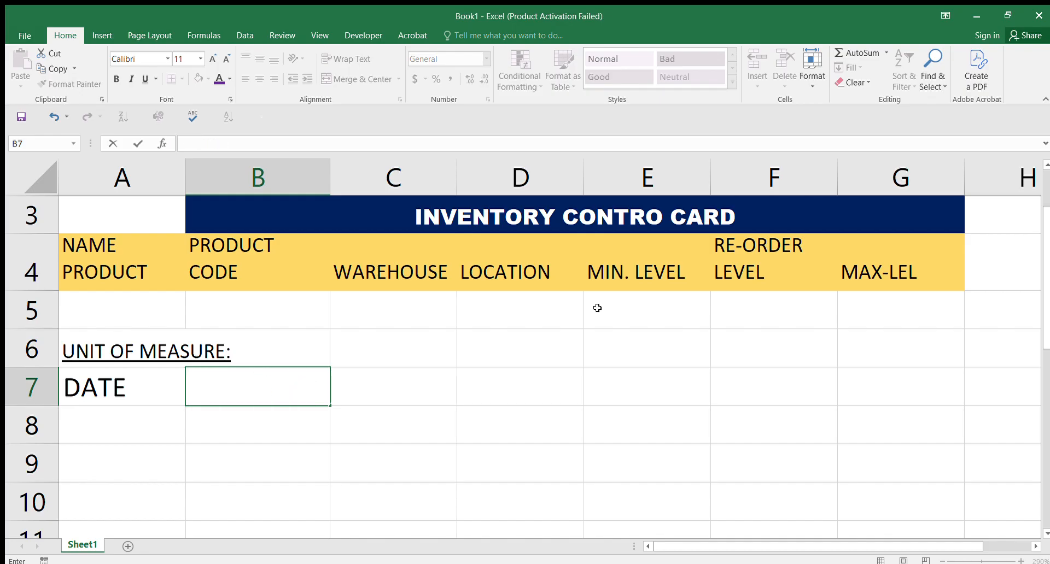
- Enter the column headings "REFERENCE" in cell B7 and "MFG DATE" in cell C7
{"action": "type", "text": "REFERE"}
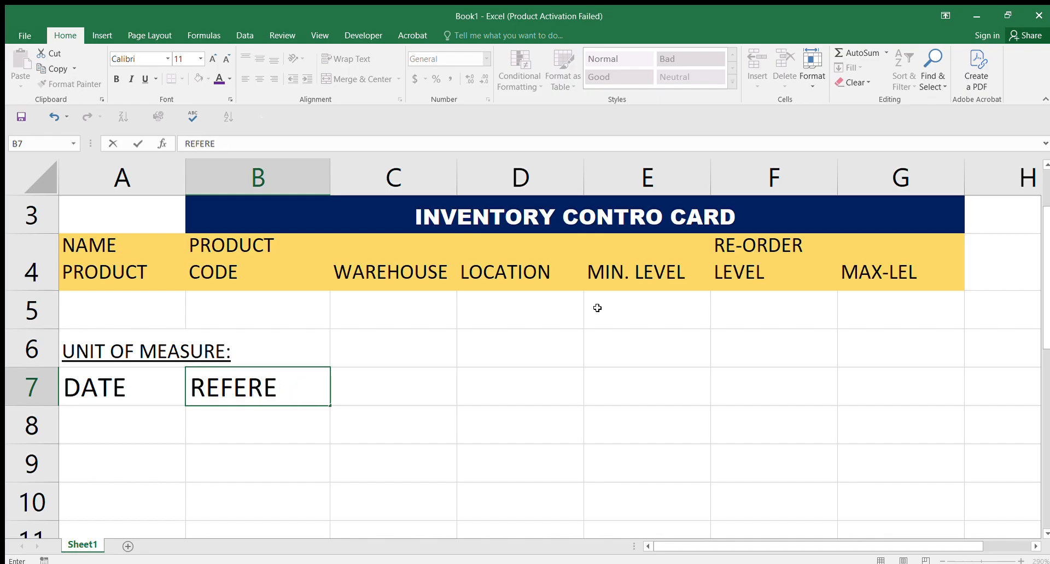
{"action": "type", "text": "NCE"}
{"action": "key", "text": "Tab"}
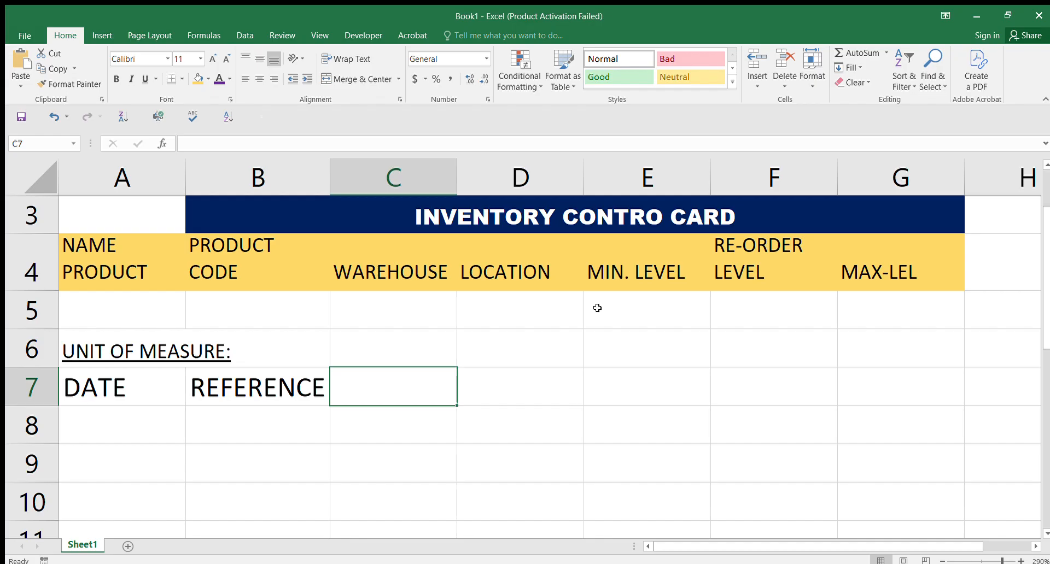
{"action": "type", "text": "MF"}
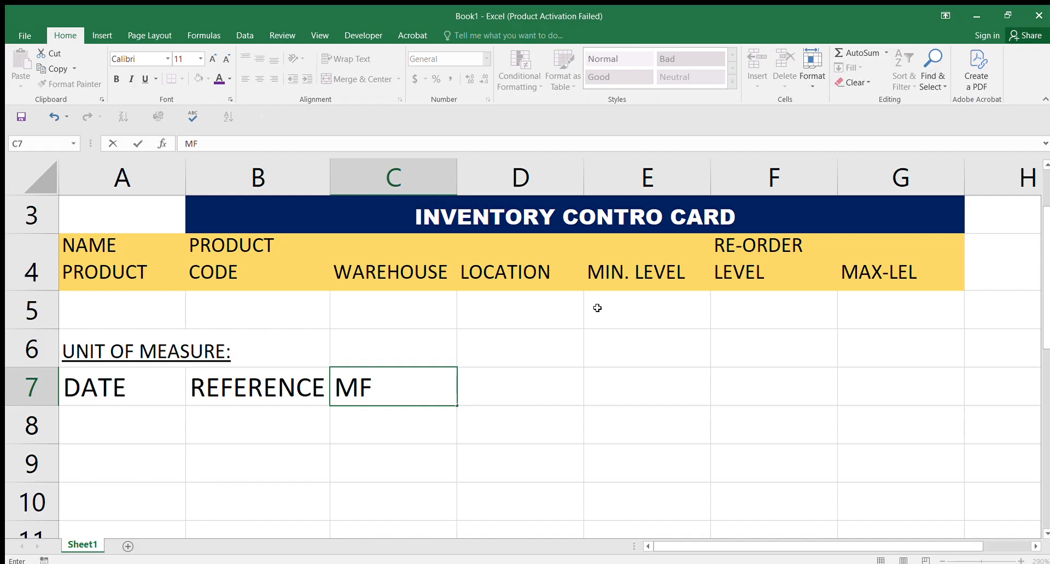
{"action": "type", "text": "G DATE"}
{"action": "key", "text": "Tab"}
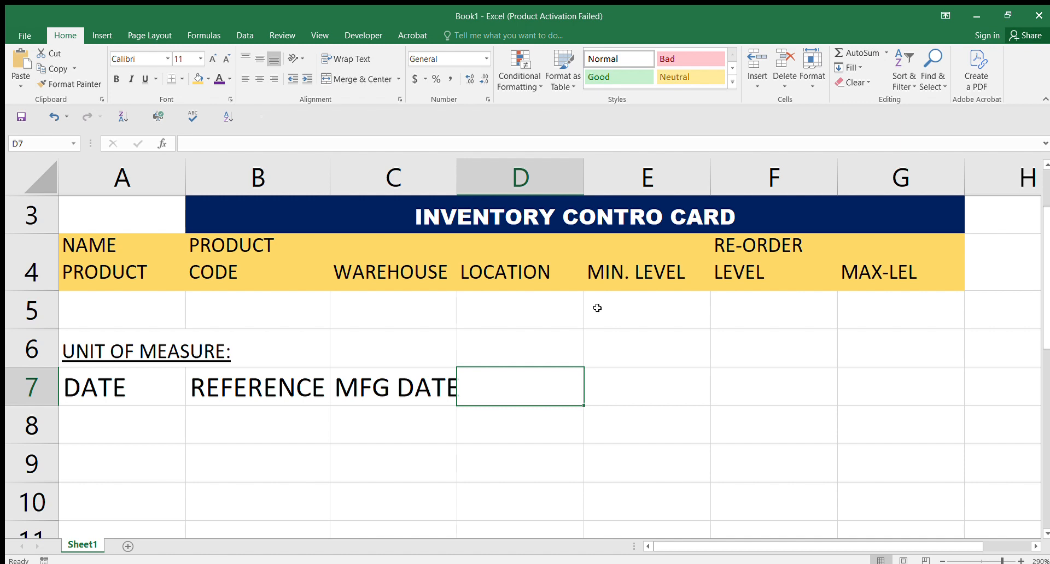
- Enter the column headings "EXP DATE" in cell D7 and "QTY REC" in cell E7
{"action": "type", "text": "EXP"}
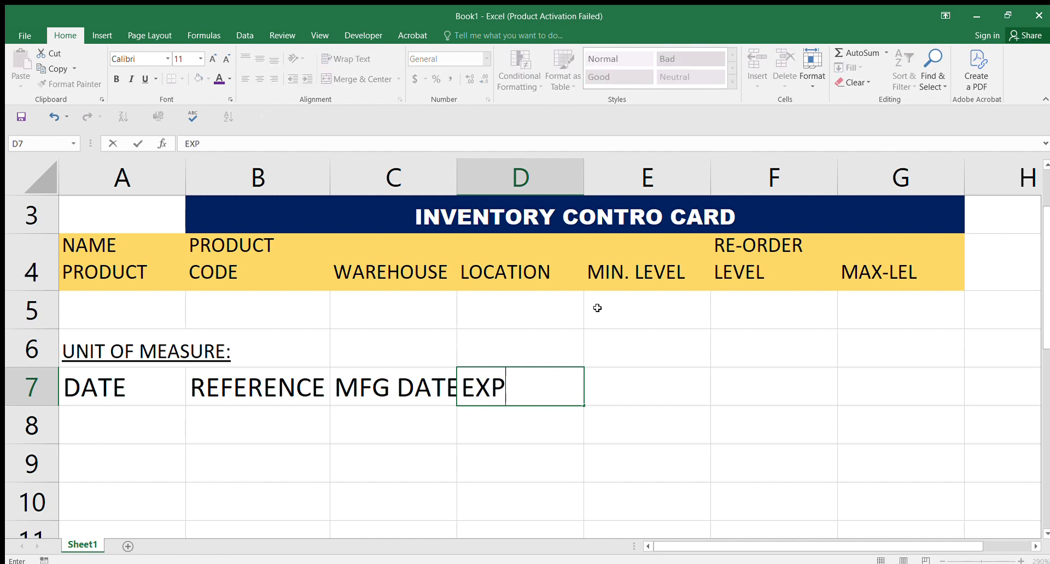
{"action": "type", "text": " DATE"}
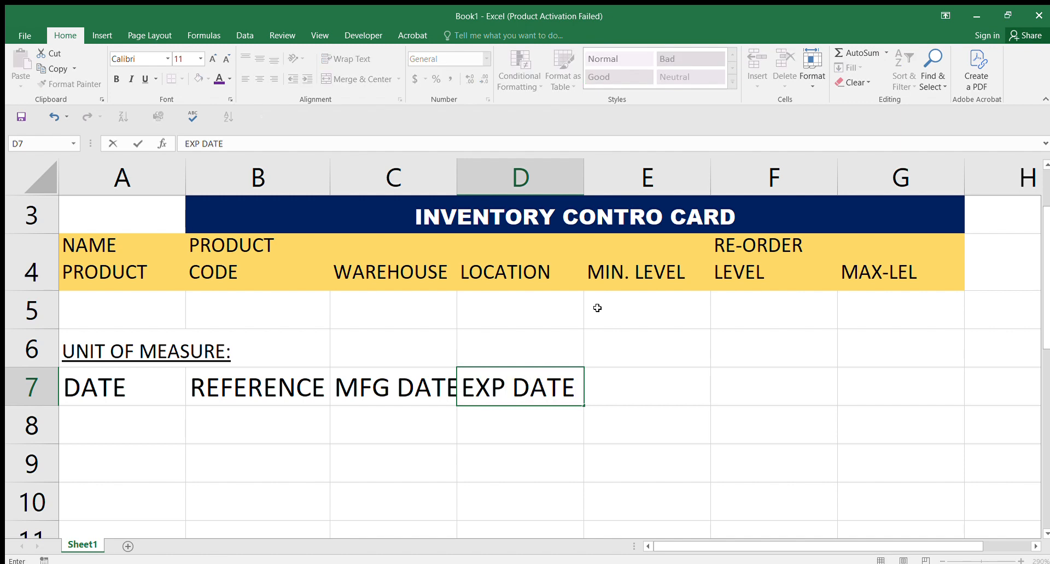
{"action": "key", "text": "Tab"}
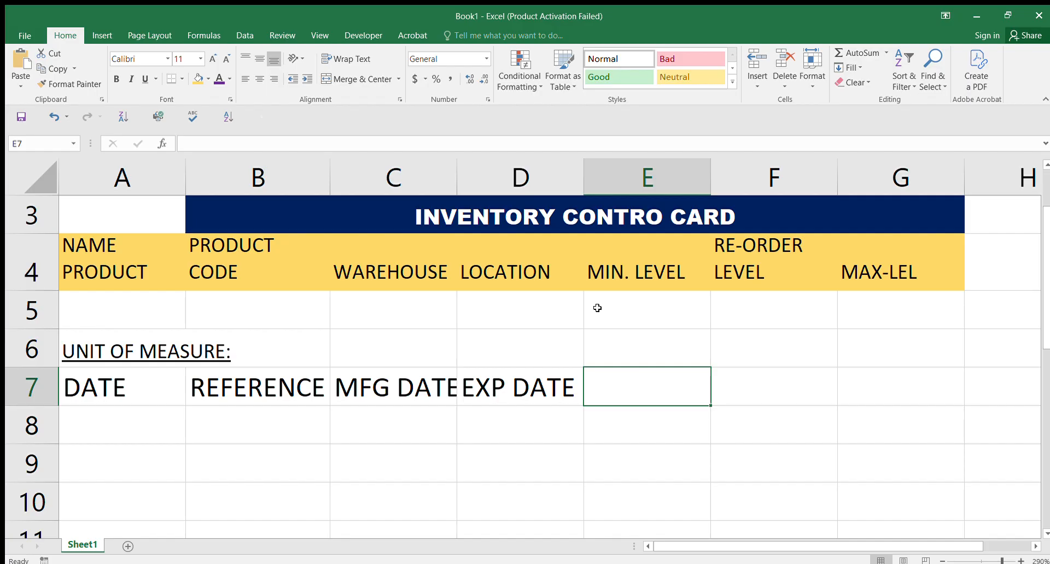
{"action": "type", "text": "Q"}
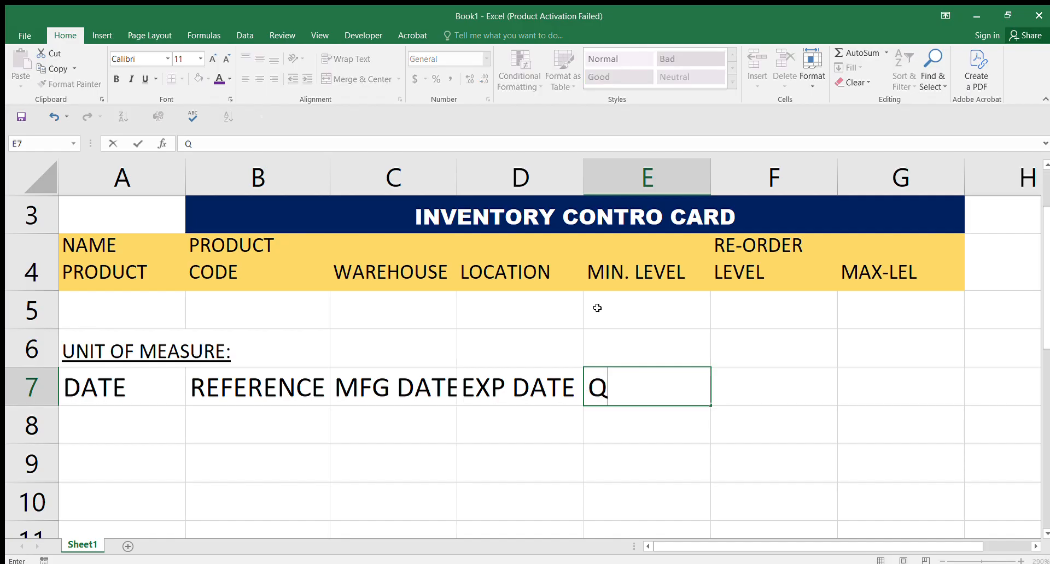
{"action": "type", "text": "TY REC"}
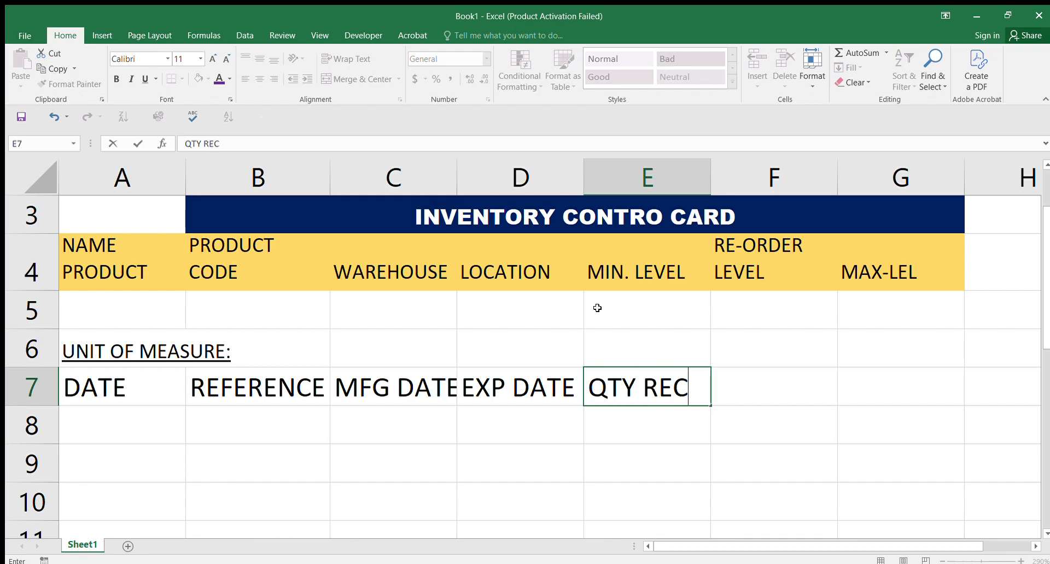
{"action": "key", "text": "Tab"}
- Enter the column headings "QTY ISSUED" in cell F7 and "QTY AT HAND" in cell G7
{"action": "type", "text": "Q"}
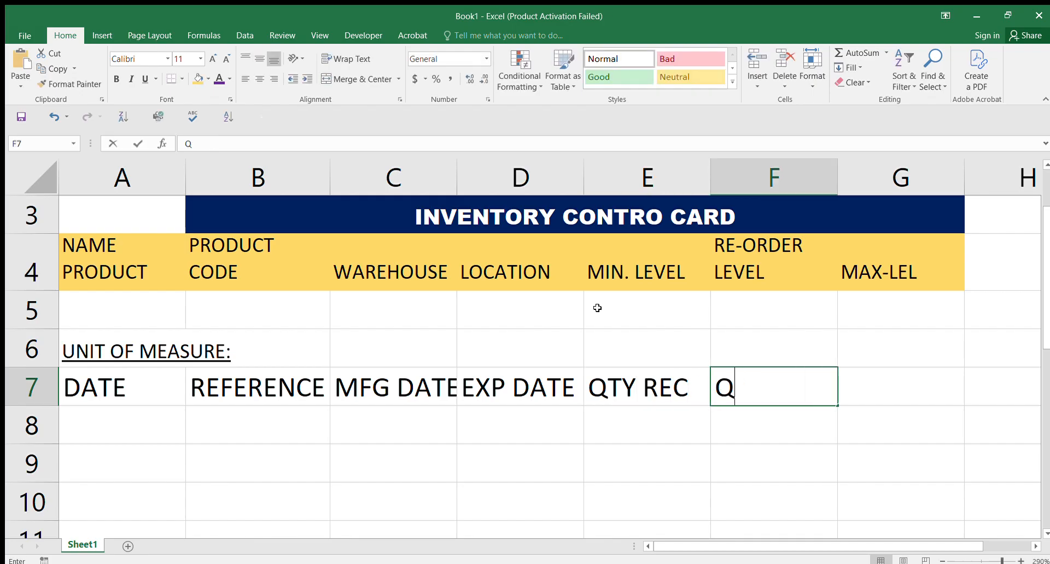
{"action": "type", "text": "TY I"}
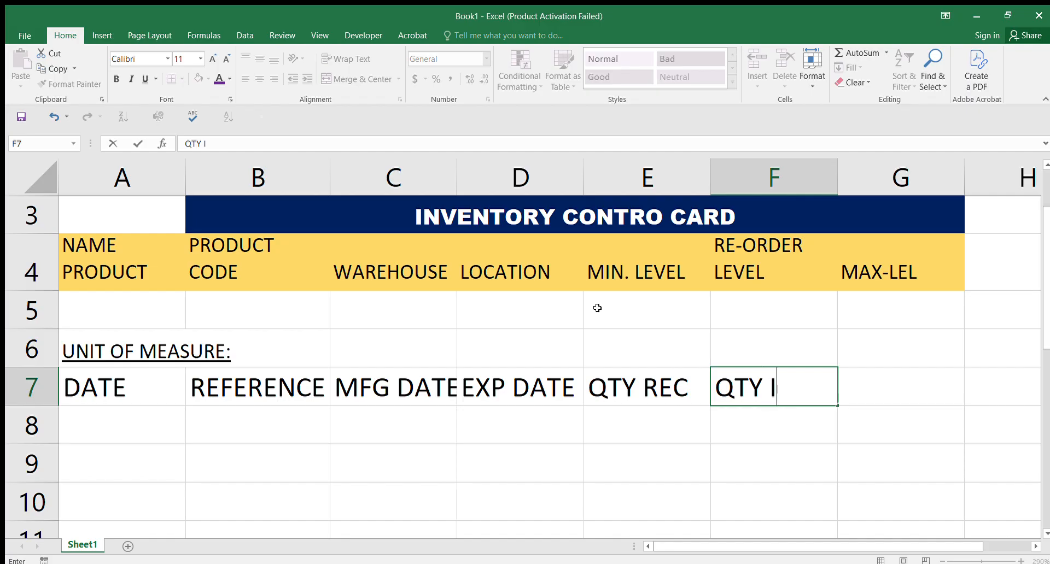
{"action": "type", "text": "SSUED"}
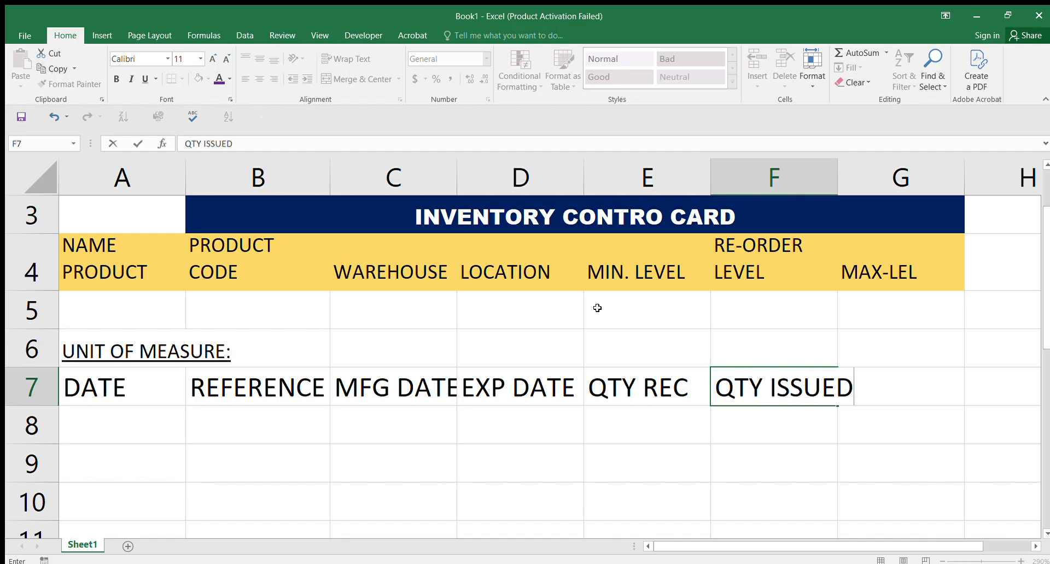
{"action": "key", "text": "Tab"}
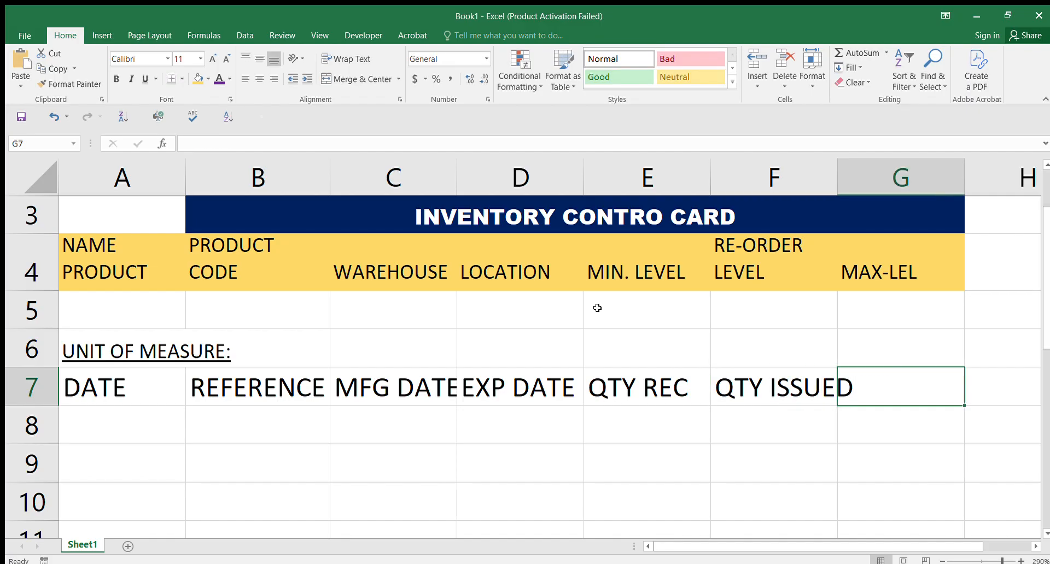
{"action": "type", "text": "QTY "}
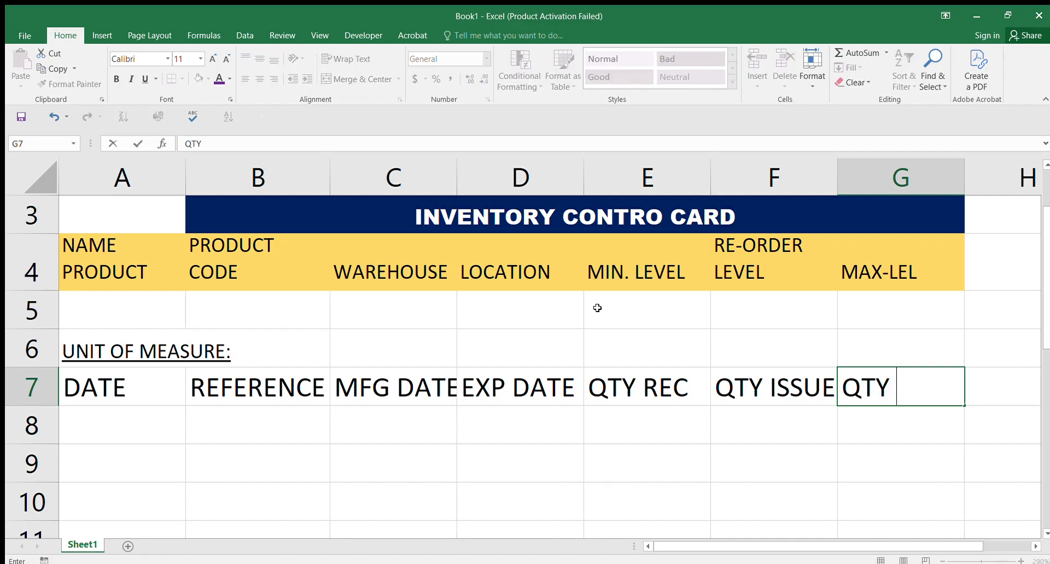
{"action": "type", "text": "AT HAND"}
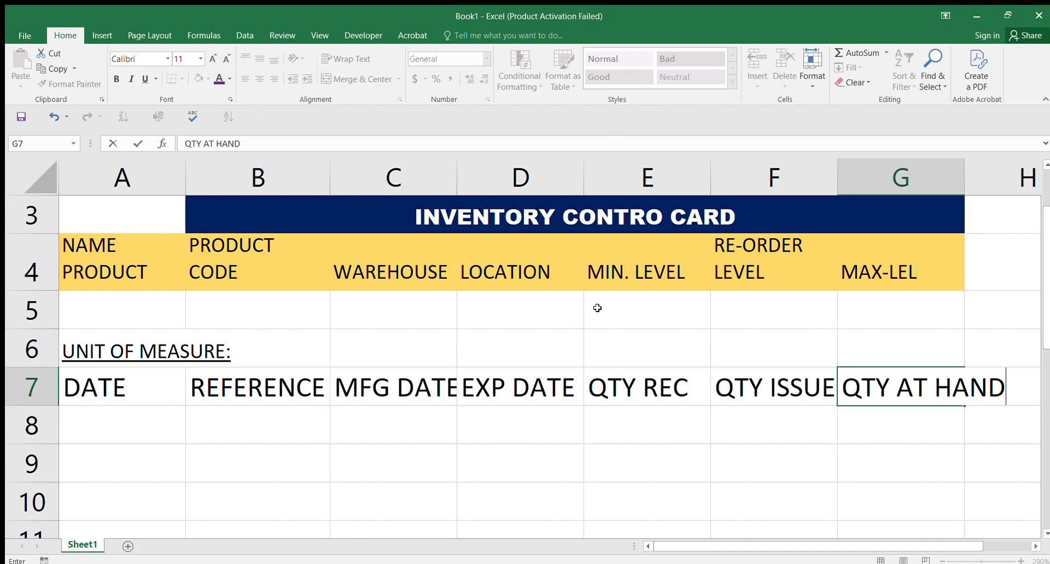
{"action": "key", "text": "Tab"}
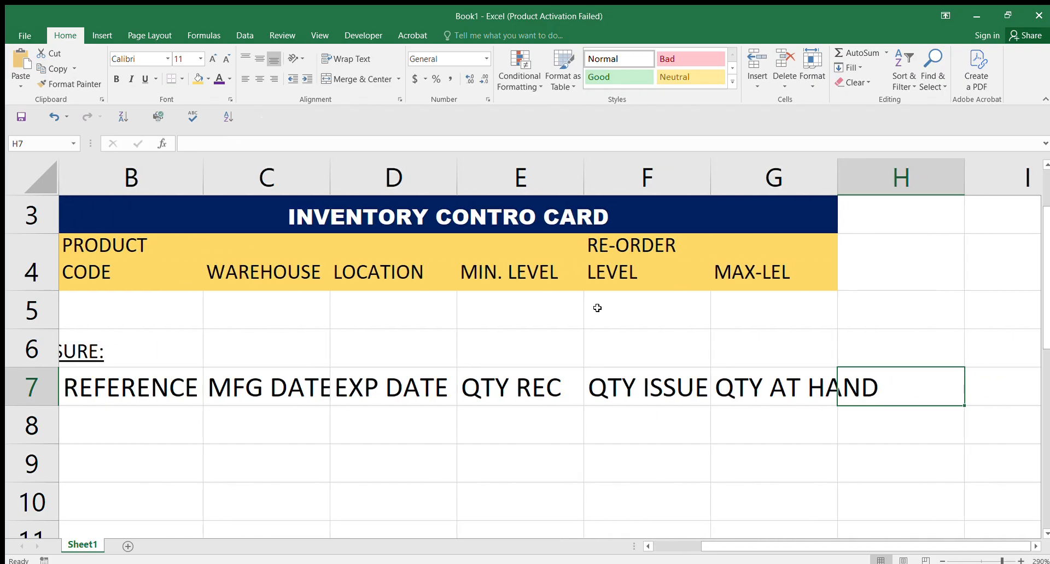
- Enter the column headings "SIGNATURE" in cell H7 and "REMARKS" in cell I7
{"action": "type", "text": "SIG"}
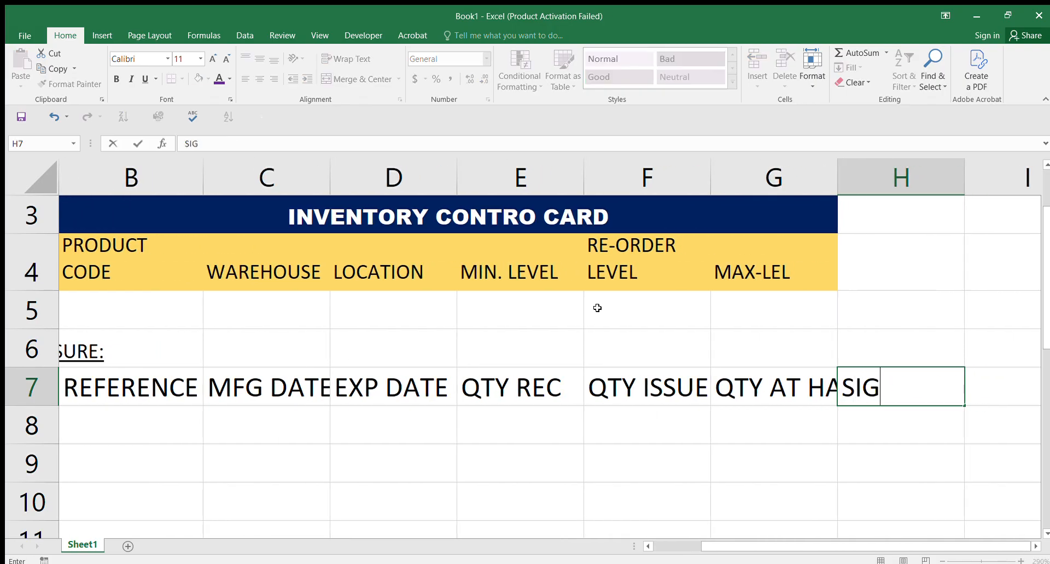
{"action": "type", "text": "NATURE"}
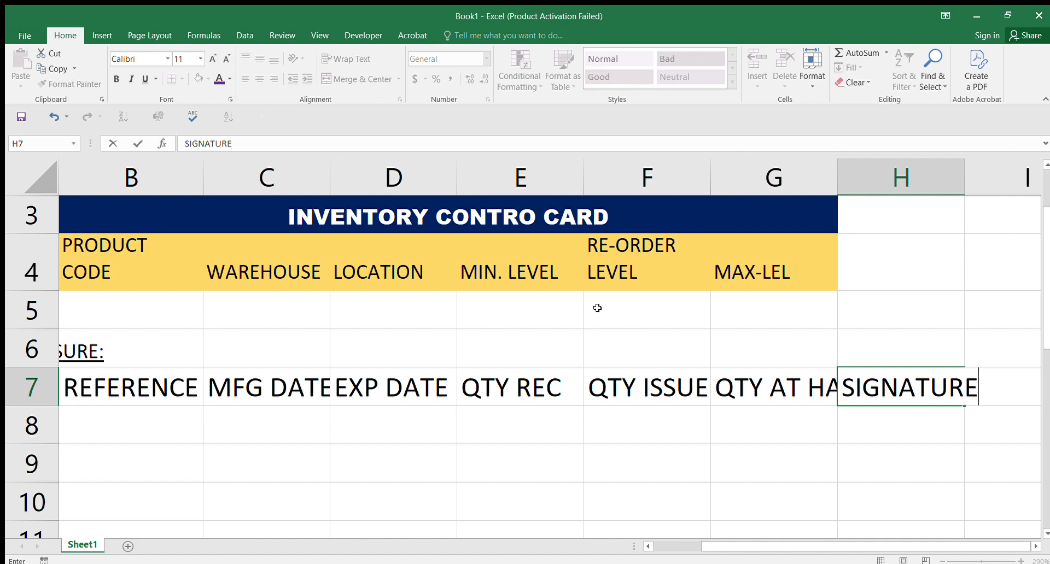
{"action": "key", "text": "Tab"}
{"action": "type", "text": "REMA"}
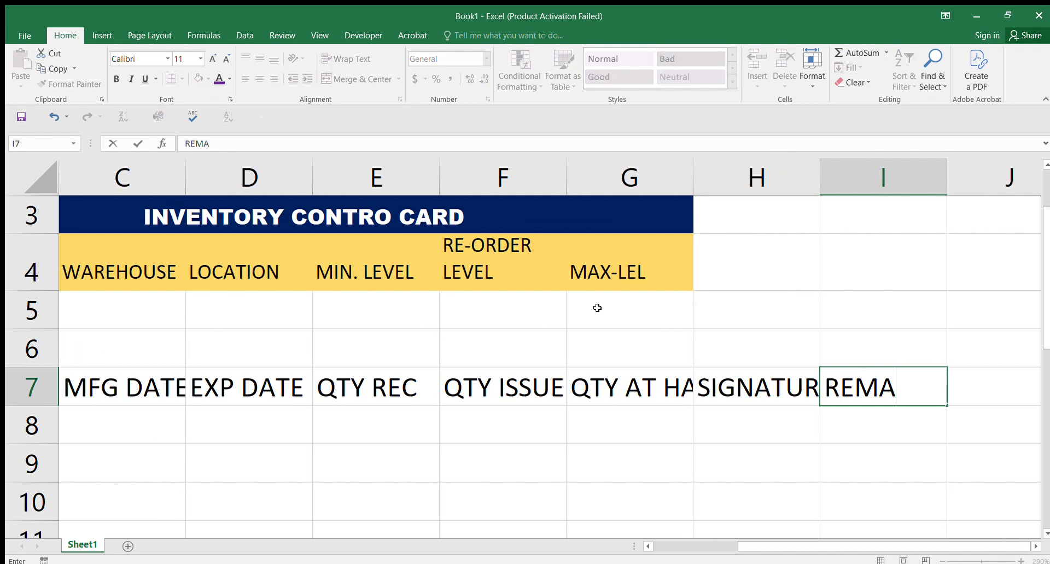
{"action": "type", "text": "RKS"}
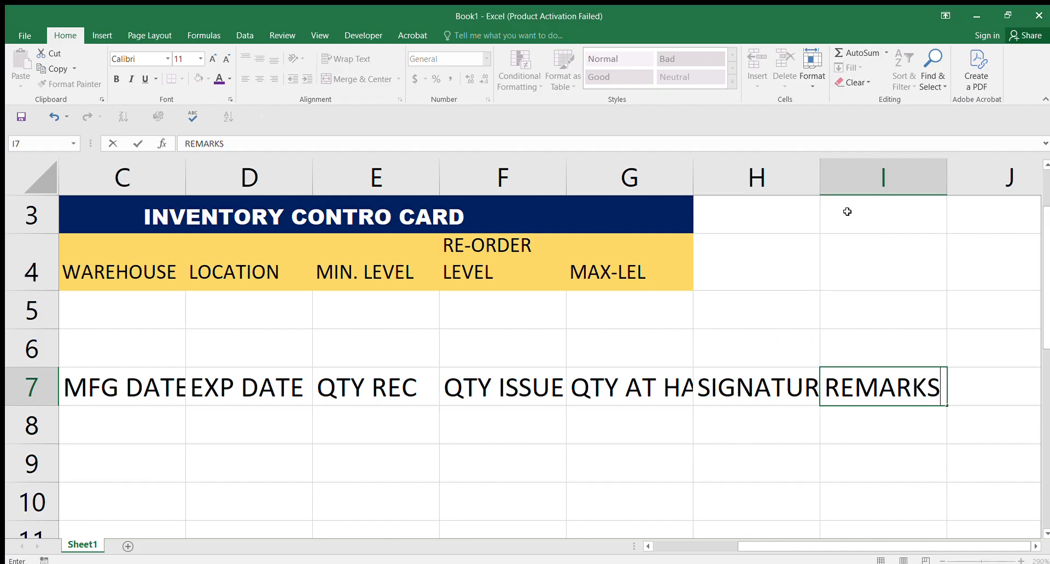
{"action": "scroll", "coordinate": [842, 508], "scroll_direction": "left", "scroll_amount": 3}
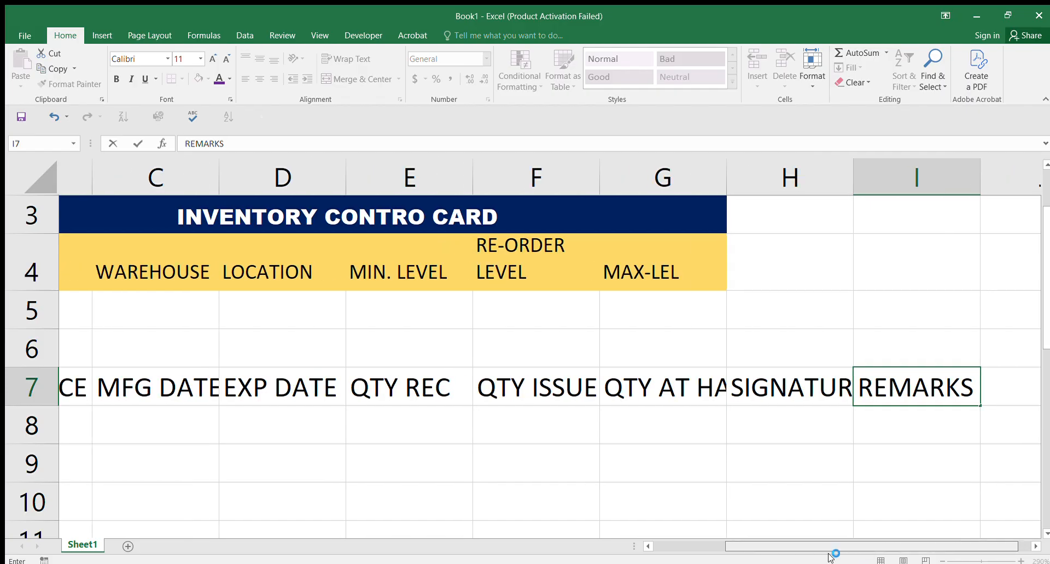
{"action": "scroll", "coordinate": [787, 560], "scroll_direction": "left", "scroll_amount": 1}
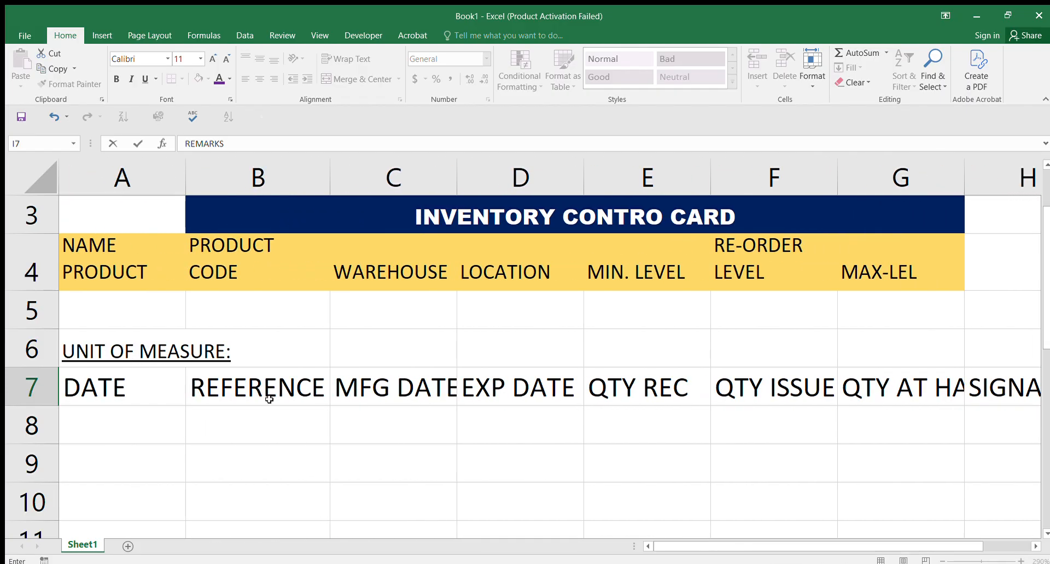
{"action": "left_click_drag", "start_coordinate": [111, 389], "coordinate": [984, 399]}
{"action": "left_click", "coordinate": [609, 425]}
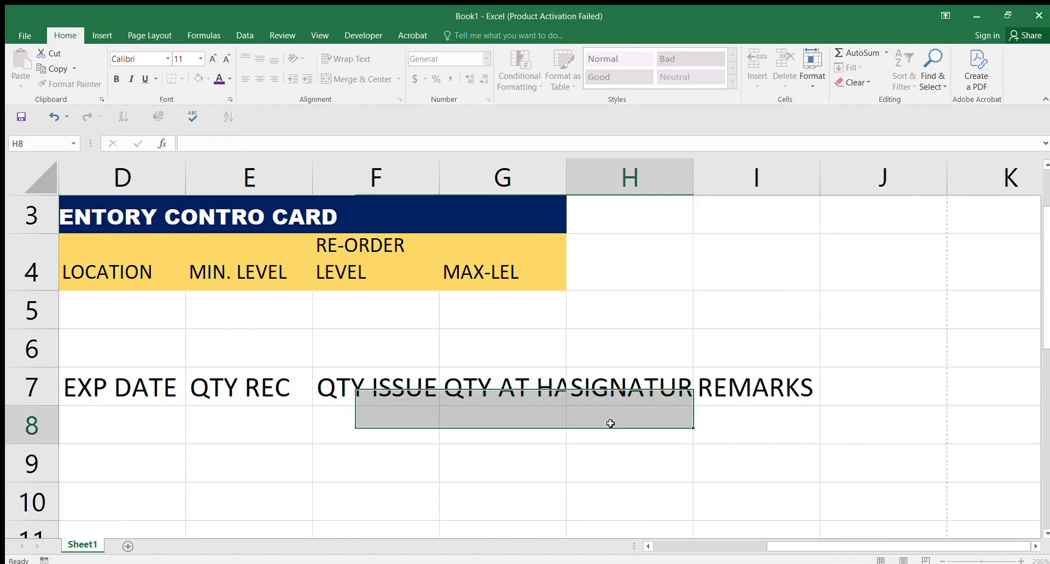
{"action": "left_click_drag", "start_coordinate": [763, 394], "coordinate": [25, 389]}
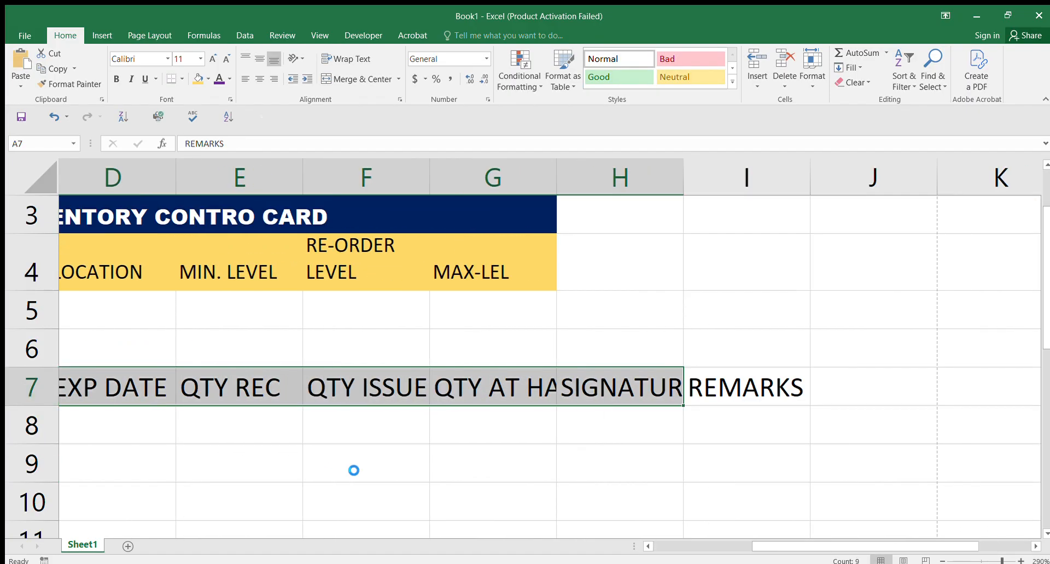
{"action": "key", "text": "ctrl+z"}
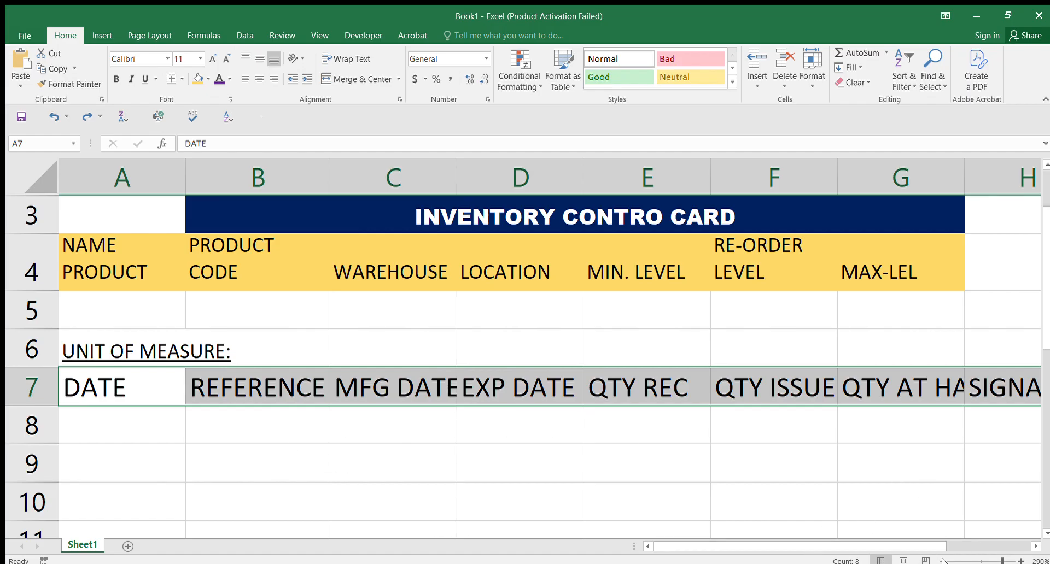
- Wrap the text of the stock transaction headings in cells A7:I7
{"action": "left_click", "coordinate": [989, 559]}
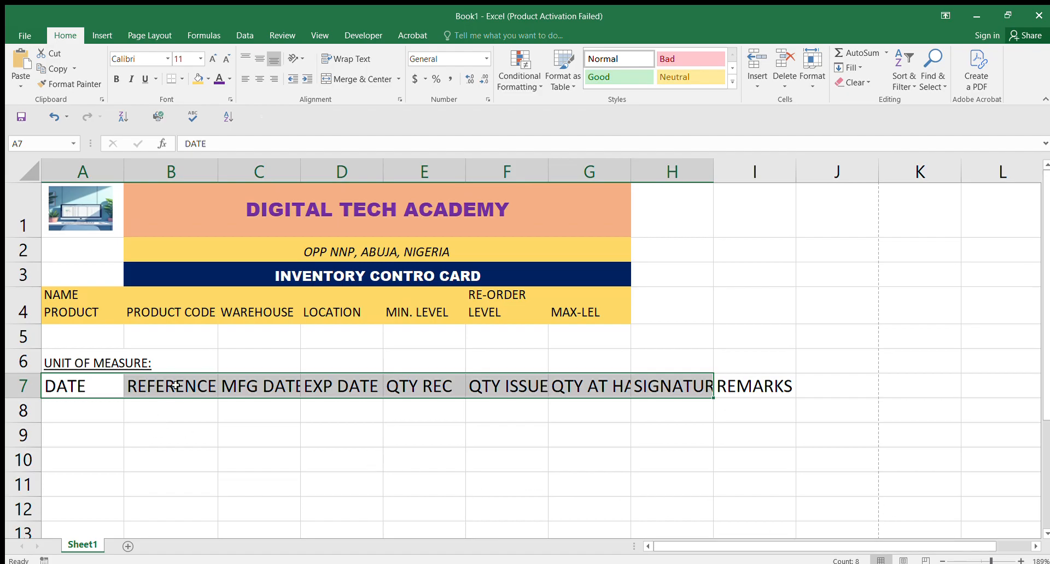
{"action": "left_click", "coordinate": [194, 385]}
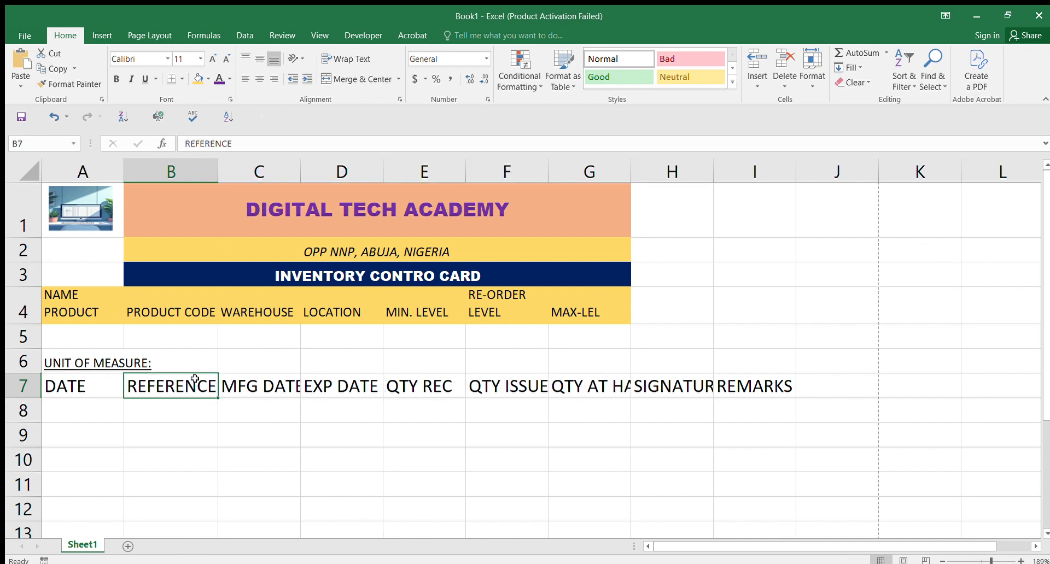
{"action": "left_click_drag", "start_coordinate": [81, 389], "coordinate": [787, 386]}
{"action": "left_click", "coordinate": [346, 58]}
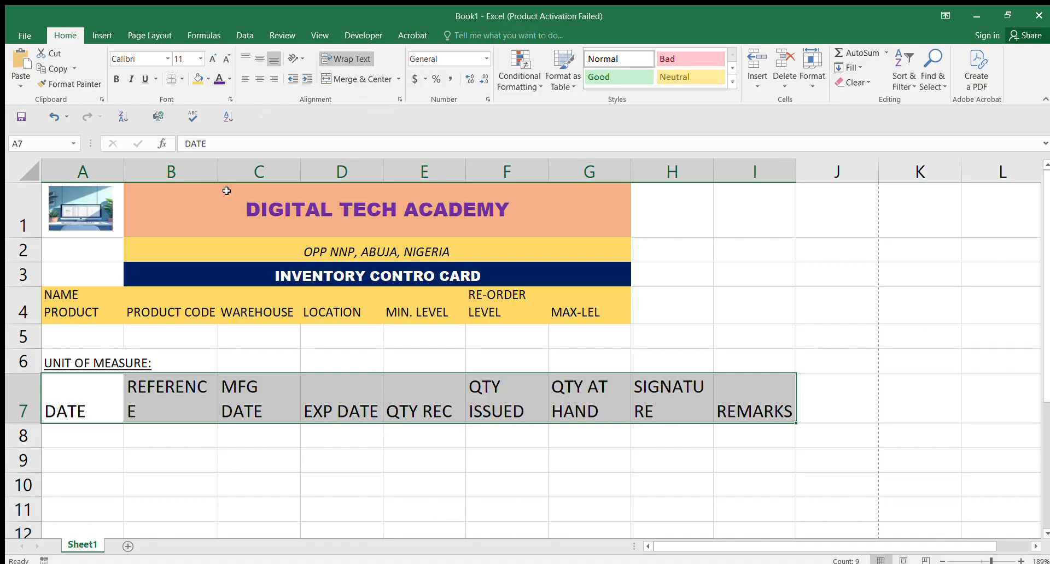
- Widen columns B, C, D, G and H so REFERENCE, MFG DATE and SIGNATURE each fit on one line
{"action": "left_click_drag", "start_coordinate": [217, 168], "coordinate": [232, 168]}
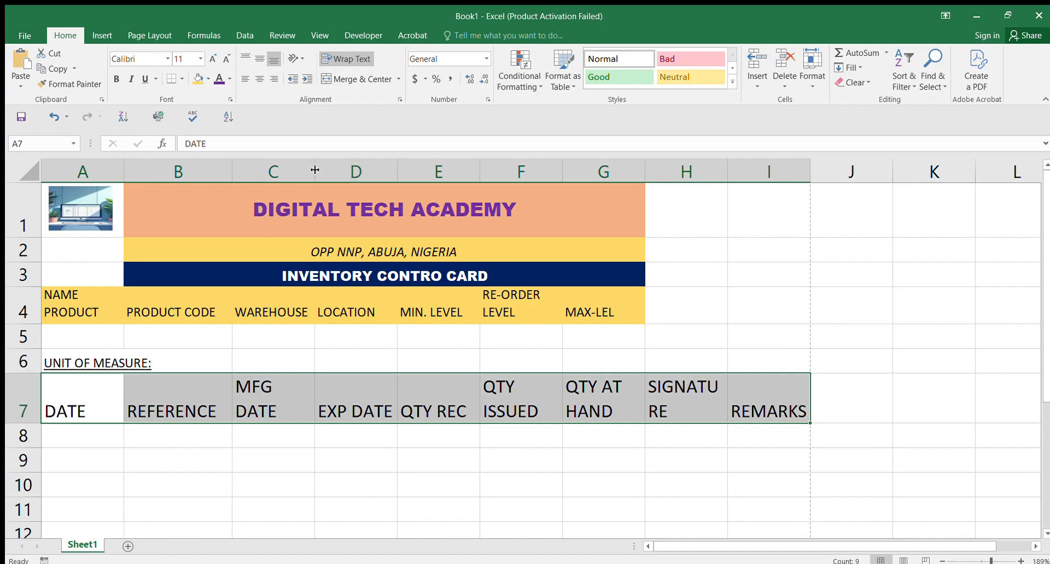
{"action": "left_click_drag", "start_coordinate": [314, 168], "coordinate": [331, 174]}
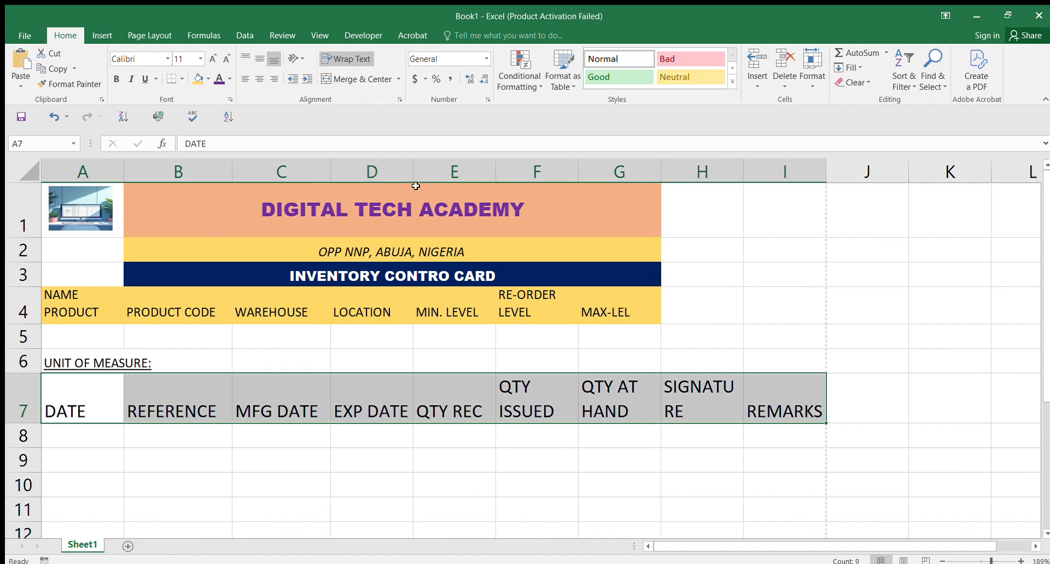
{"action": "left_click_drag", "start_coordinate": [413, 166], "coordinate": [418, 167]}
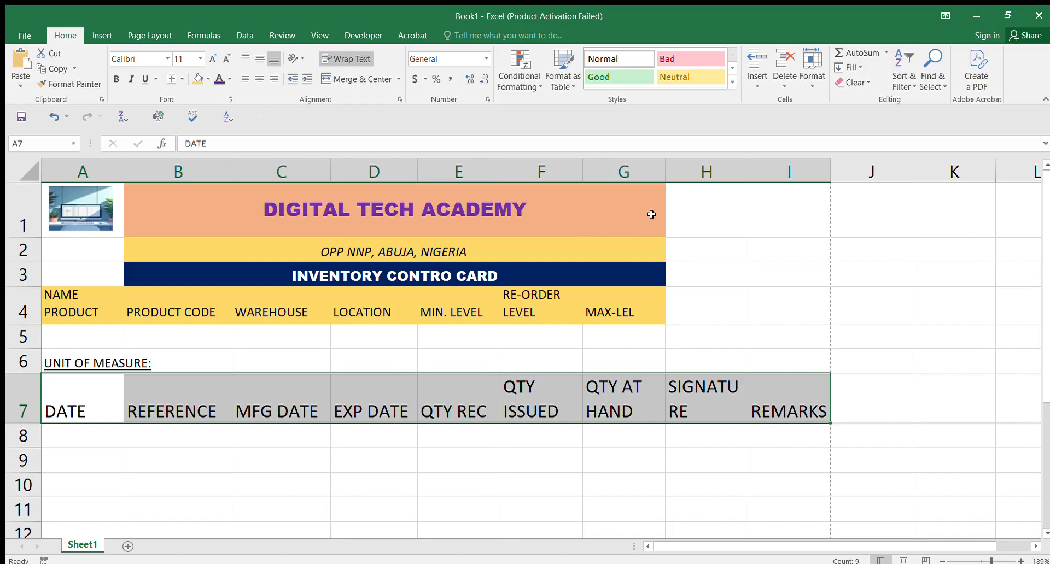
{"action": "left_click_drag", "start_coordinate": [664, 167], "coordinate": [678, 167]}
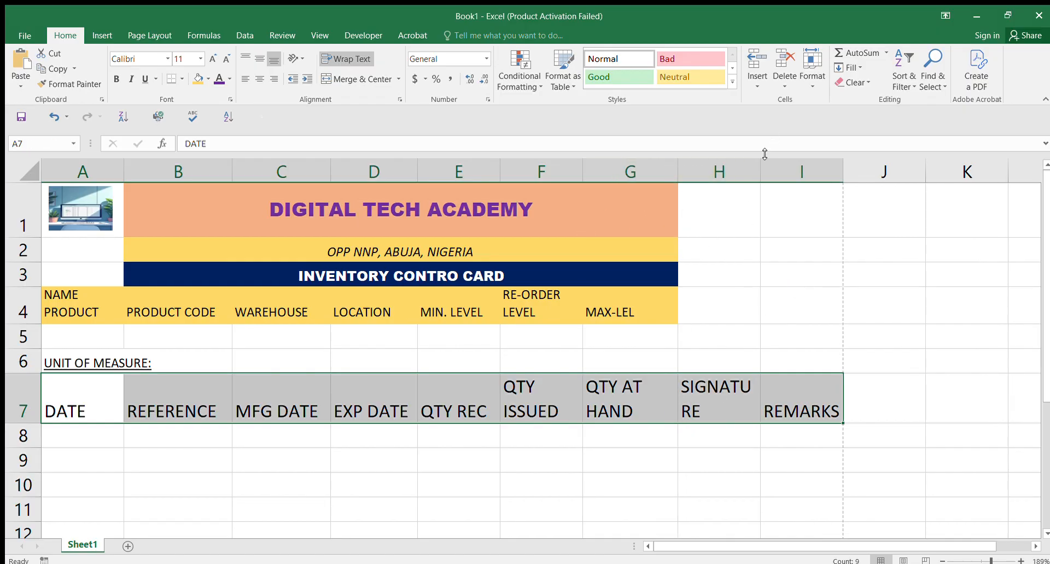
{"action": "left_click_drag", "start_coordinate": [760, 167], "coordinate": [786, 172]}
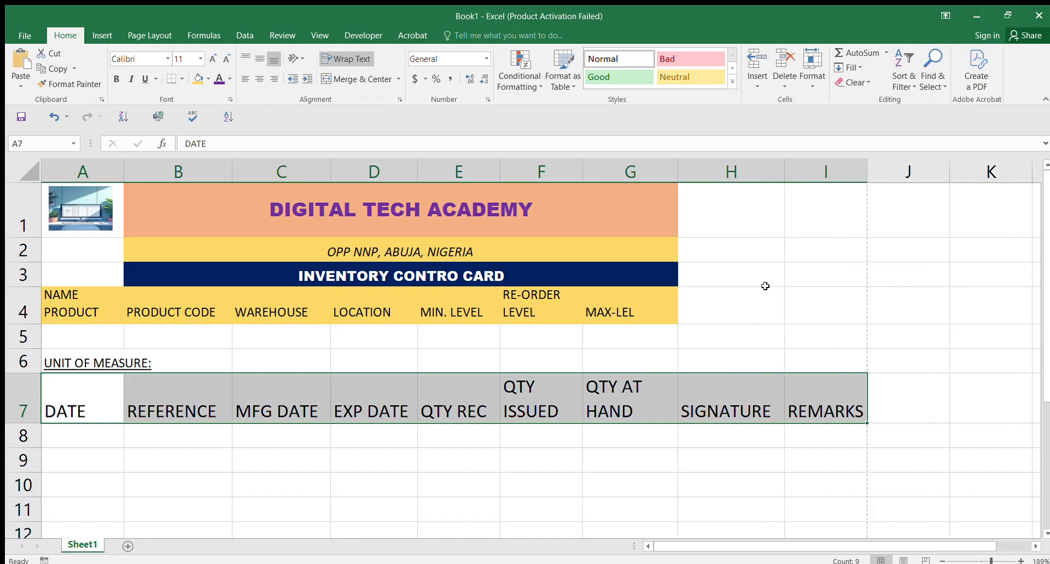
{"action": "left_click", "coordinate": [630, 172]}
- Extend the merged and centered "DIGITAL TECH ACADEMY" title across cells B1:I1
{"action": "left_click", "coordinate": [330, 216]}
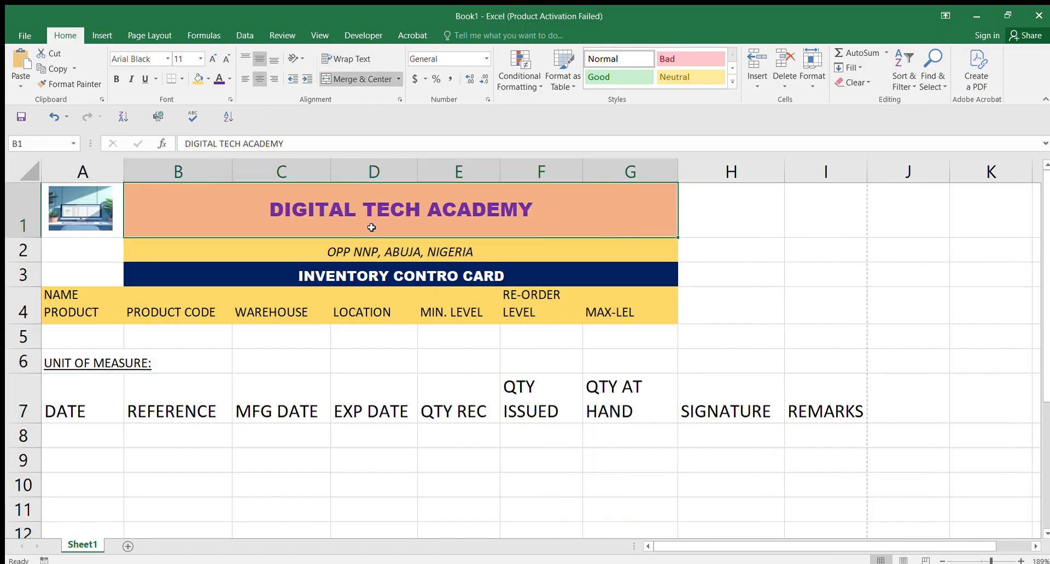
{"action": "left_click_drag", "start_coordinate": [328, 211], "coordinate": [852, 212]}
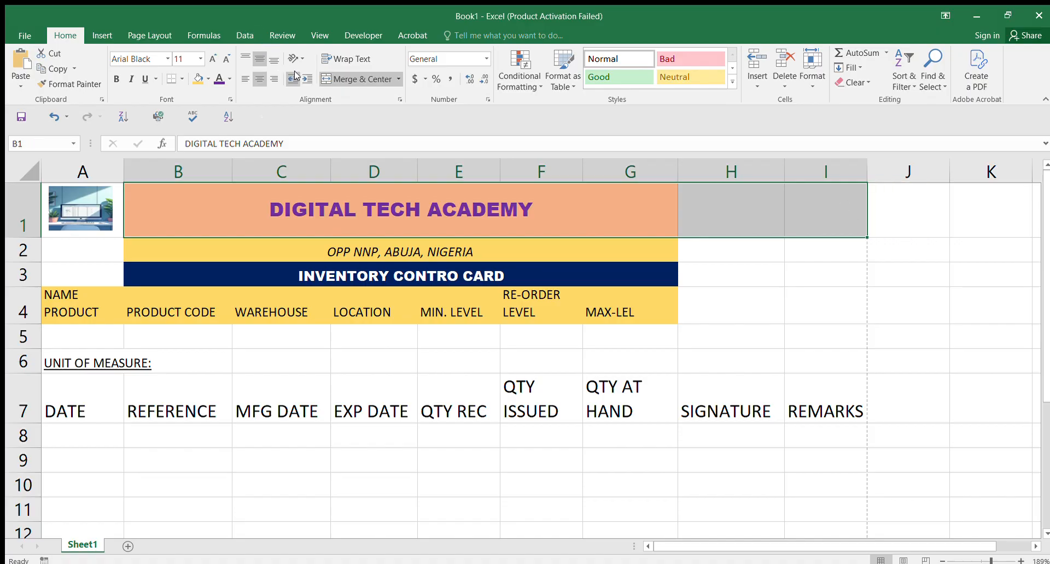
{"action": "left_click", "coordinate": [360, 79]}
{"action": "left_click", "coordinate": [360, 79]}
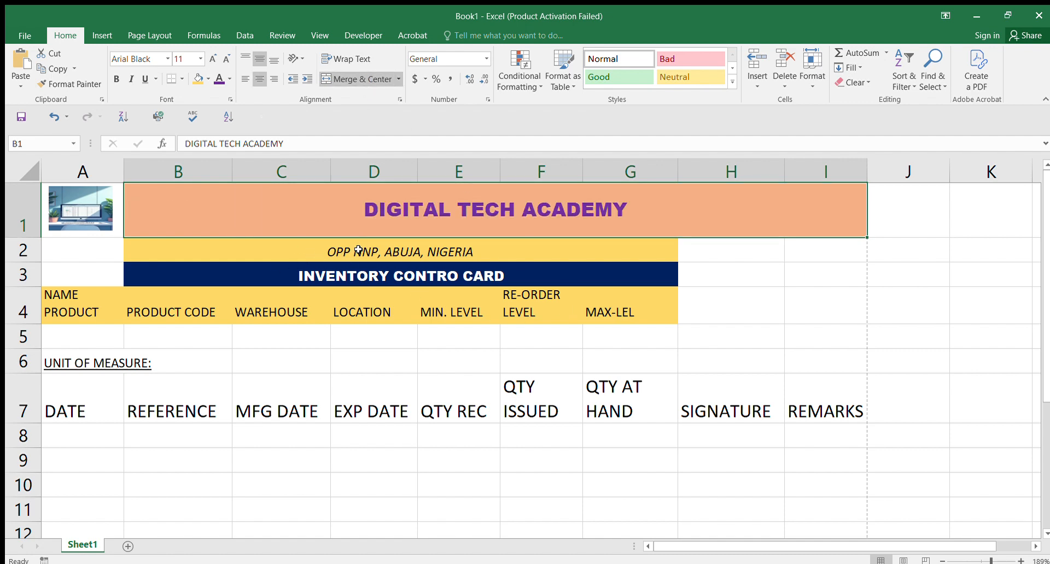
- Merge and center the address line across B2:I2 and the "INVENTORY CONTRO CARD" title across B3:I3
{"action": "left_click", "coordinate": [414, 251]}
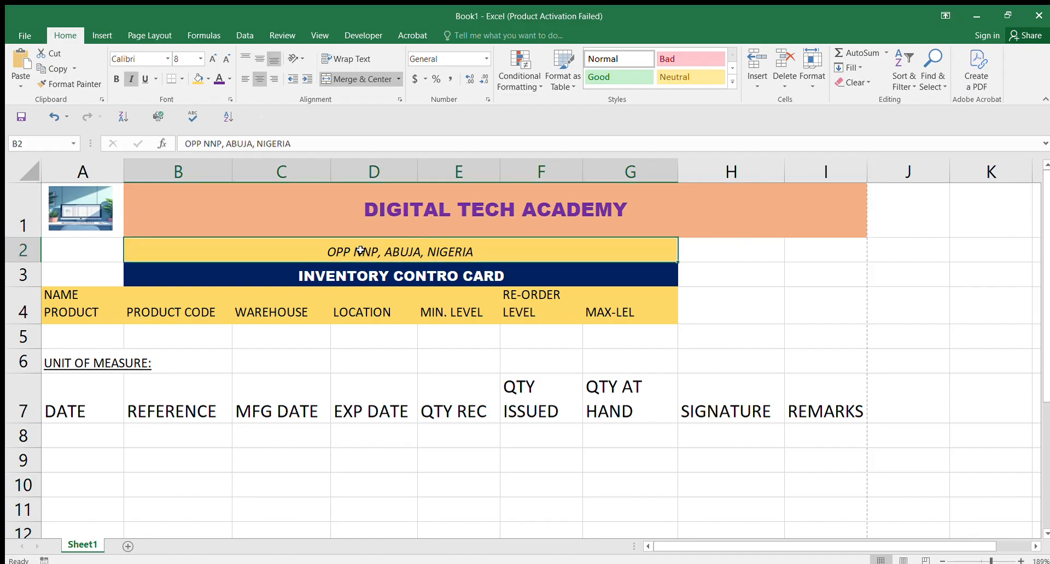
{"action": "left_click_drag", "start_coordinate": [646, 253], "coordinate": [806, 248]}
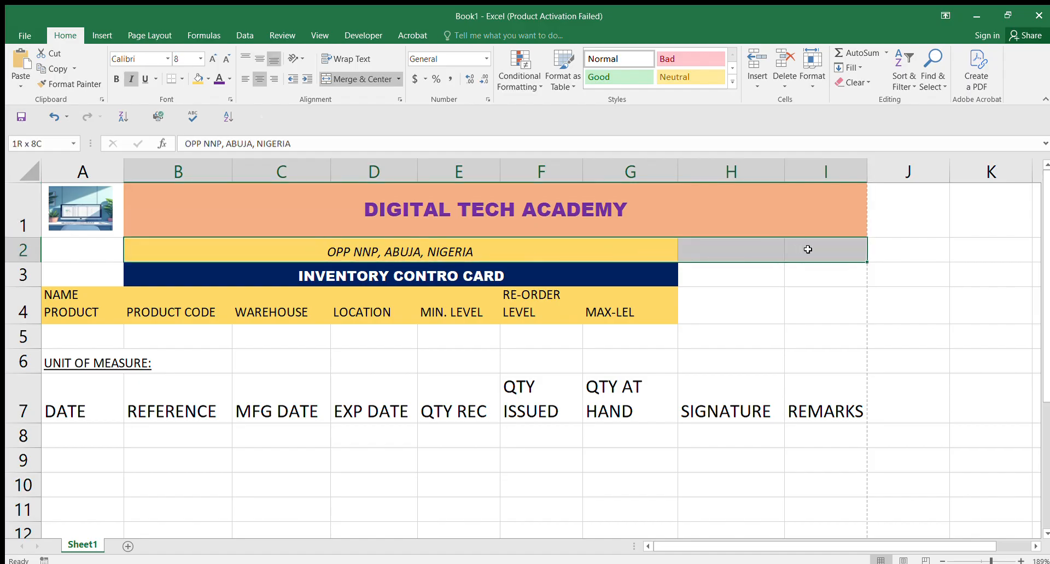
{"action": "left_click", "coordinate": [355, 79]}
{"action": "left_click", "coordinate": [355, 79]}
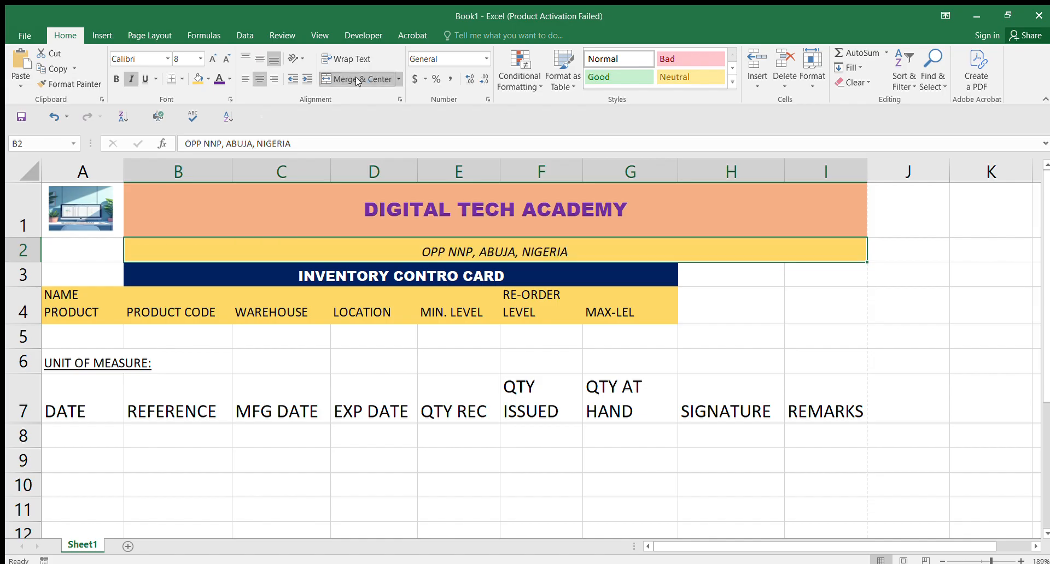
{"action": "left_click_drag", "start_coordinate": [377, 276], "coordinate": [797, 274]}
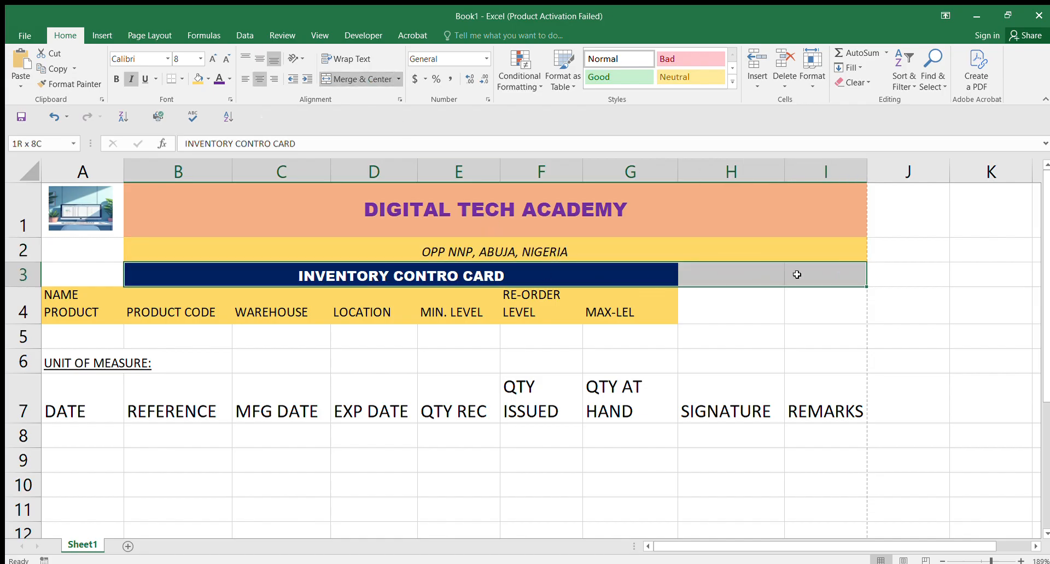
{"action": "left_click", "coordinate": [350, 75]}
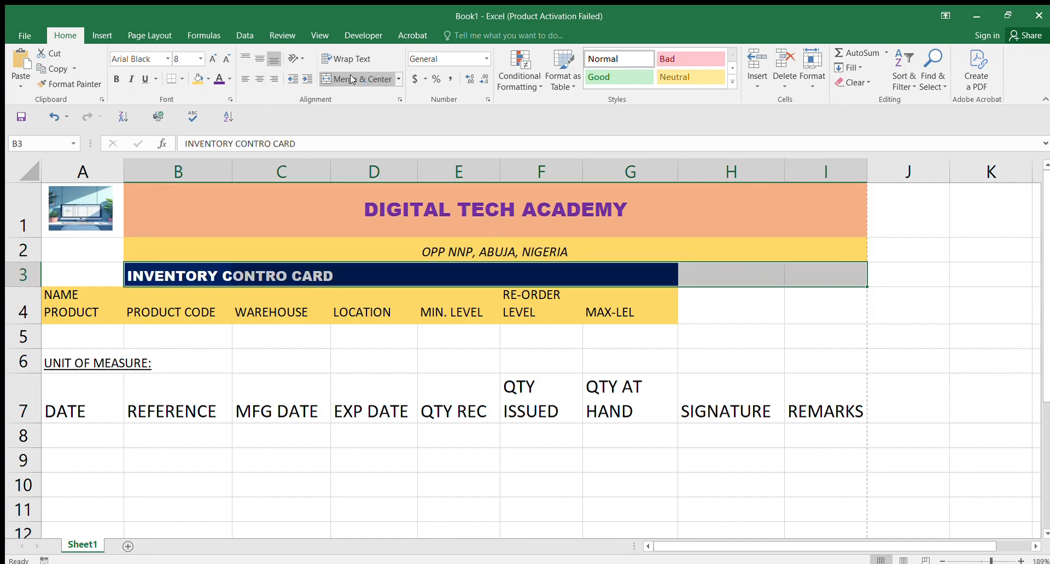
{"action": "left_click", "coordinate": [350, 75]}
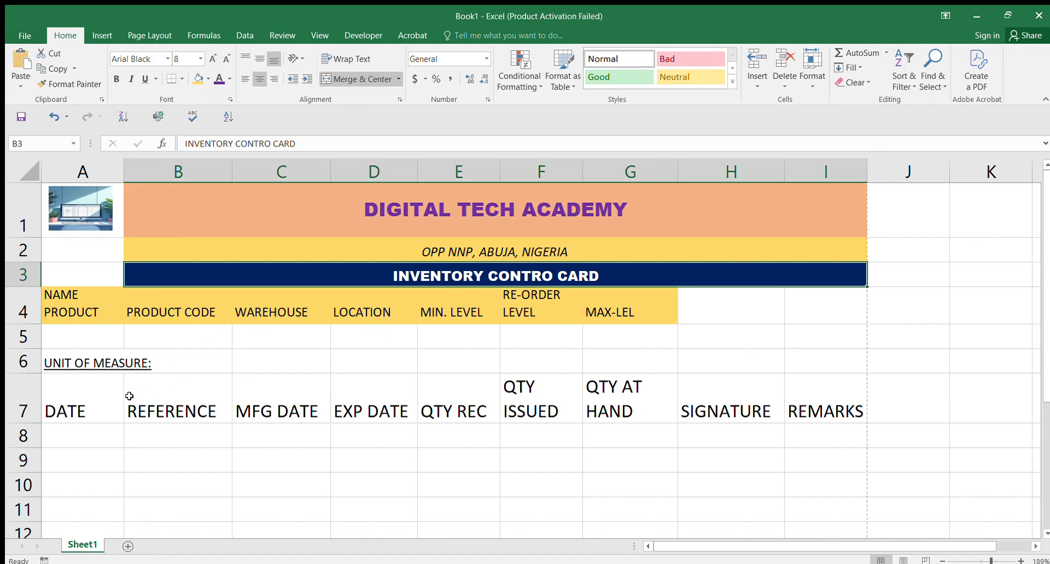
- Fill the stock transaction table range A7:I20 with light green
{"action": "left_click", "coordinate": [166, 398]}
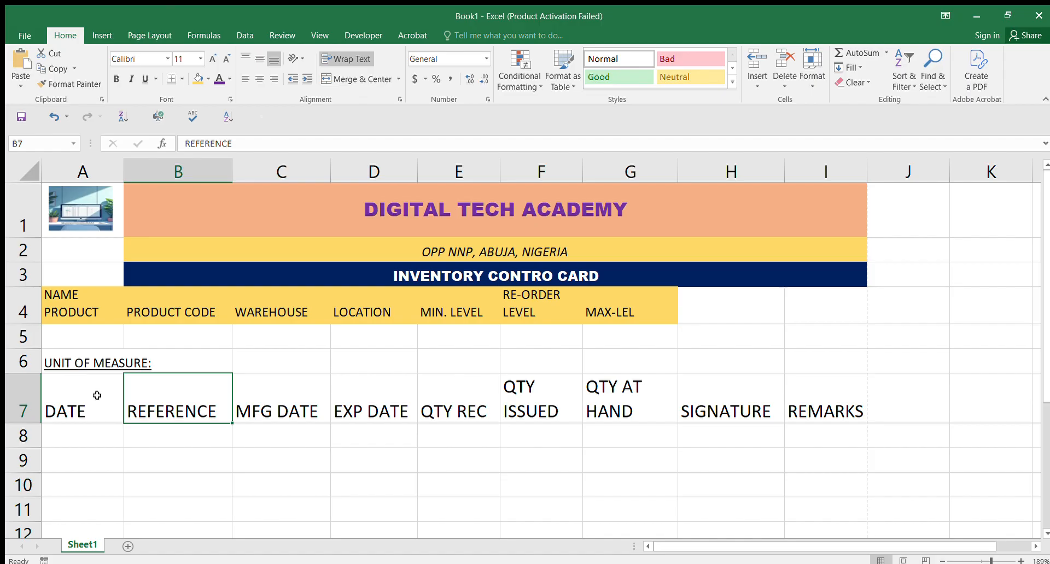
{"action": "left_click_drag", "start_coordinate": [82, 401], "coordinate": [800, 425]}
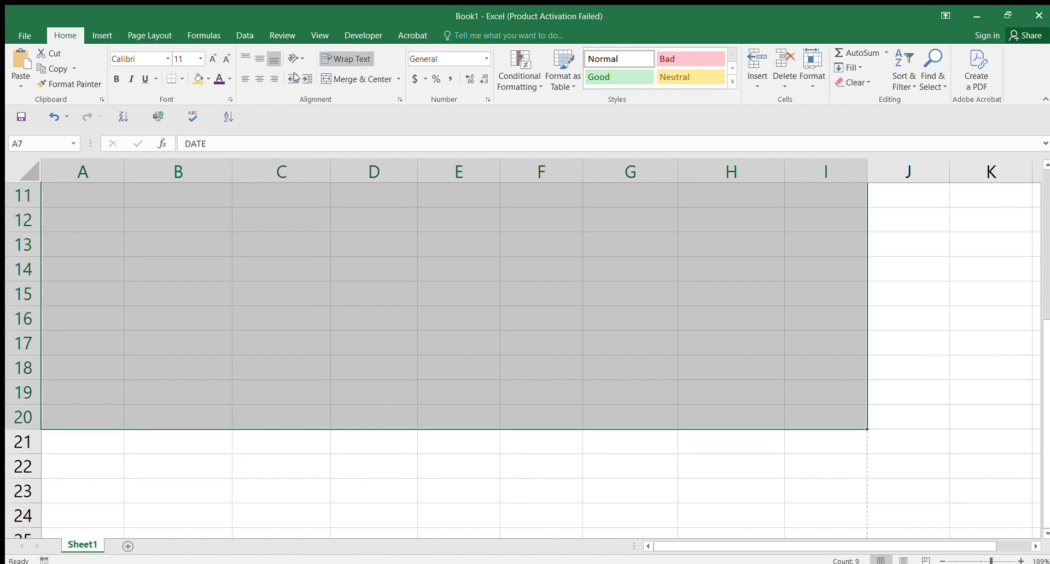
{"action": "left_click", "coordinate": [198, 79]}
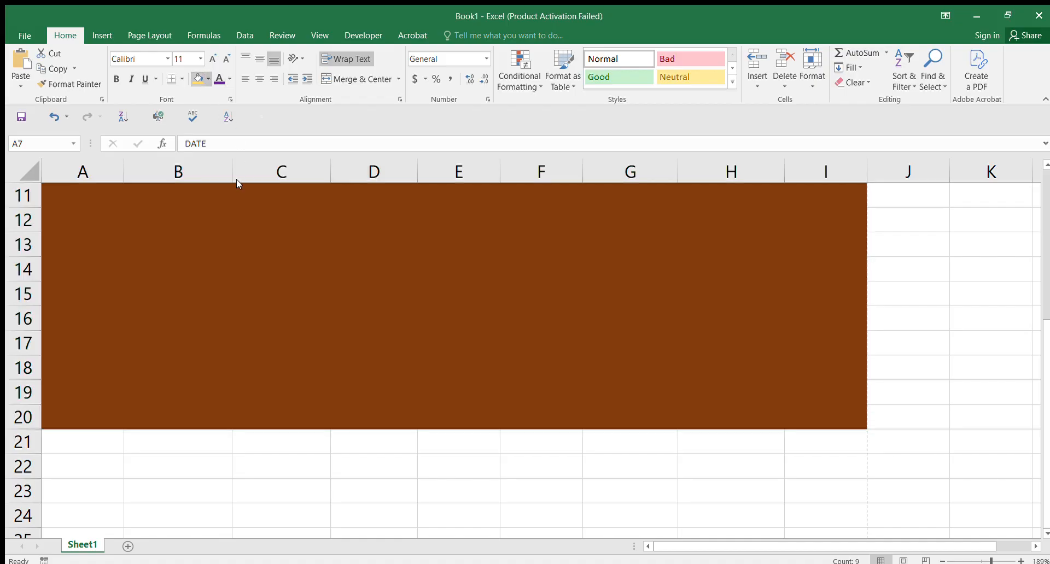
{"action": "scroll", "coordinate": [238, 182], "scroll_direction": "up", "scroll_amount": 3}
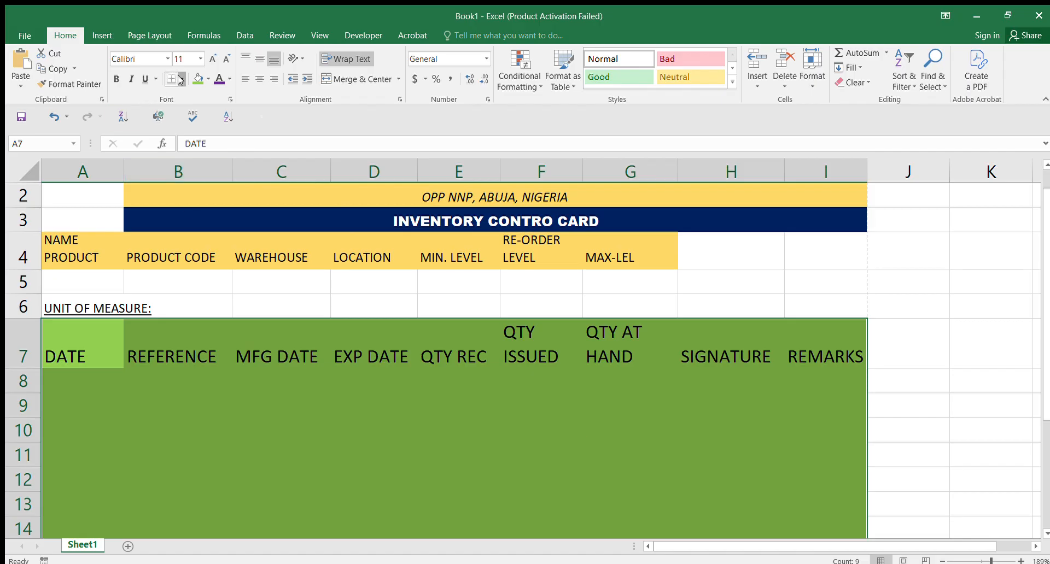
- Apply borders around every cell of the green transaction table A7:I20
{"action": "left_click", "coordinate": [217, 196]}
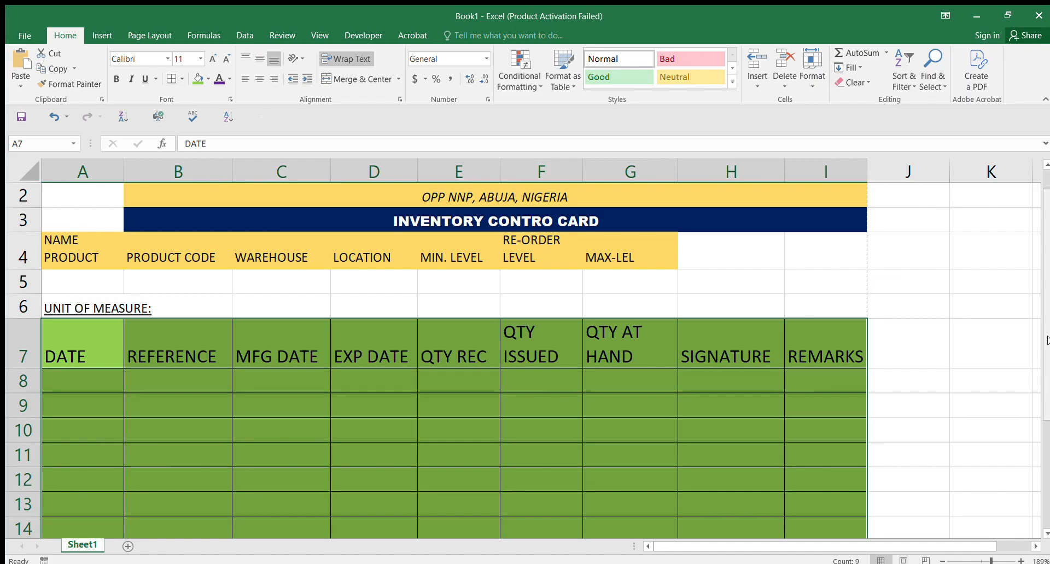
{"action": "scroll", "coordinate": [1039, 383], "scroll_direction": "down", "scroll_amount": 2}
{"action": "scroll", "coordinate": [1035, 469], "scroll_direction": "up", "scroll_amount": 3}
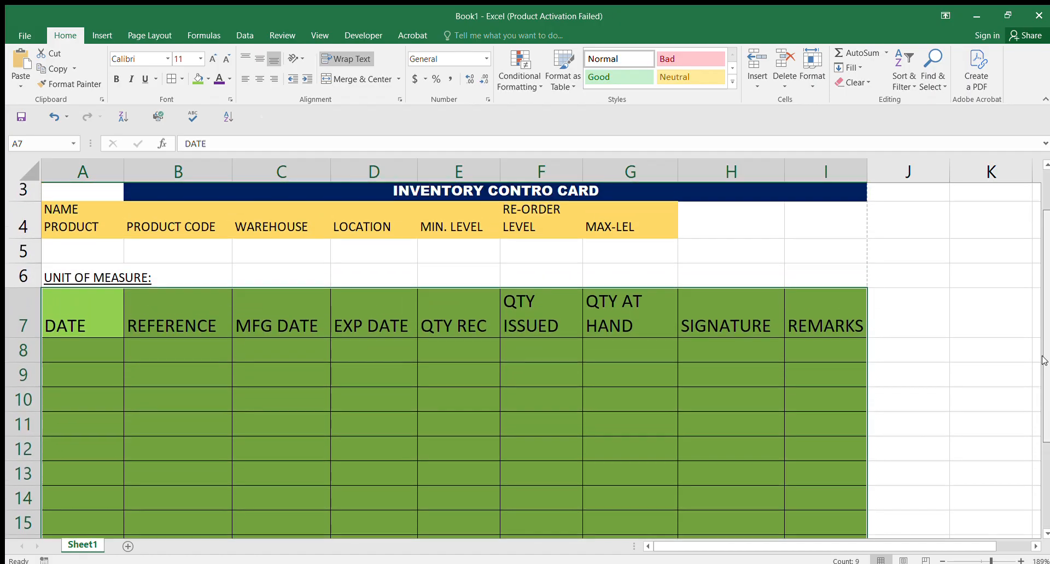
{"action": "scroll", "coordinate": [1040, 323], "scroll_direction": "up", "scroll_amount": 1}
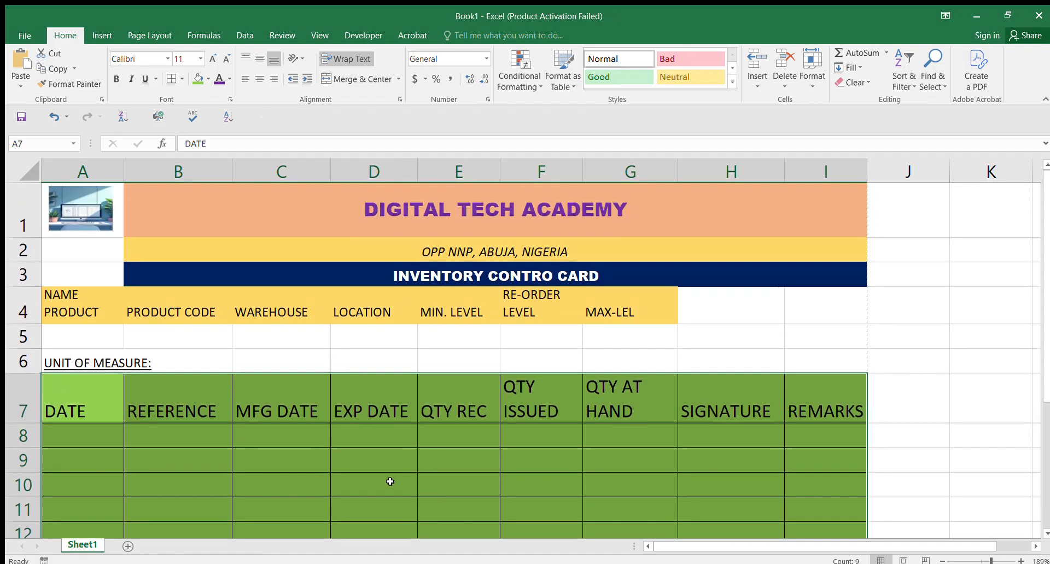
- Merge and center the "UNIT OF MEASURE:" label across A6:B6 and remove its underline
{"action": "left_click", "coordinate": [101, 366]}
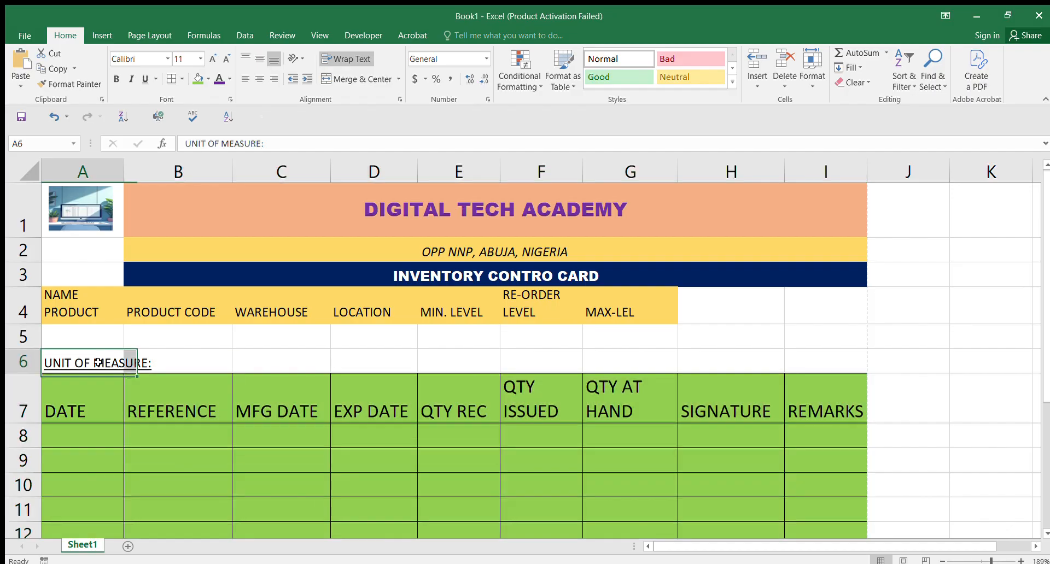
{"action": "left_click", "coordinate": [155, 365]}
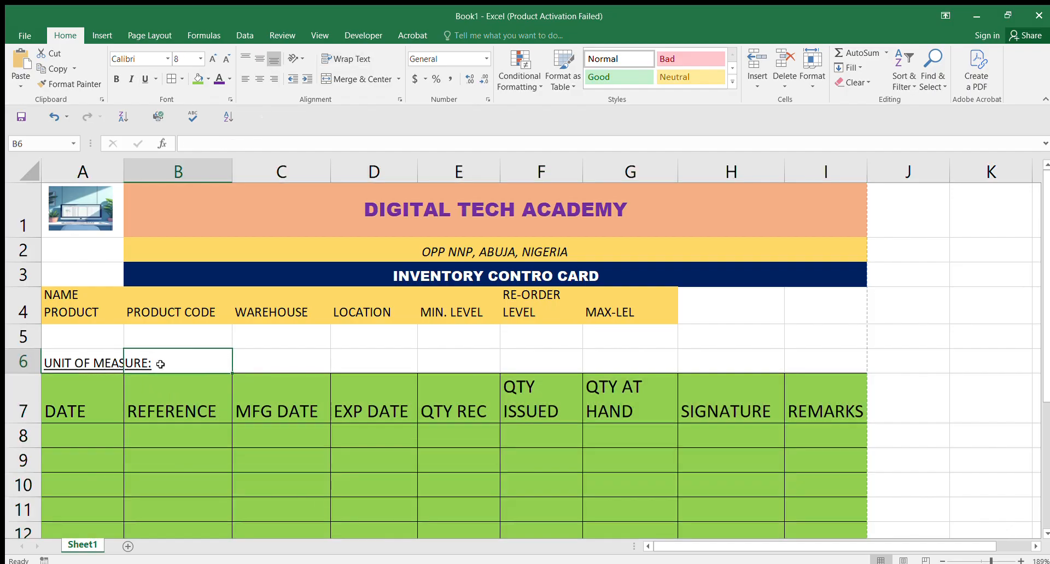
{"action": "left_click", "coordinate": [108, 362]}
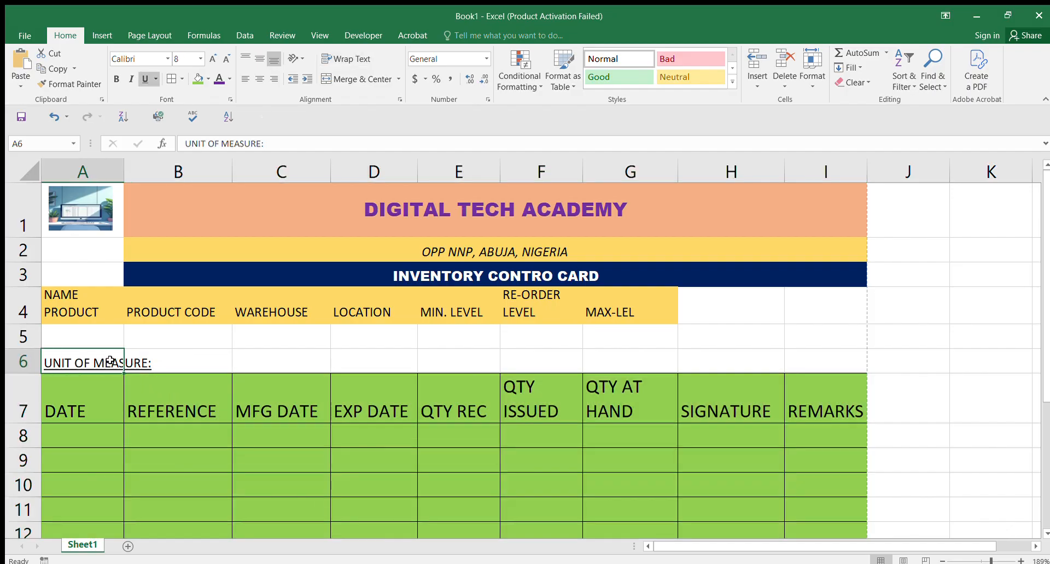
{"action": "left_click_drag", "start_coordinate": [110, 361], "coordinate": [178, 363]}
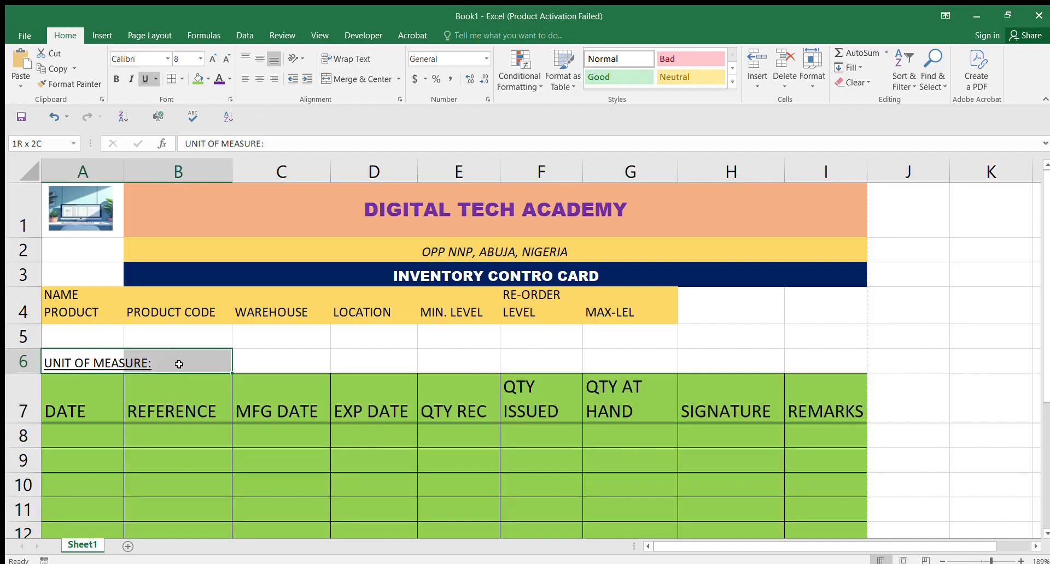
{"action": "left_click", "coordinate": [354, 79]}
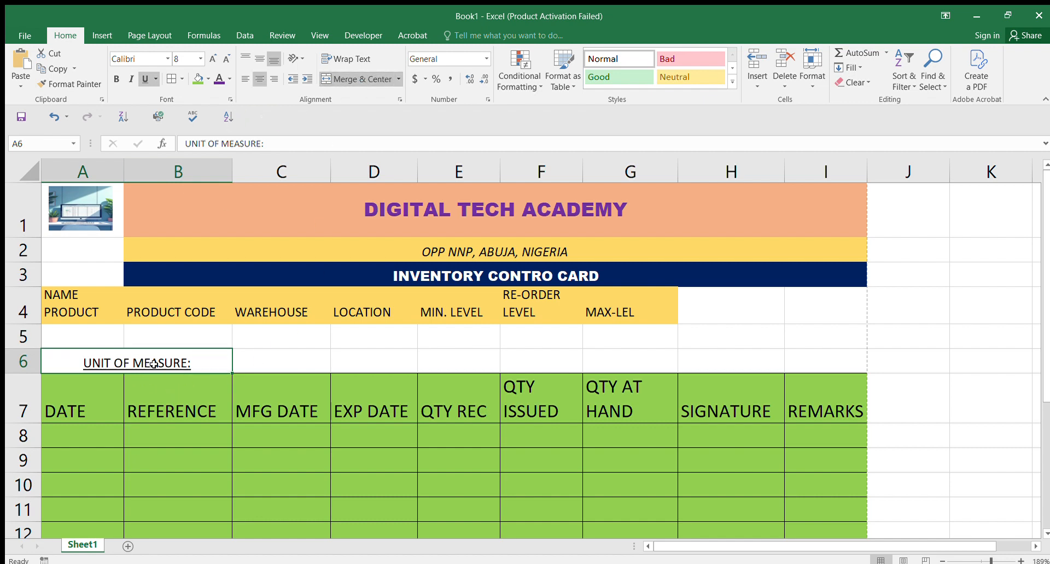
{"action": "left_click", "coordinate": [145, 79]}
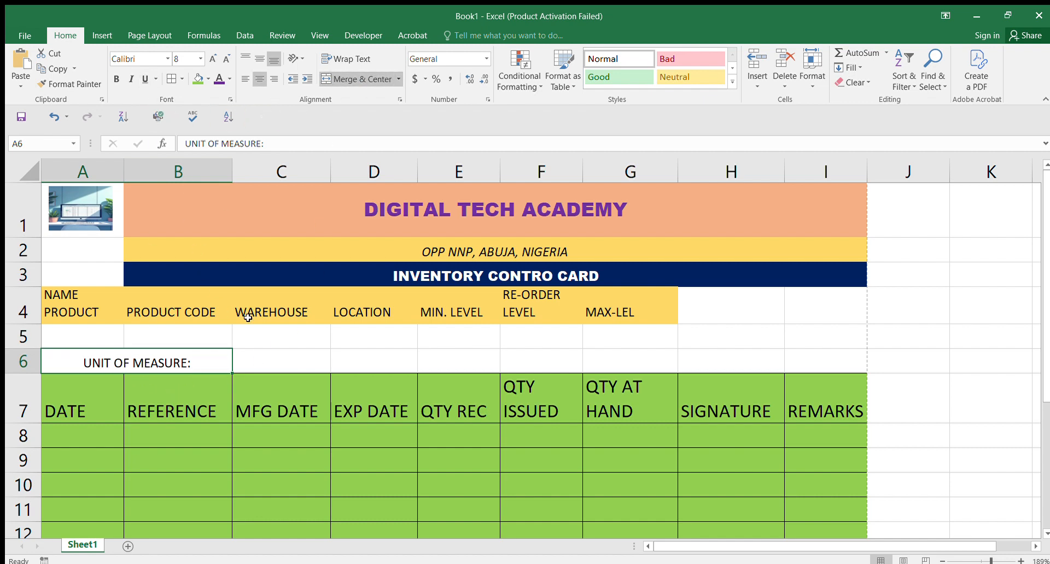
- Merge and center the empty cells C6:I6 beside the unit-of-measure label
{"action": "left_click", "coordinate": [295, 363]}
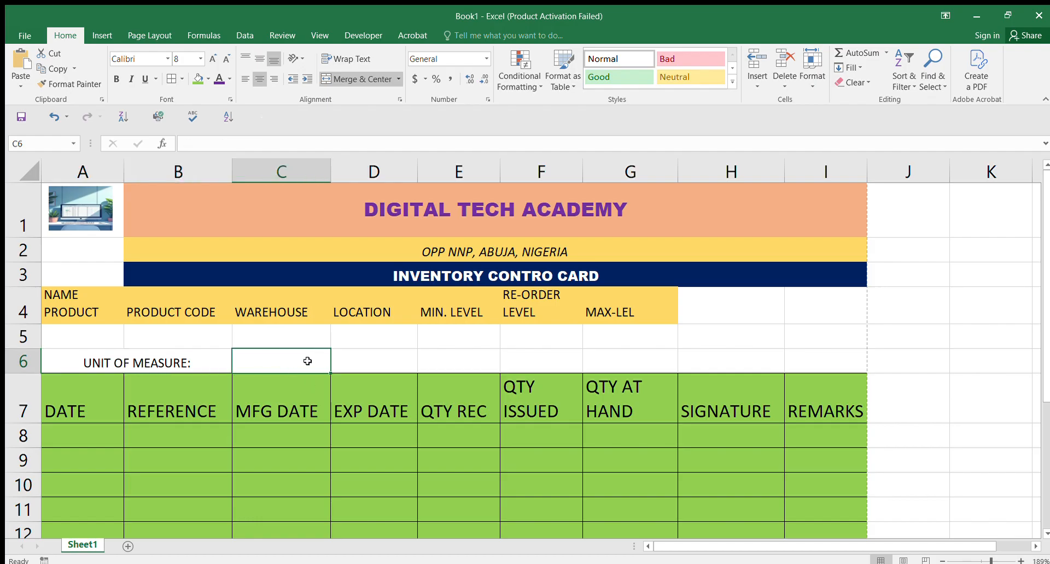
{"action": "mouse_move", "coordinate": [326, 361]}
{"action": "left_mouse_down"}
{"action": "mouse_move", "coordinate": [703, 373]}
{"action": "mouse_move", "coordinate": [811, 351]}
{"action": "left_mouse_up"}
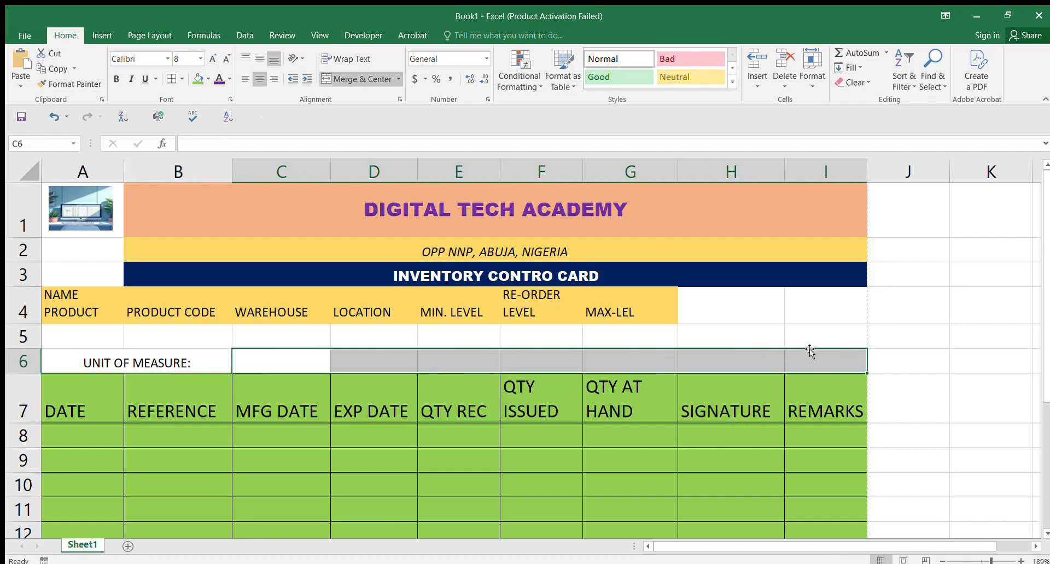
{"action": "left_click", "coordinate": [342, 77]}
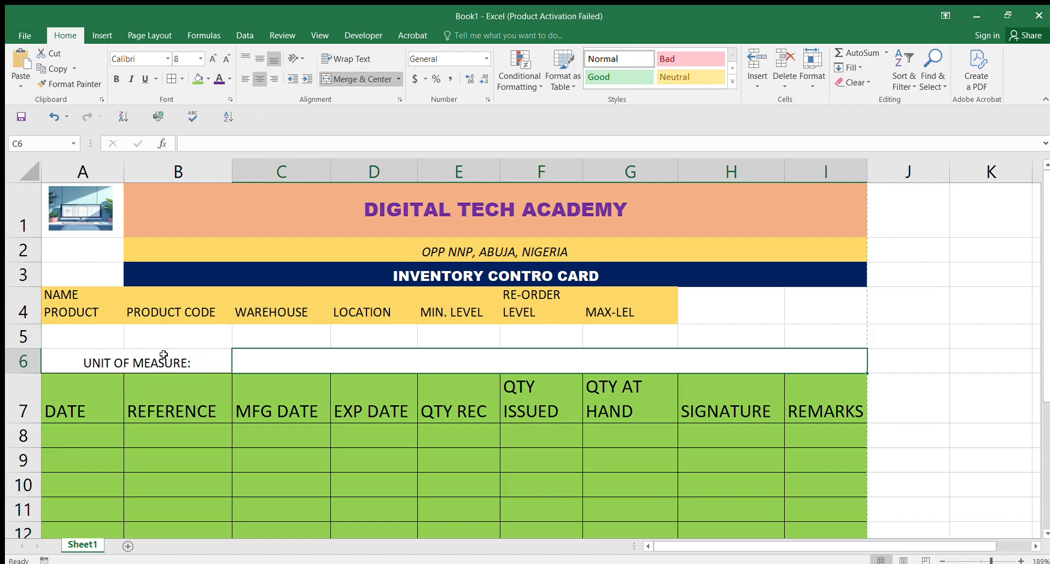
- Set the font color of the unit-of-measure row A6:I6 to red
{"action": "left_click_drag", "start_coordinate": [108, 361], "coordinate": [760, 362]}
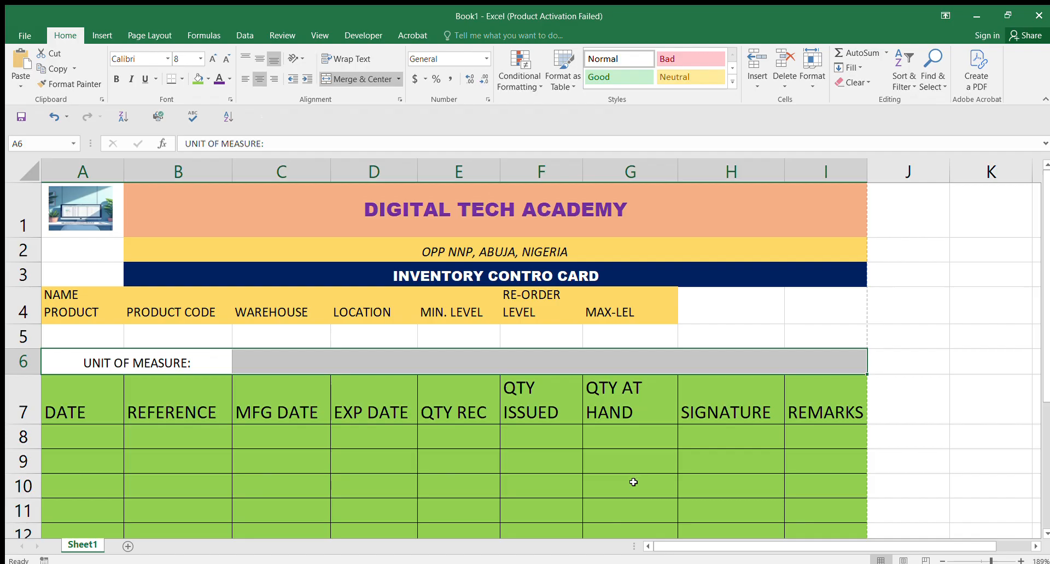
{"action": "left_click", "coordinate": [221, 79]}
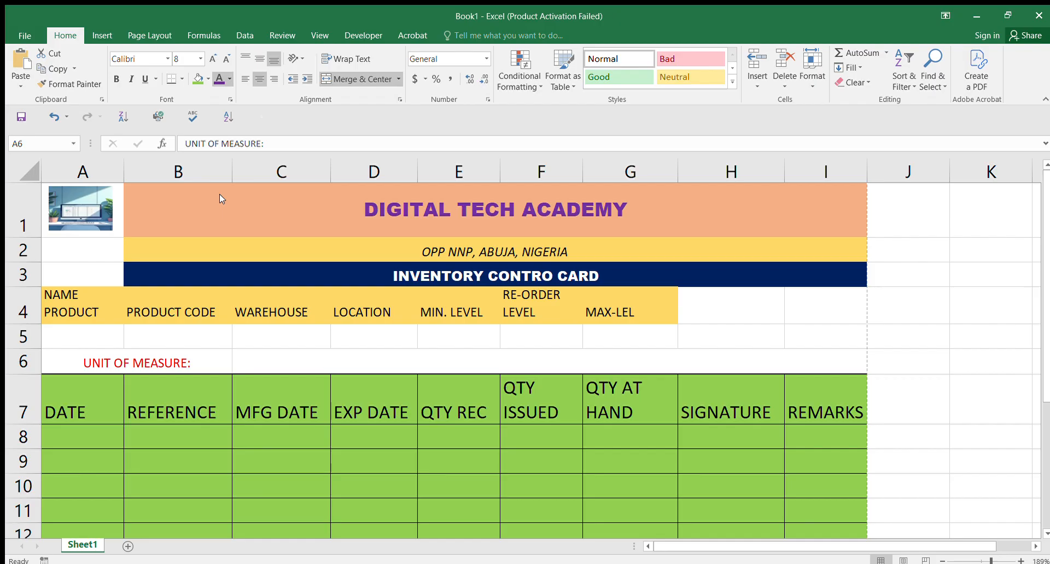
{"action": "key", "text": "shift+Right"}
{"action": "left_click", "coordinate": [348, 361]}
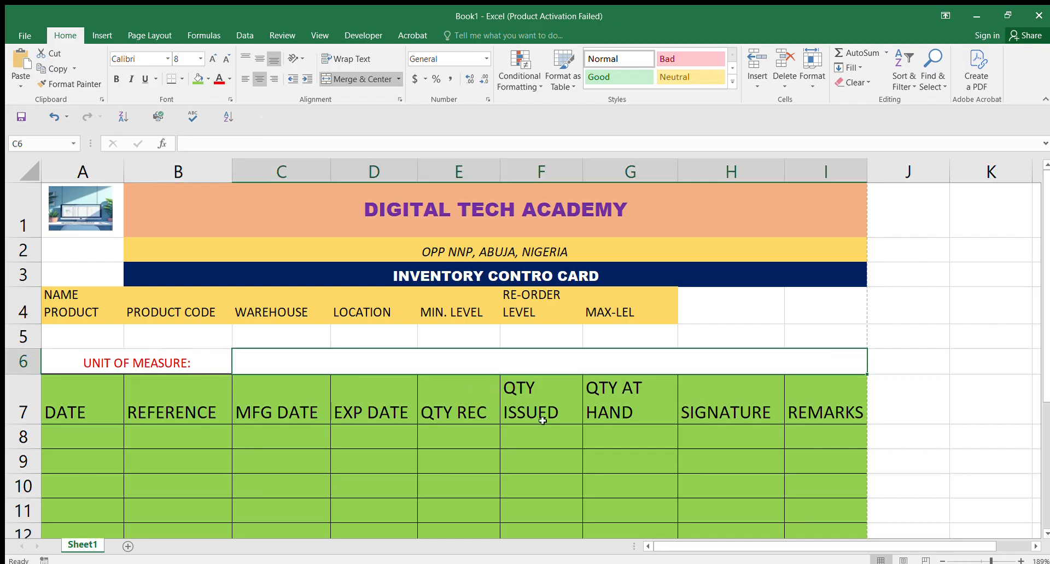
- Set the font color of the transaction table headings in A7:I7 to dark blue
{"action": "left_click", "coordinate": [651, 410]}
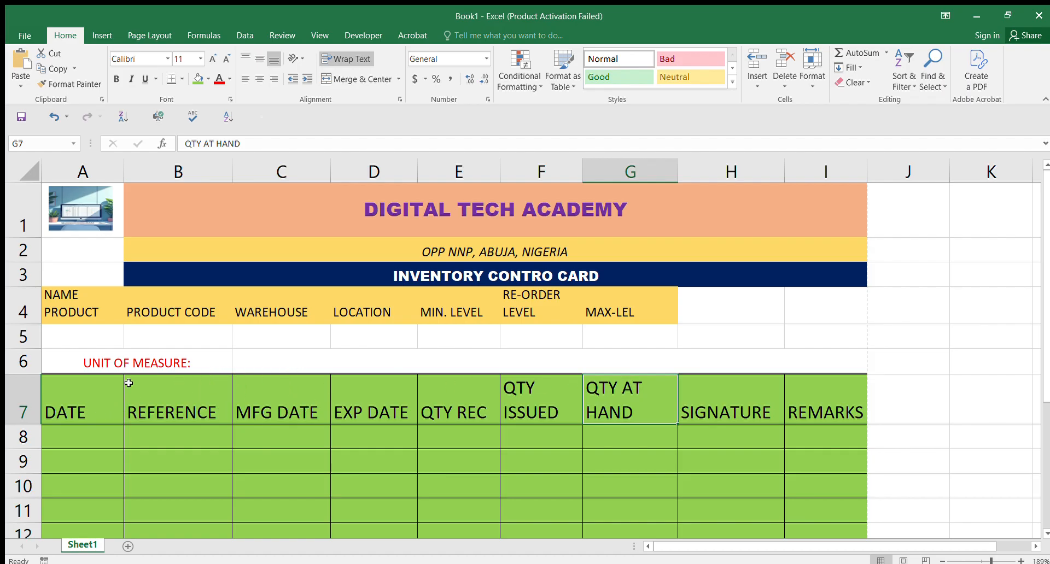
{"action": "left_click_drag", "start_coordinate": [103, 395], "coordinate": [783, 411]}
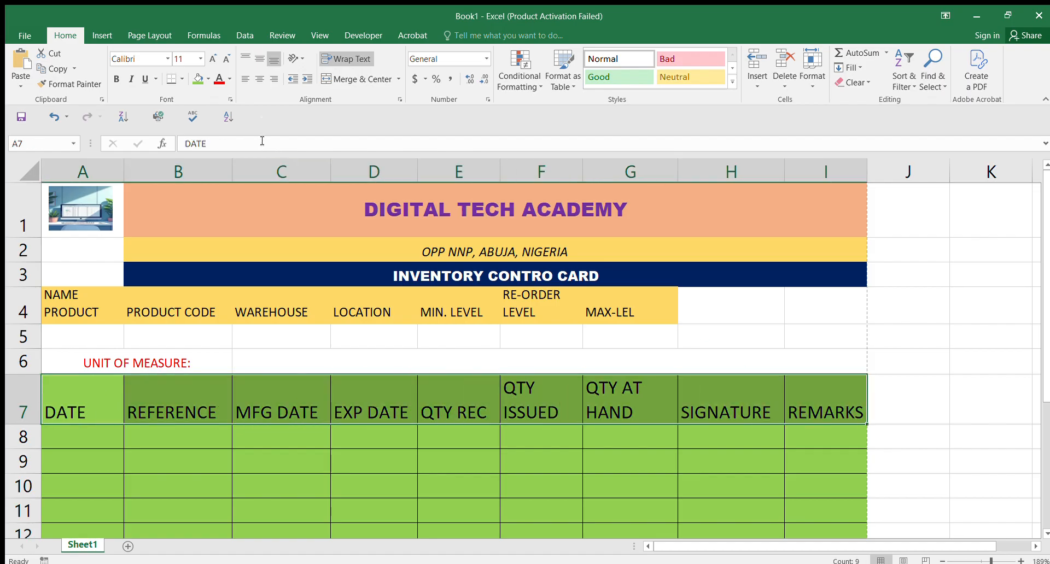
{"action": "left_click", "coordinate": [229, 79]}
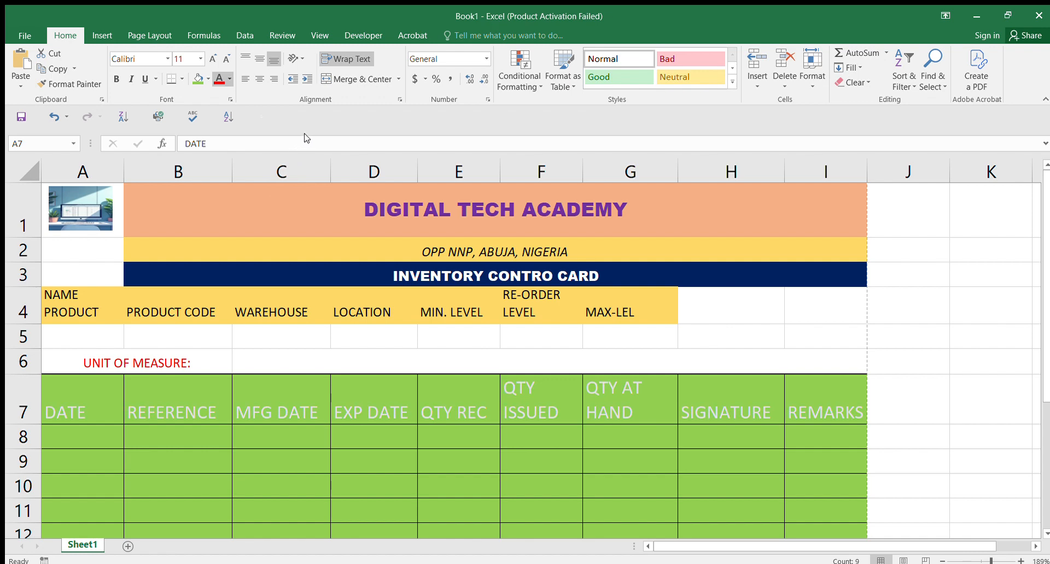
{"action": "left_click", "coordinate": [306, 195]}
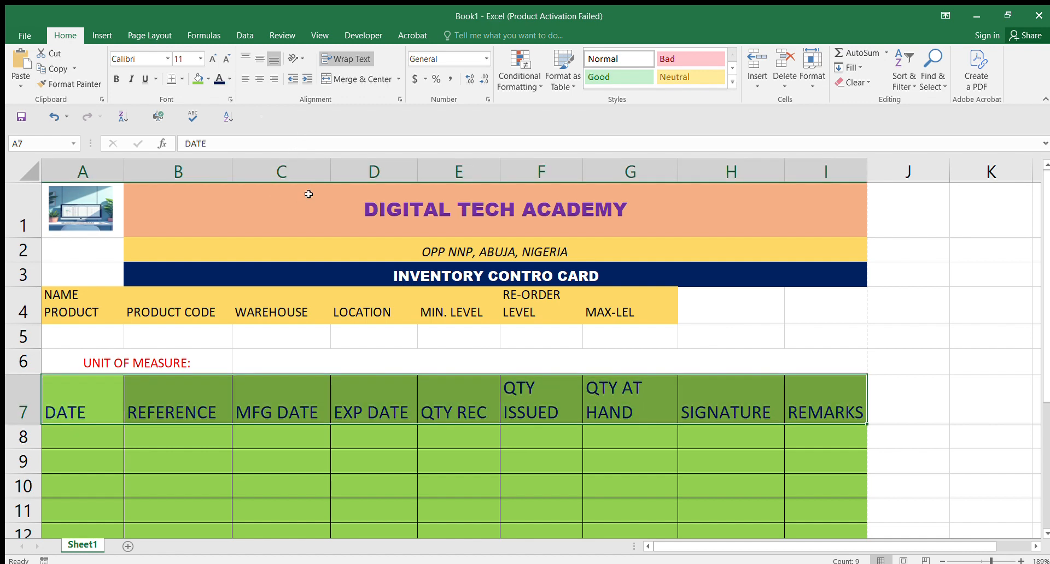
{"action": "left_click", "coordinate": [564, 432]}
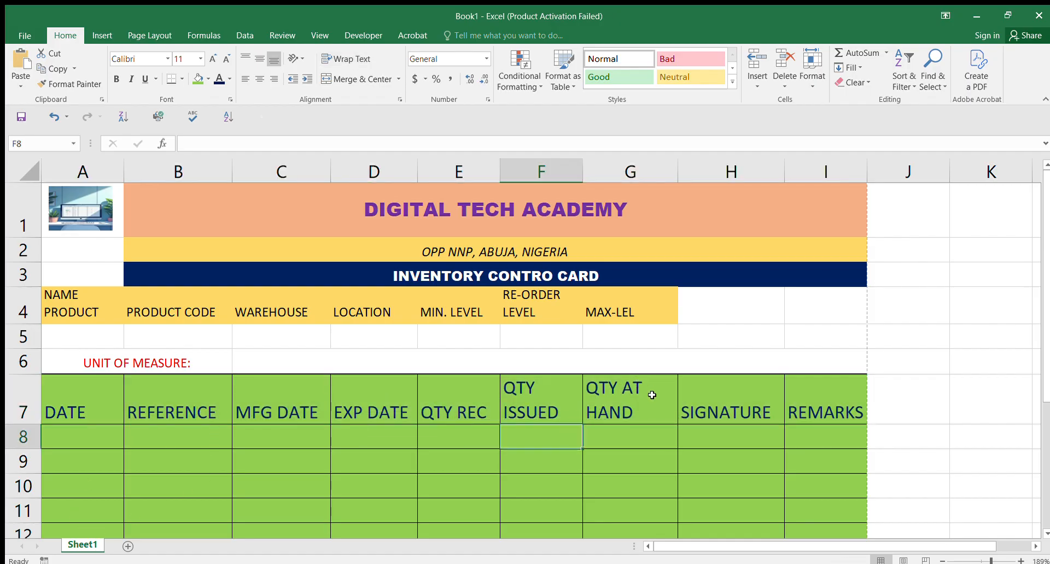
- Apply borders around every cell of the product detail rows A4:I5
{"action": "left_click", "coordinate": [95, 336]}
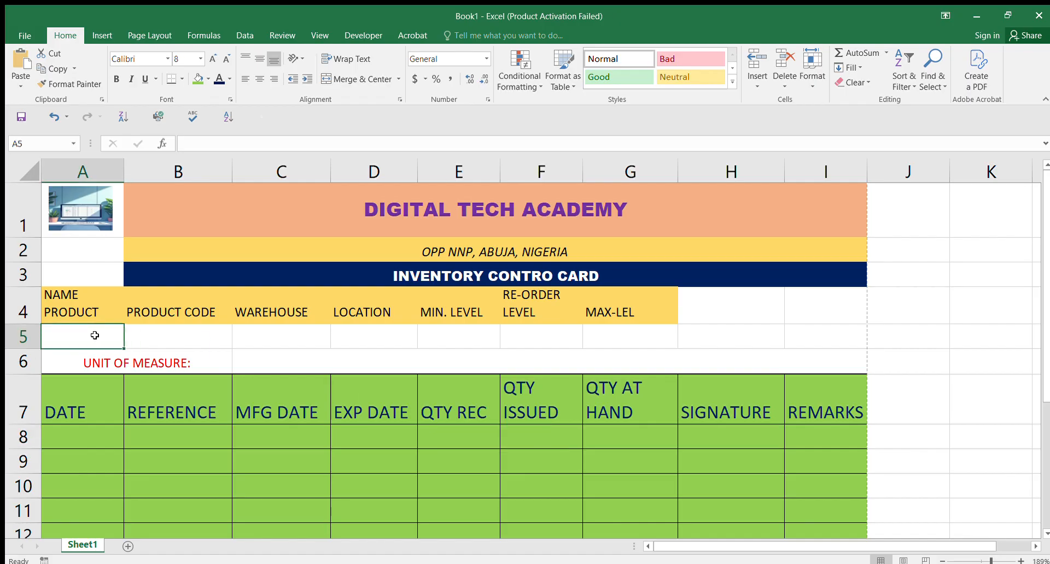
{"action": "left_click_drag", "start_coordinate": [77, 303], "coordinate": [541, 302]}
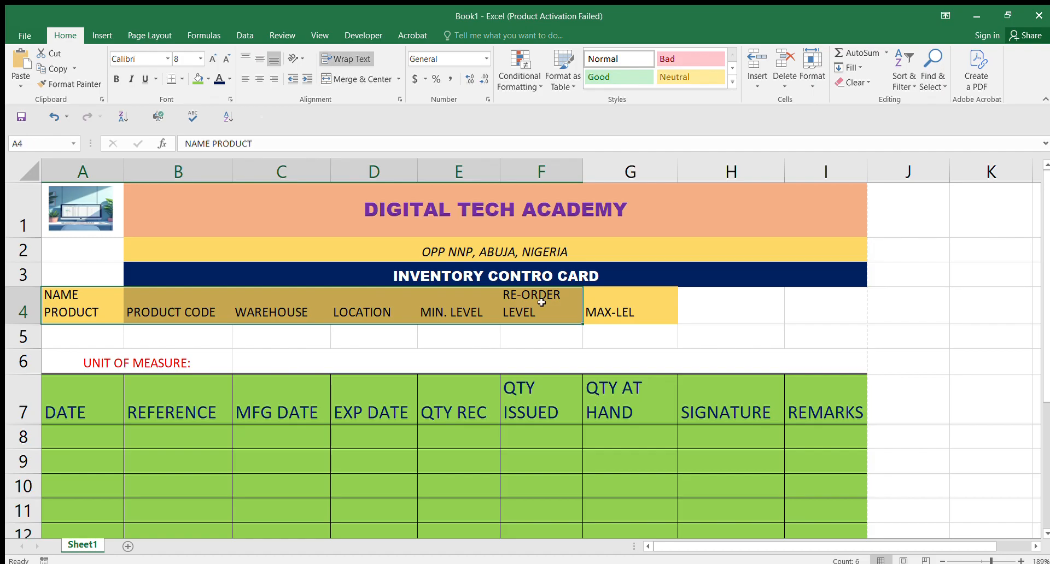
{"action": "left_click", "coordinate": [316, 307]}
{"action": "left_click_drag", "start_coordinate": [89, 298], "coordinate": [789, 330]}
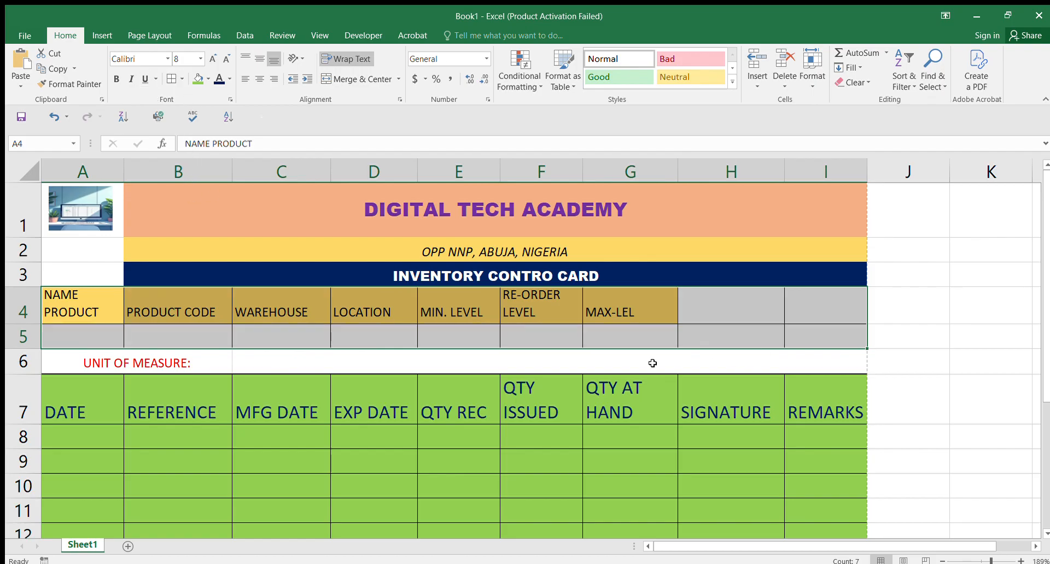
{"action": "left_click", "coordinate": [714, 362]}
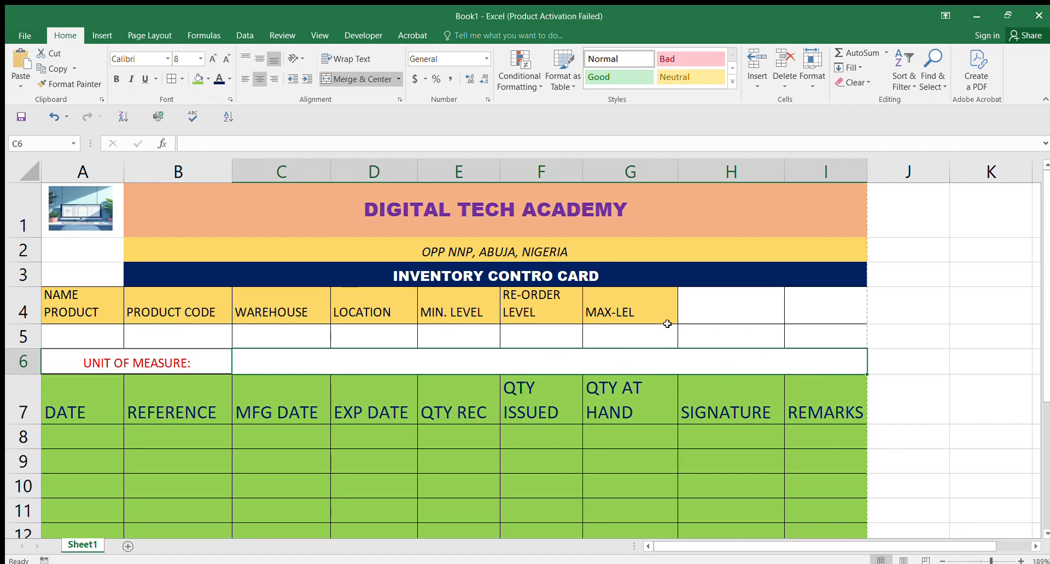
- Fill the blank heading cells H4:I4 with the same gold as the other product detail headings
{"action": "left_click_drag", "start_coordinate": [700, 305], "coordinate": [803, 302]}
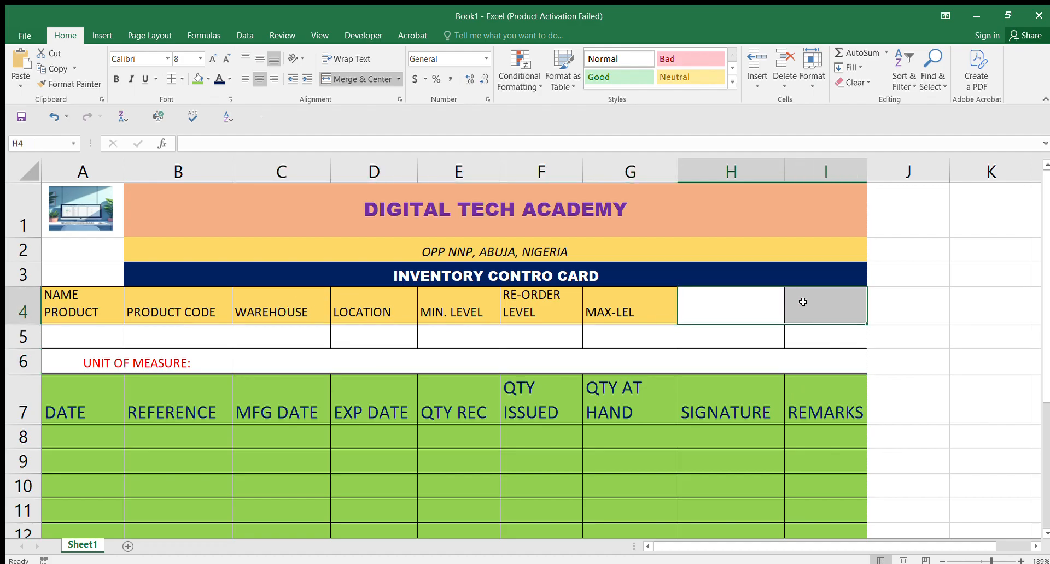
{"action": "left_click", "coordinate": [208, 79]}
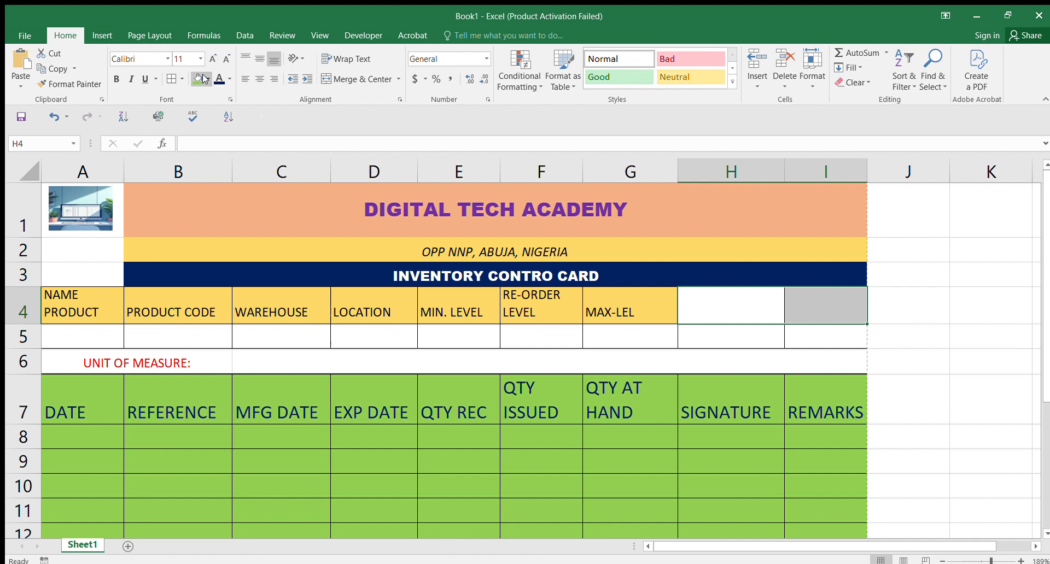
{"action": "left_click", "coordinate": [270, 133]}
{"action": "left_click", "coordinate": [733, 357]}
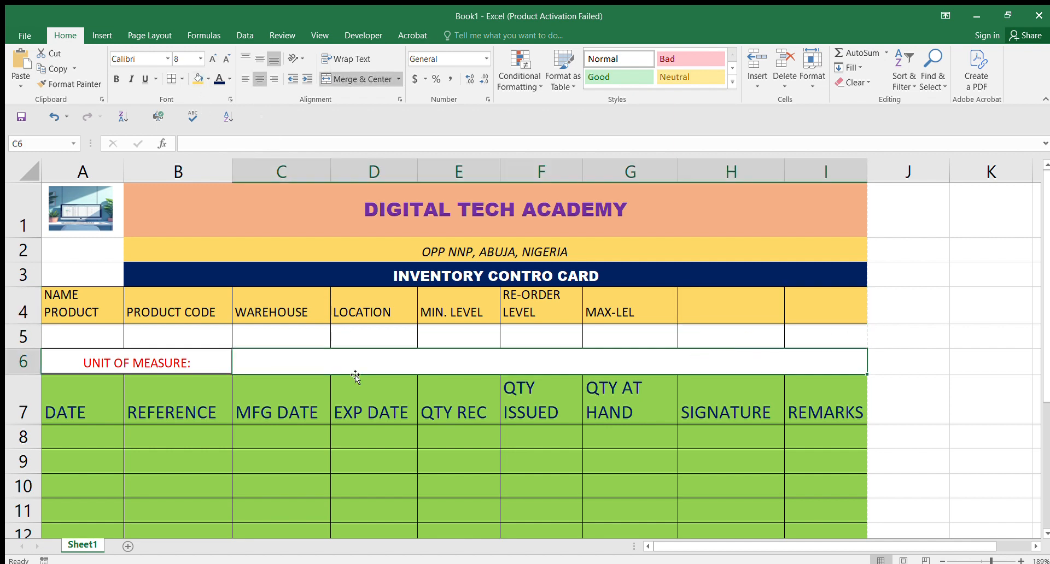
- Fill the unit-of-measure row A6:I6 with light gold
{"action": "mouse_move", "coordinate": [92, 360]}
{"action": "left_mouse_down"}
{"action": "mouse_move", "coordinate": [612, 395]}
{"action": "mouse_move", "coordinate": [707, 358]}
{"action": "mouse_move", "coordinate": [692, 352]}
{"action": "left_mouse_up"}
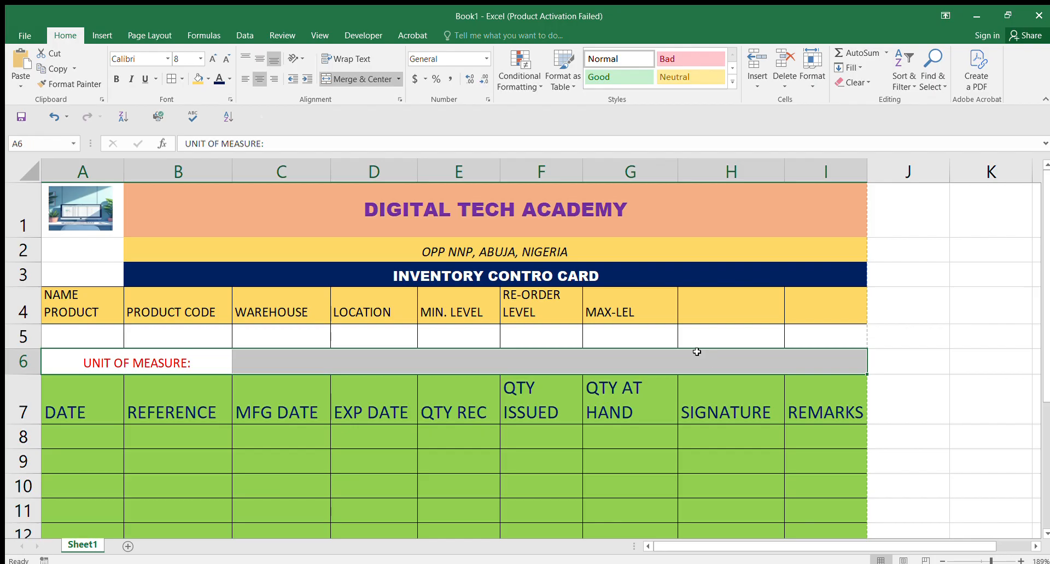
{"action": "left_click", "coordinate": [198, 79]}
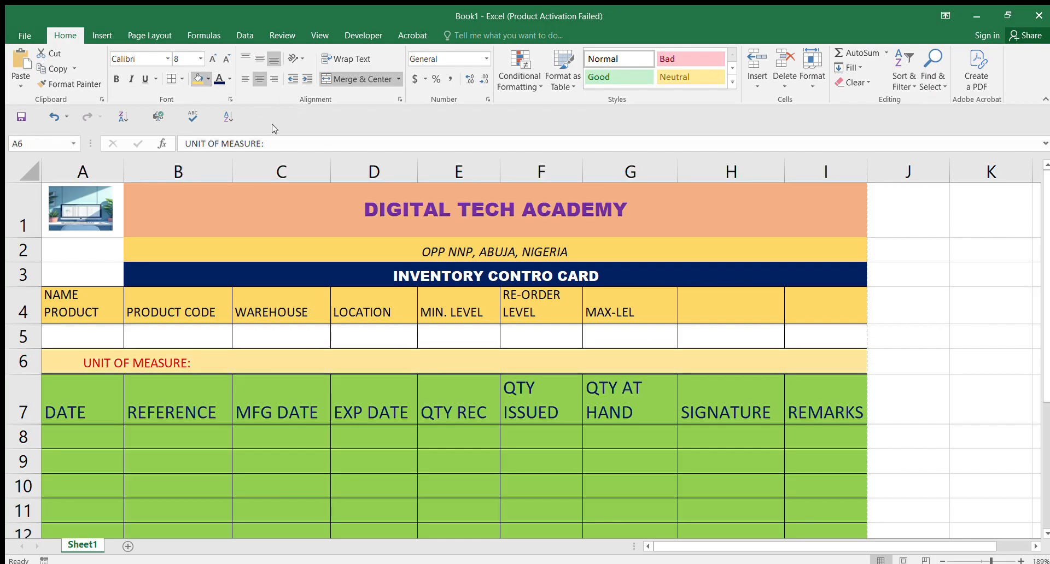
{"action": "left_click", "coordinate": [668, 461]}
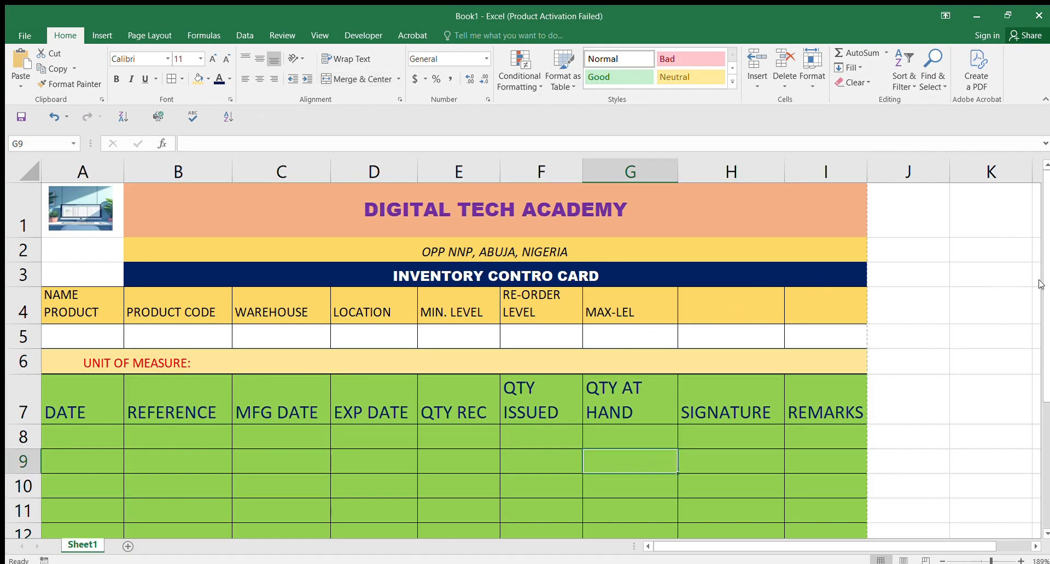
- Copy the stock transaction table A7:I20 and paste the duplicate below it starting at cell A23
{"action": "left_click_drag", "start_coordinate": [1039, 284], "coordinate": [1040, 306]}
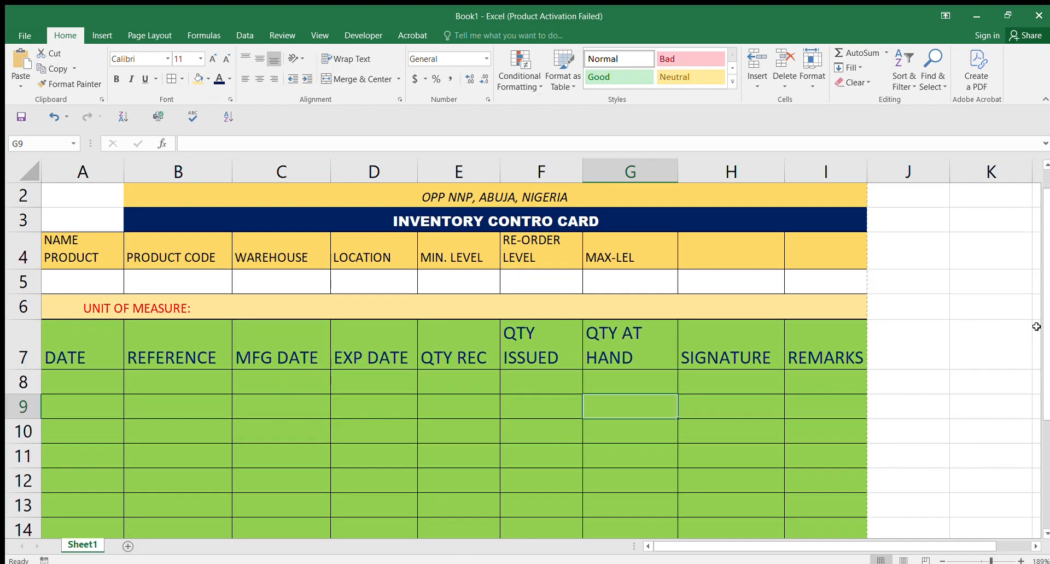
{"action": "left_click_drag", "start_coordinate": [1044, 326], "coordinate": [1038, 307]}
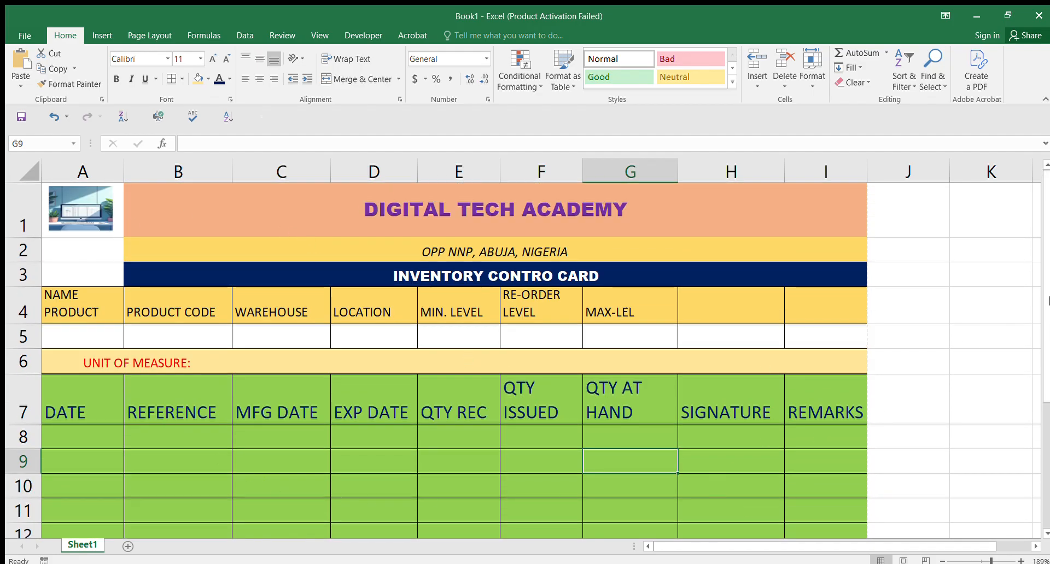
{"action": "left_click_drag", "start_coordinate": [1045, 304], "coordinate": [1031, 388]}
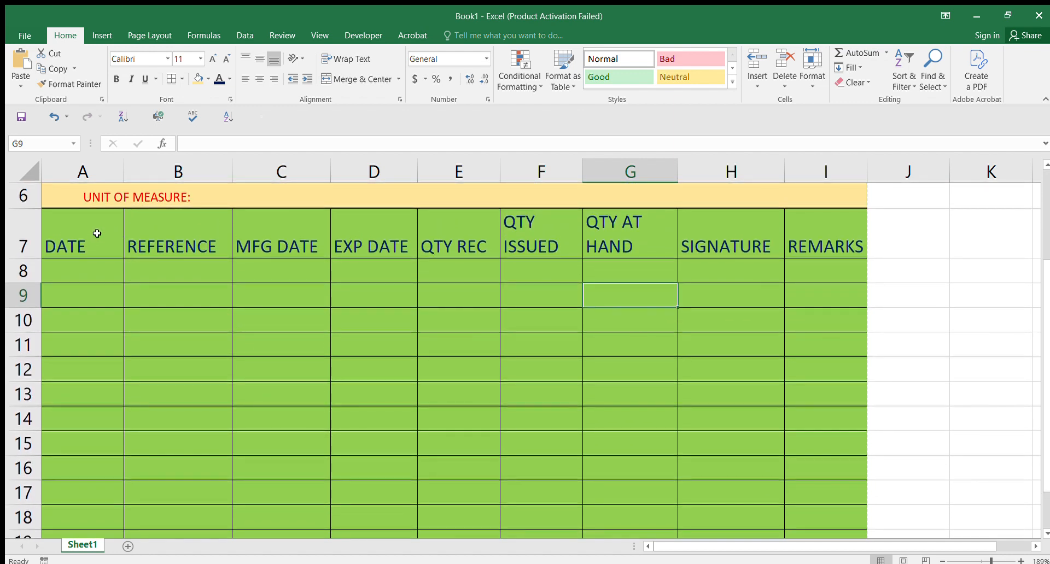
{"action": "left_click_drag", "start_coordinate": [96, 234], "coordinate": [826, 498]}
{"action": "key", "text": "ctrl+c"}
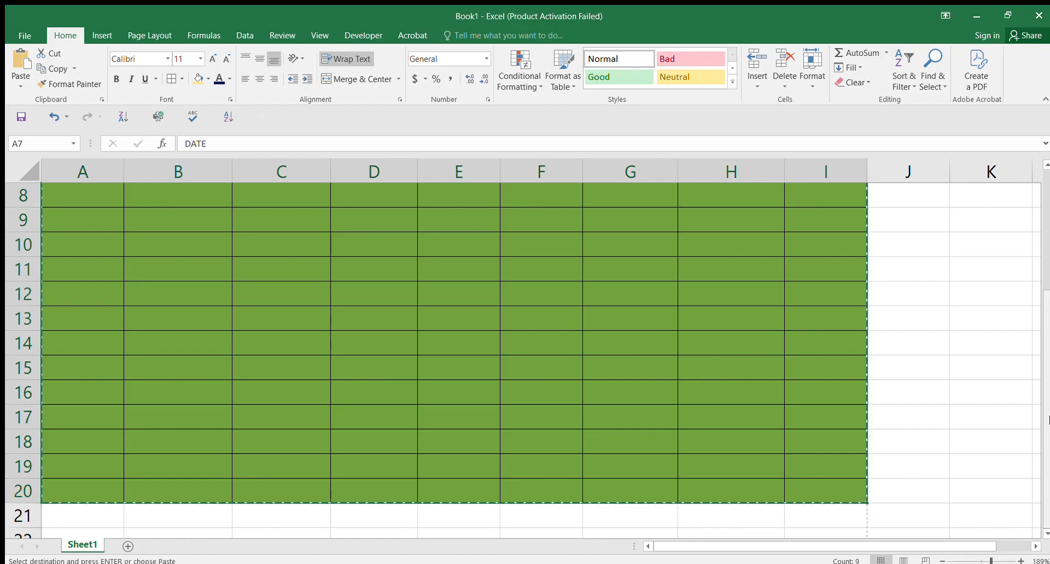
{"action": "left_click", "coordinate": [1046, 534]}
{"action": "left_click", "coordinate": [1045, 534]}
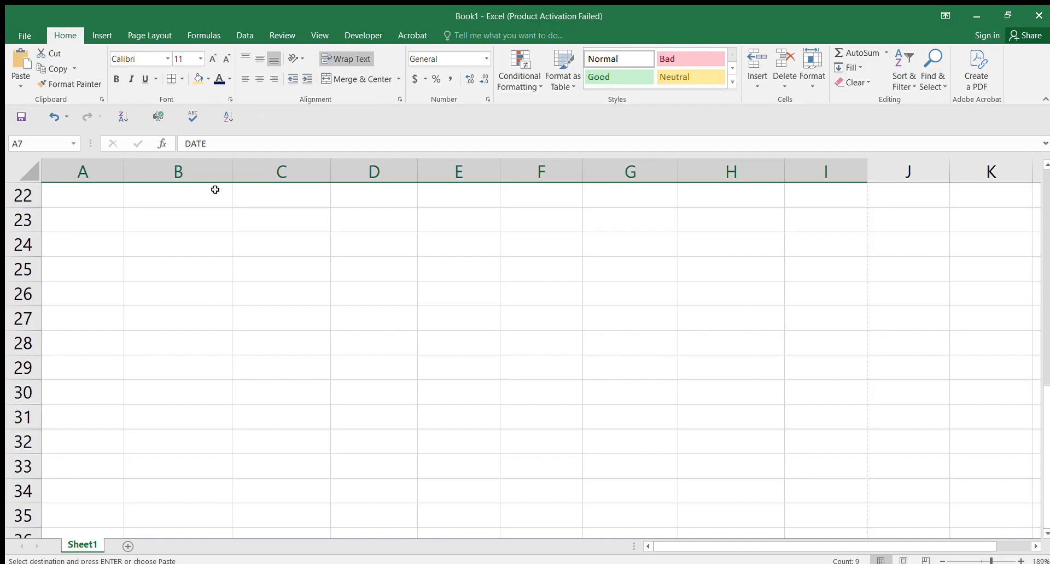
{"action": "left_click_drag", "start_coordinate": [1047, 450], "coordinate": [1047, 377]}
{"action": "left_click", "coordinate": [81, 394]}
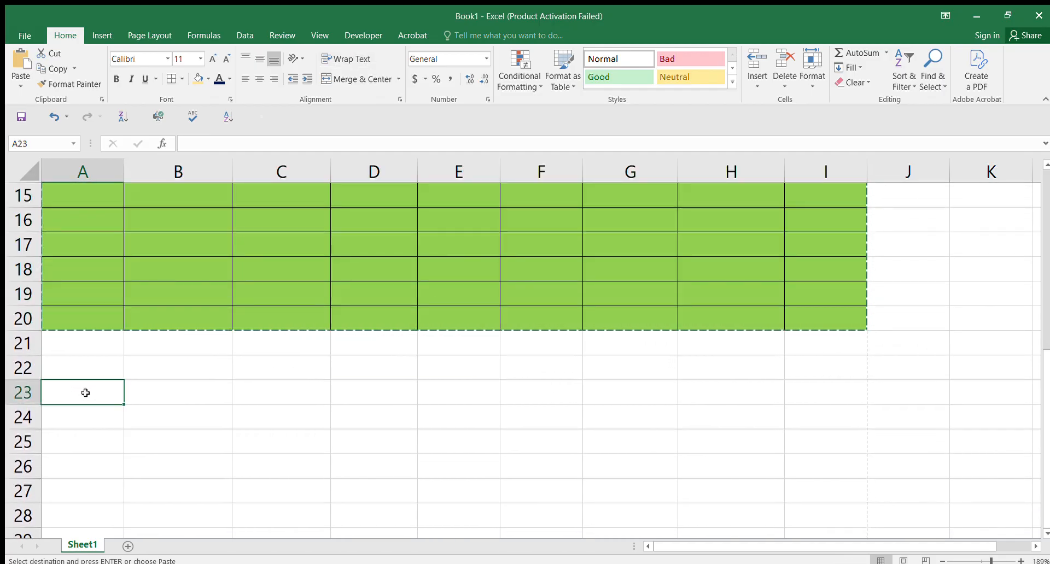
{"action": "key", "text": "ctrl+v"}
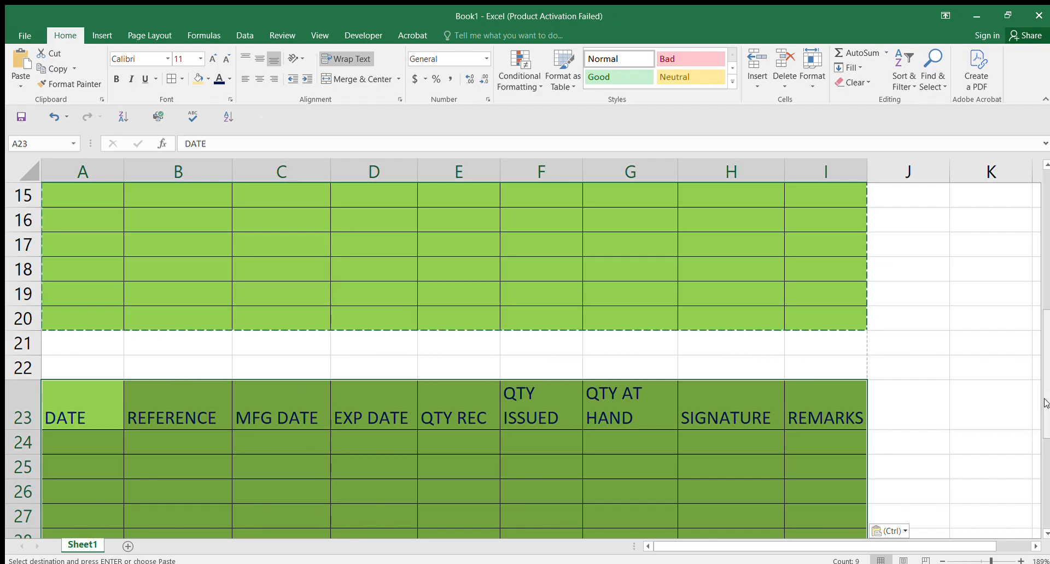
{"action": "left_click_drag", "start_coordinate": [1047, 397], "coordinate": [1047, 254]}
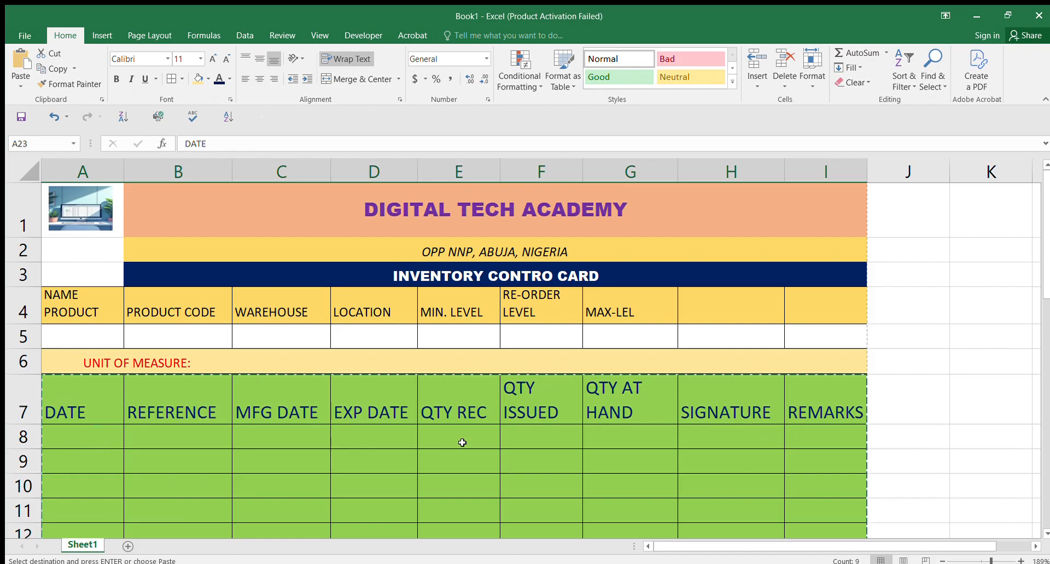
- Examine the first blank entry row under the stock transaction headings, from DATE across to QTY AT HAND, comparing it with QTY REC
{"action": "left_click_drag", "start_coordinate": [435, 445], "coordinate": [438, 453]}
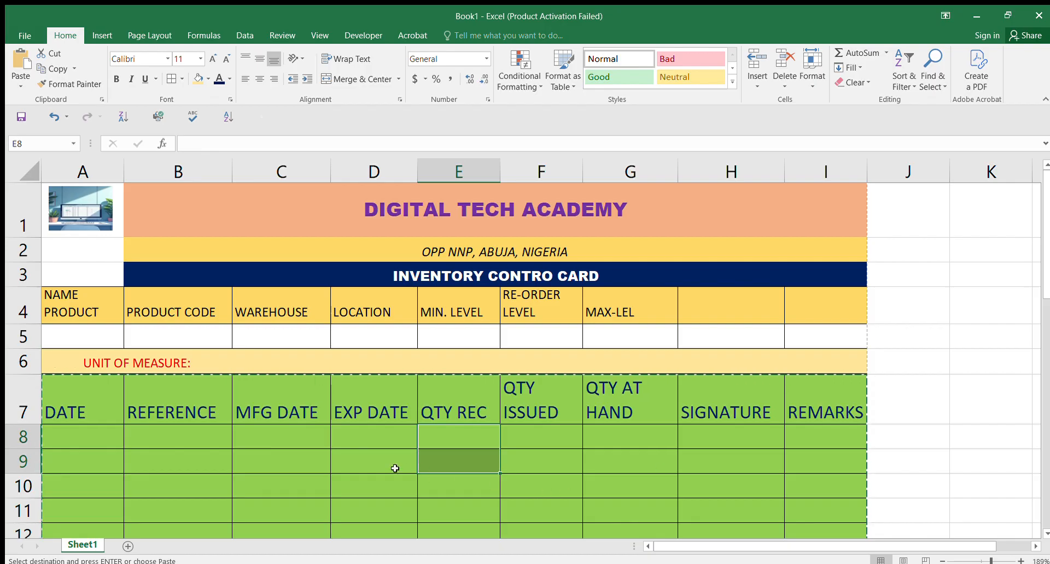
{"action": "left_click", "coordinate": [71, 435]}
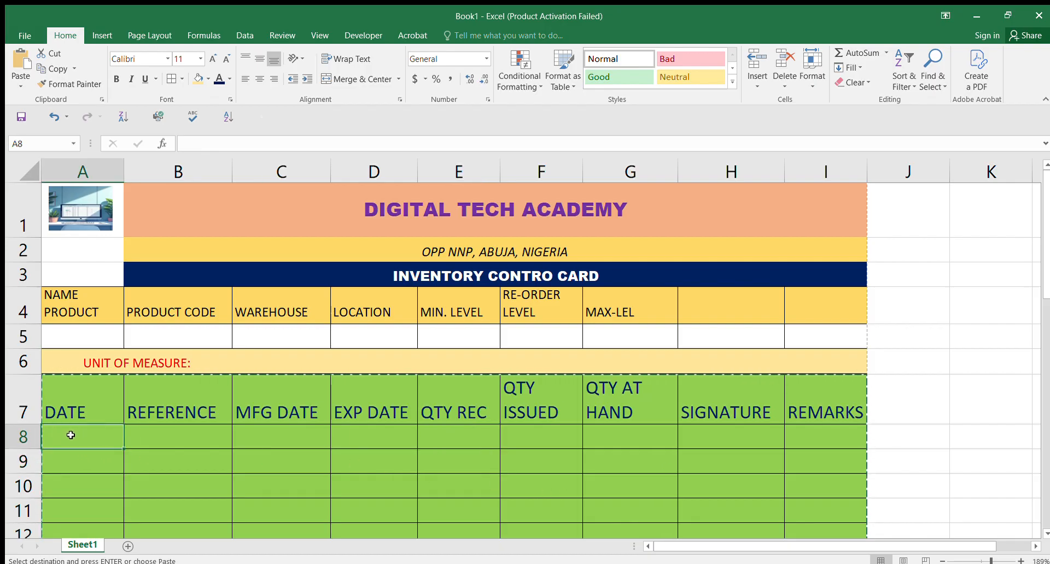
{"action": "left_click", "coordinate": [200, 433]}
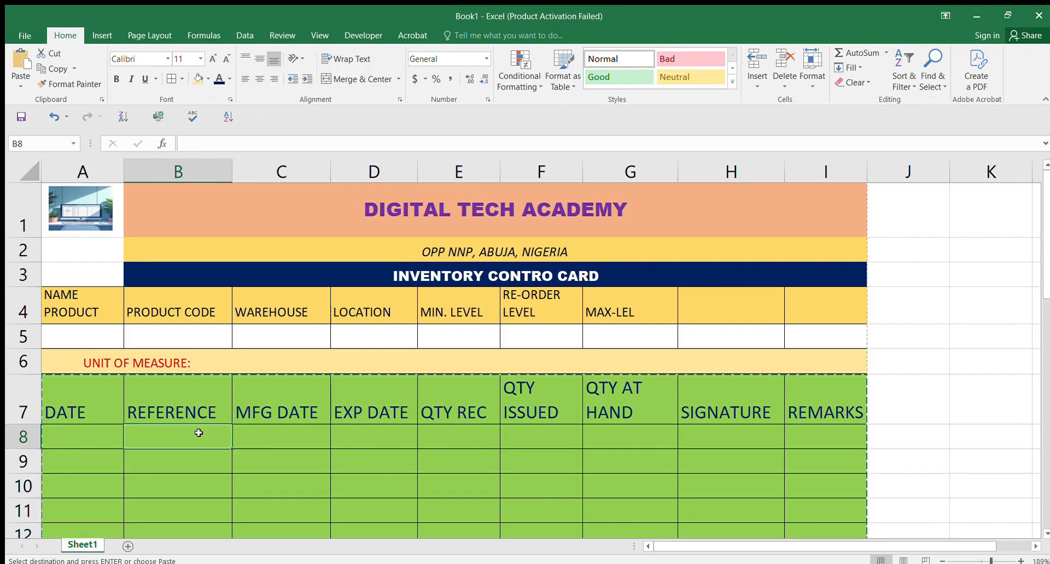
{"action": "left_click", "coordinate": [311, 446]}
{"action": "left_click", "coordinate": [365, 433]}
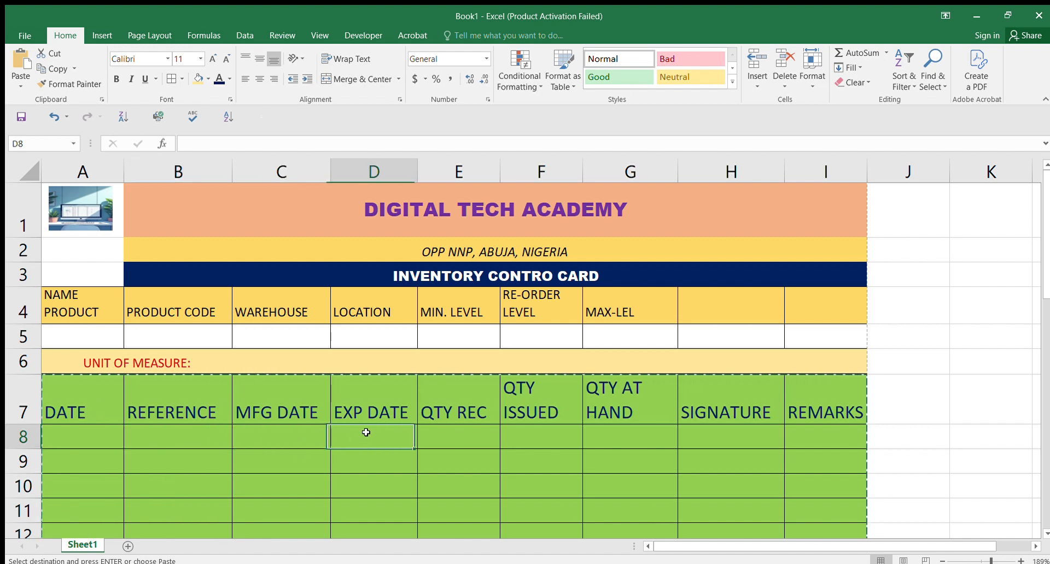
{"action": "left_click", "coordinate": [471, 437]}
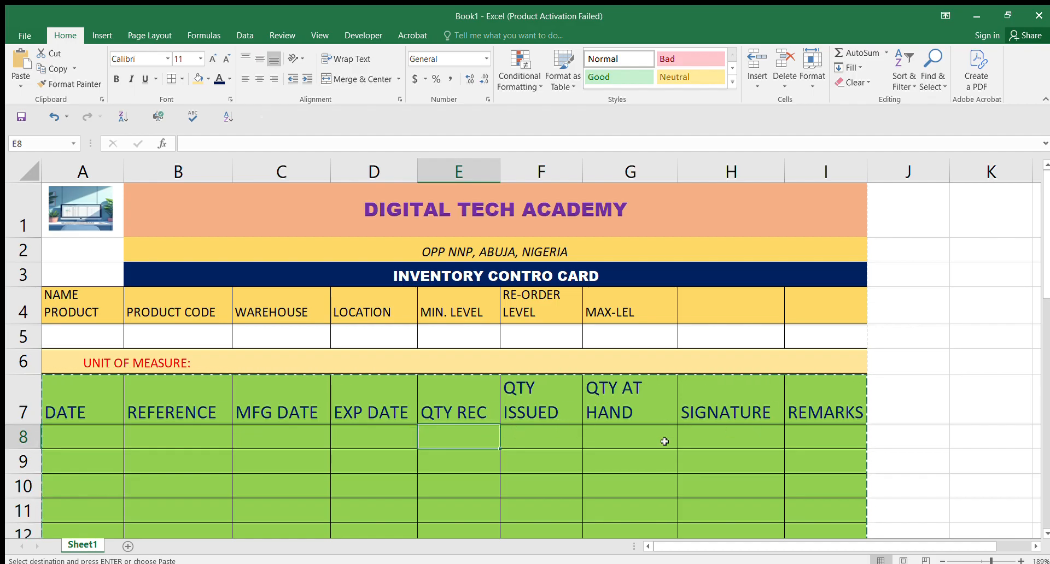
{"action": "left_click", "coordinate": [645, 429]}
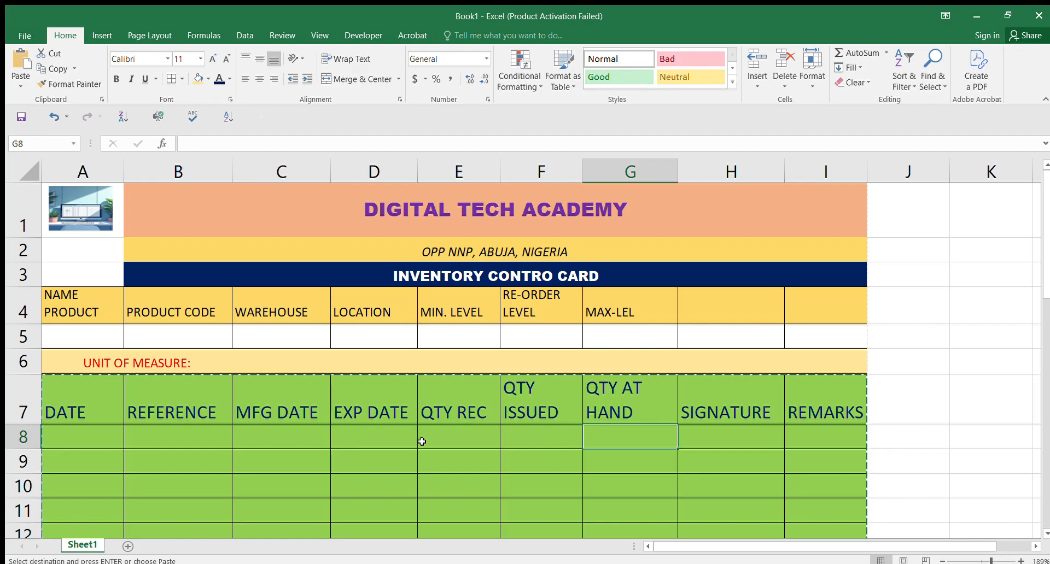
{"action": "left_click", "coordinate": [455, 436]}
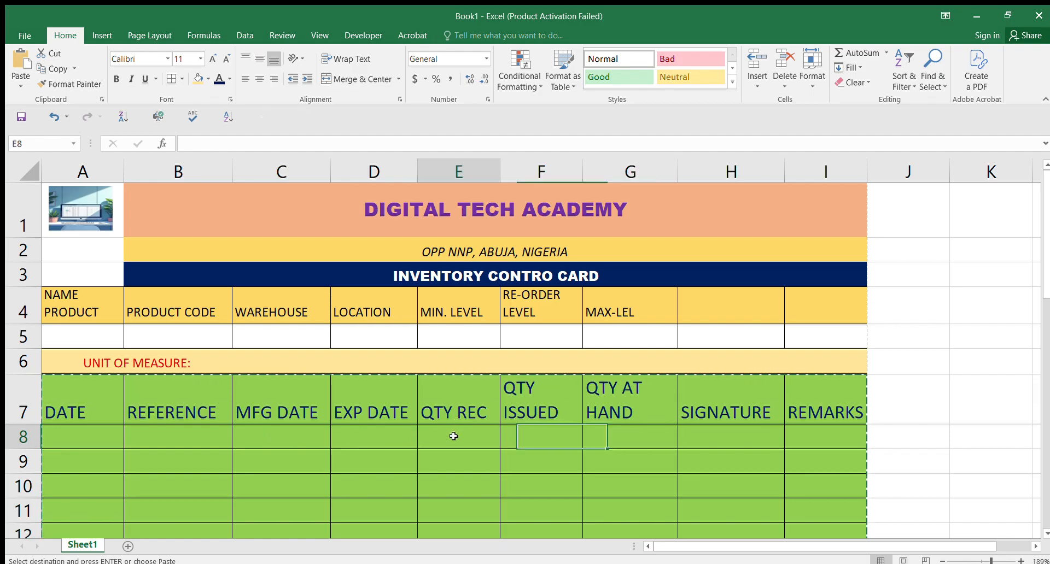
{"action": "left_click", "coordinate": [639, 440]}
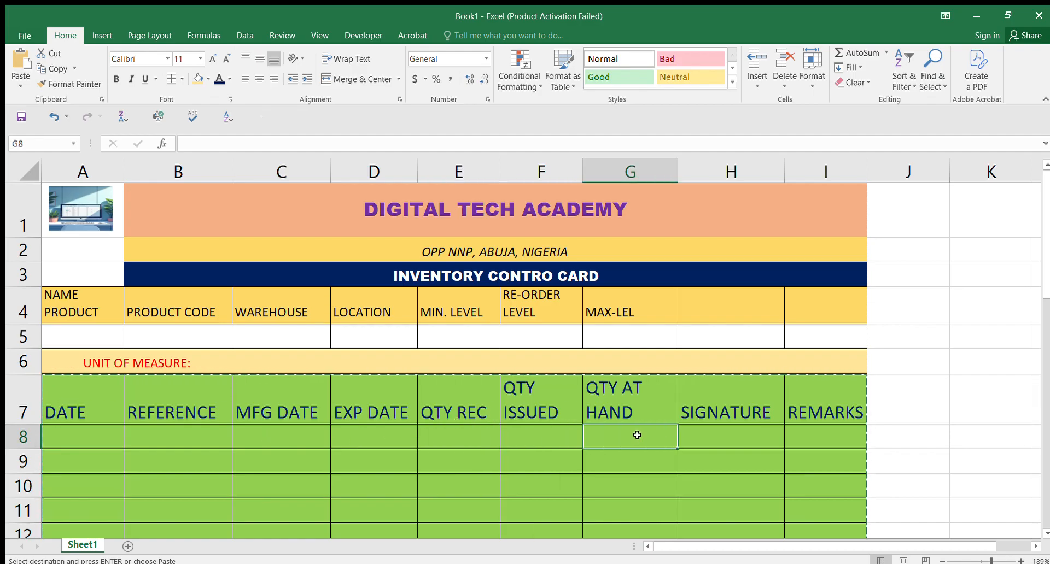